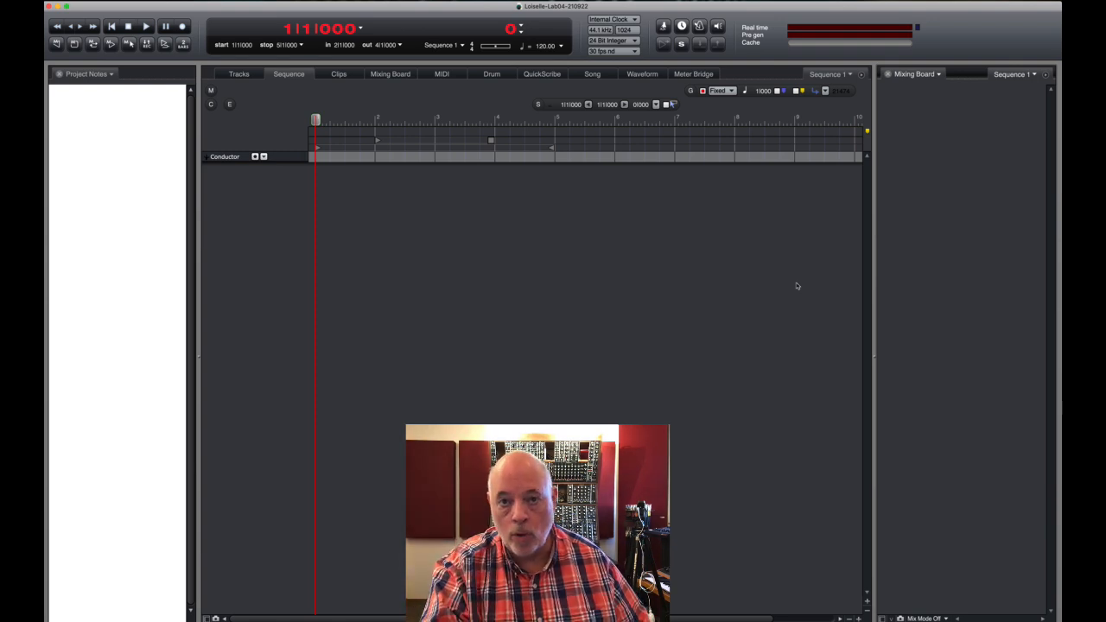
pyautogui.click(733, 250)
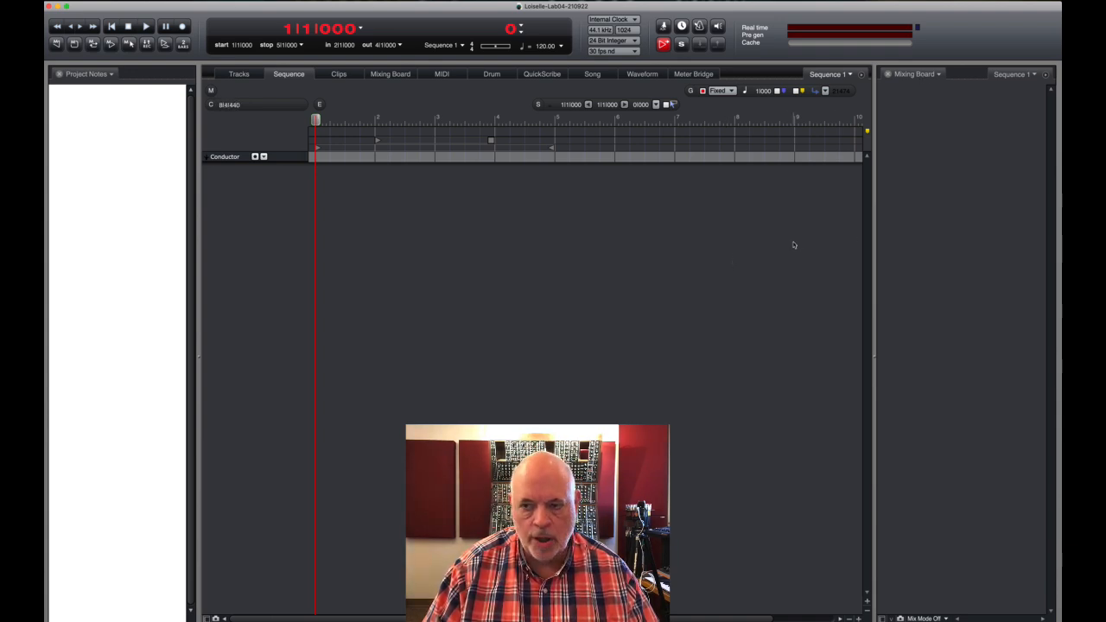
pyautogui.hotkey('shift', 'c')
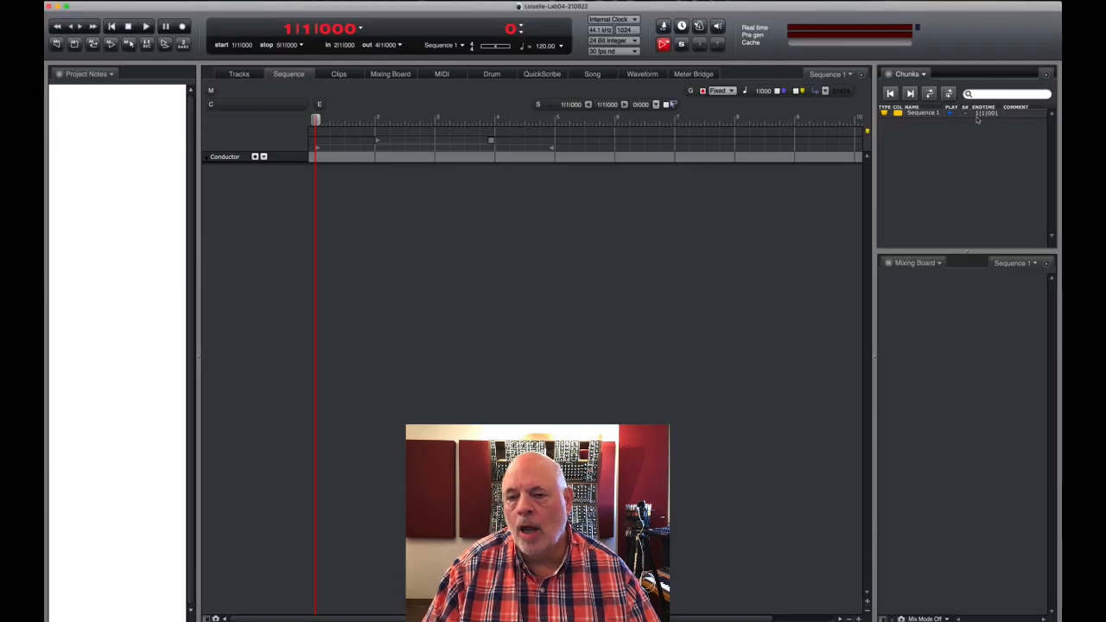
pyautogui.click(889, 74)
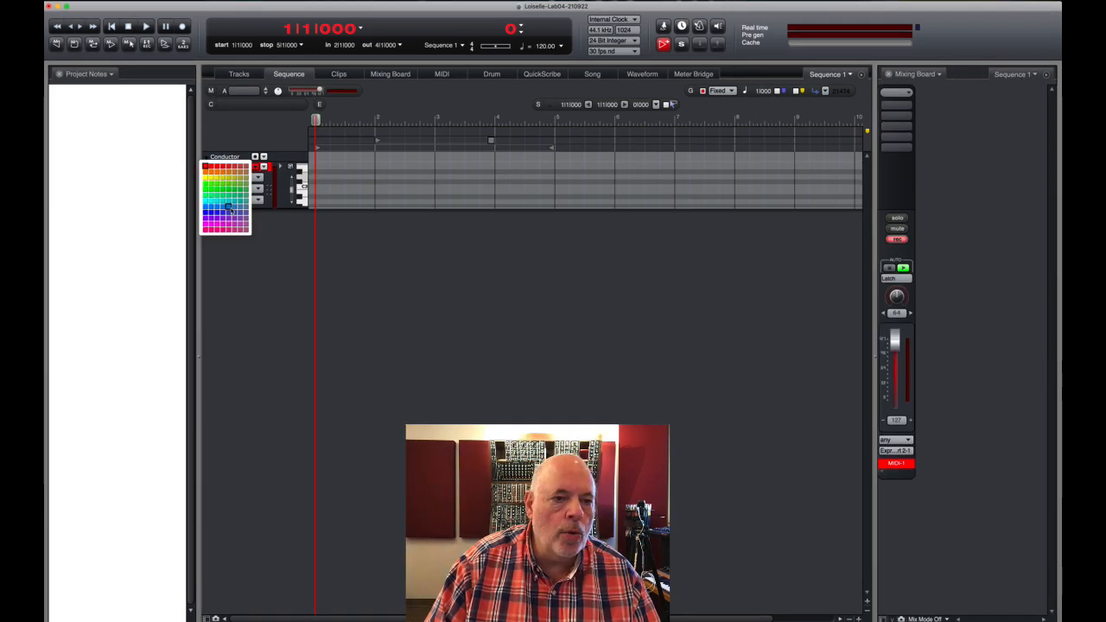
# Step: Set up the new MIDI track with a blue colour, the name Pedal and NORD-3 as its output
pyautogui.click(229, 208)
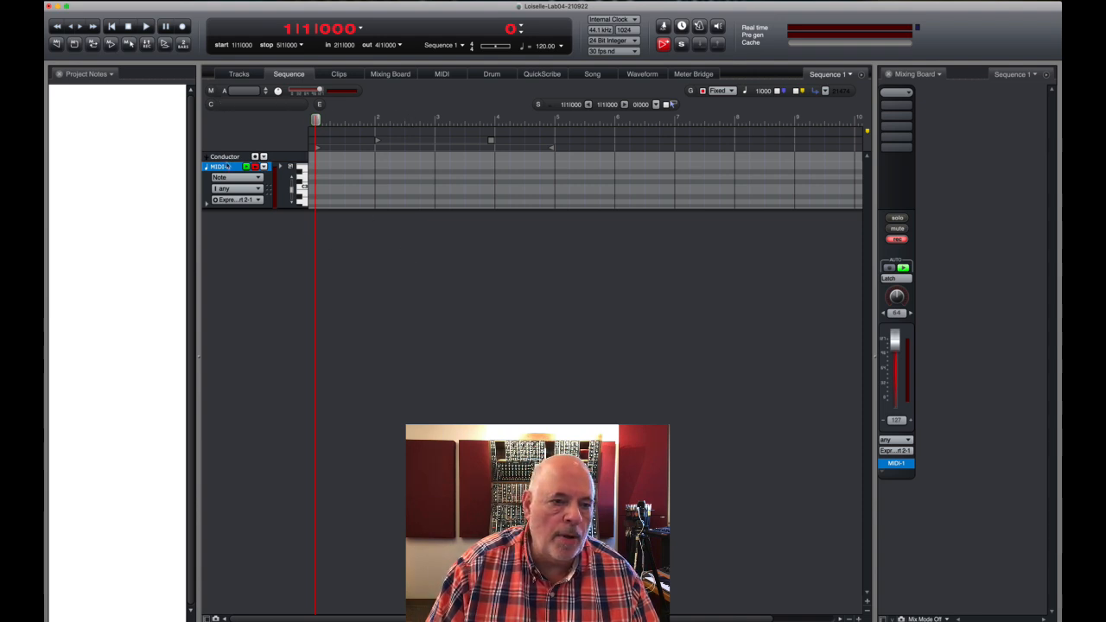
pyautogui.doubleClick(223, 166)
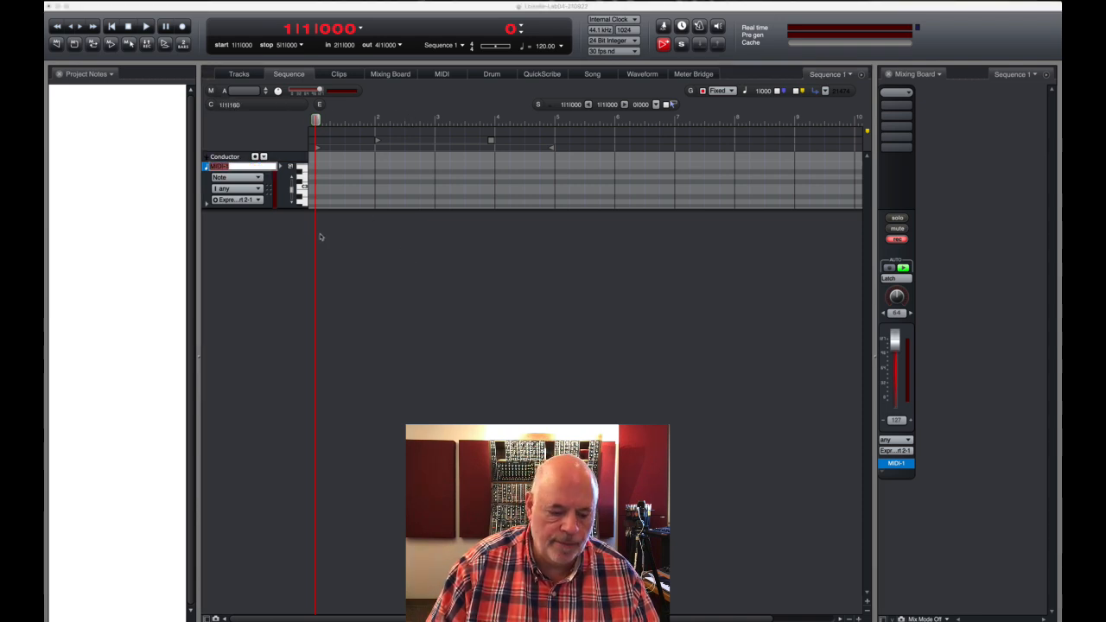
pyautogui.write('Peda')
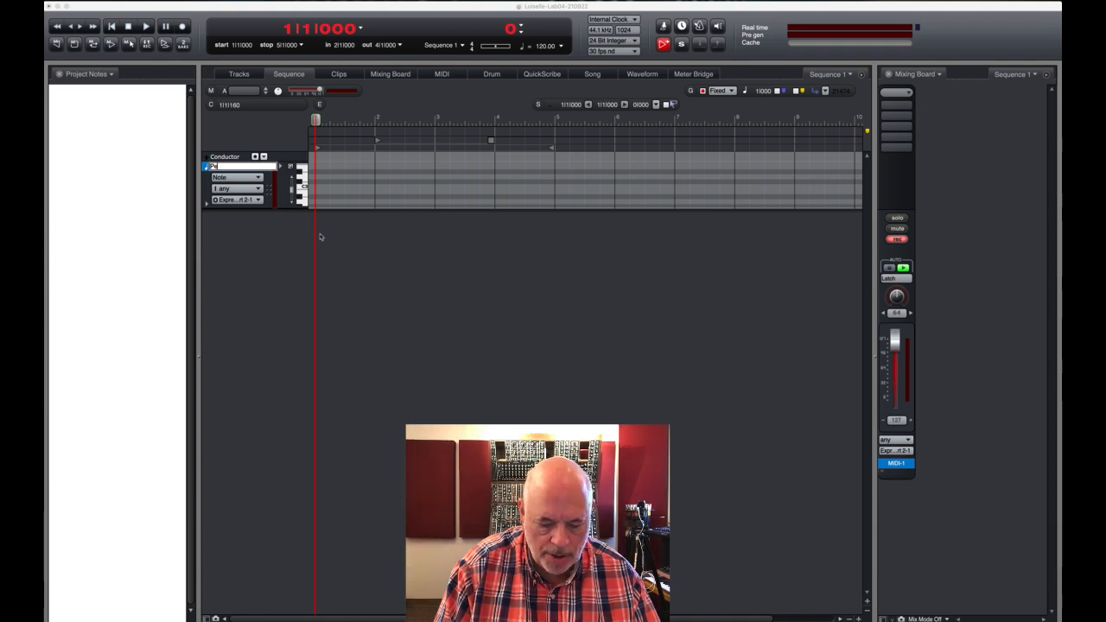
pyautogui.write('l')
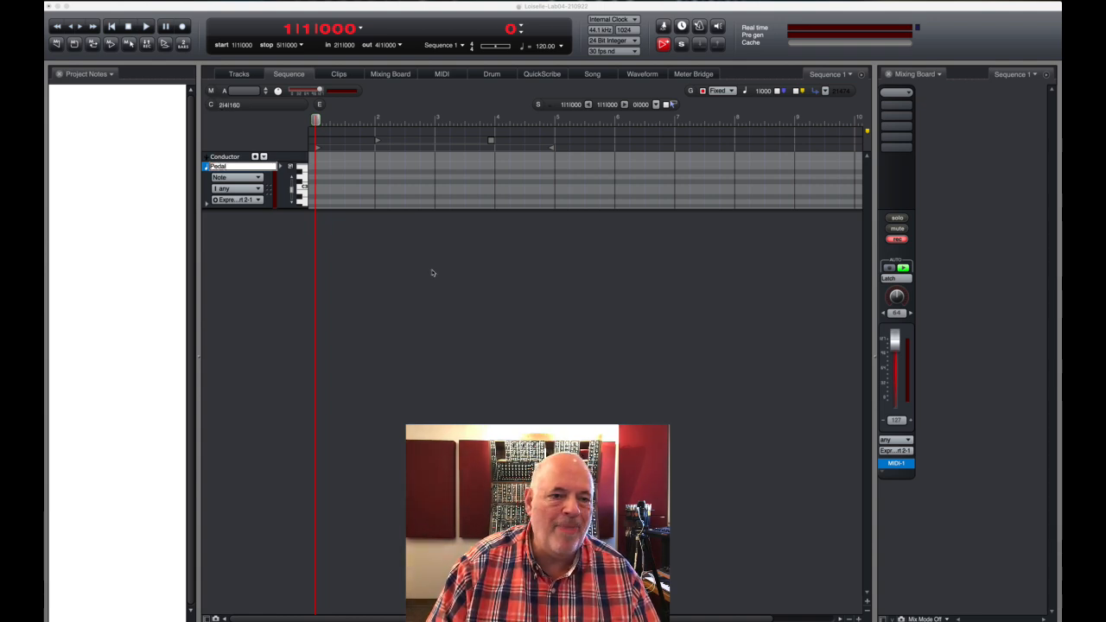
pyautogui.press('Return')
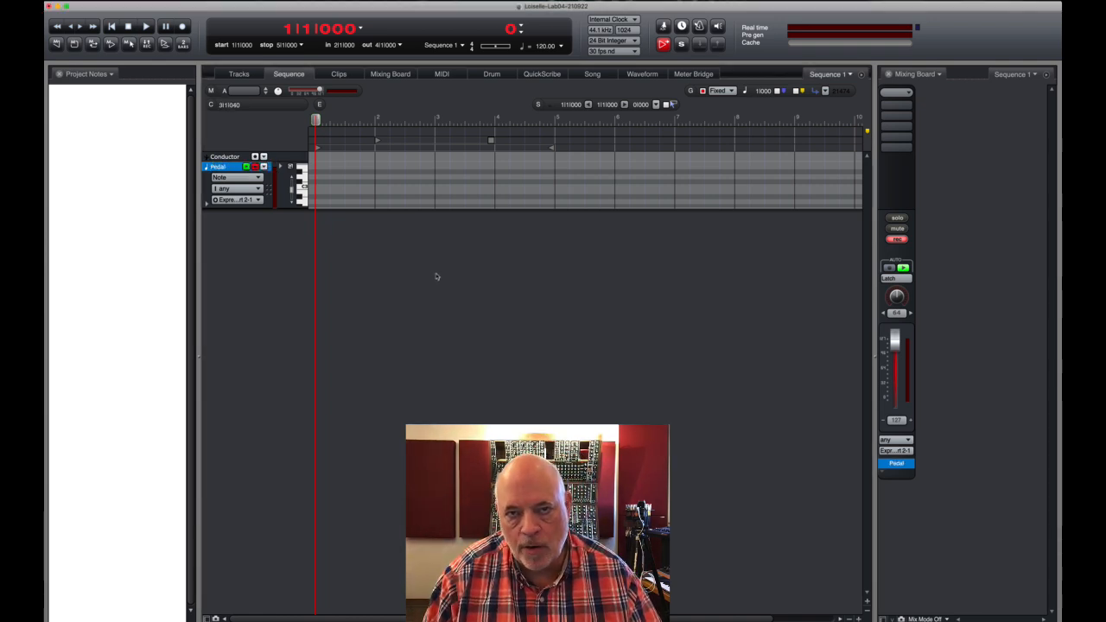
pyautogui.click(899, 451)
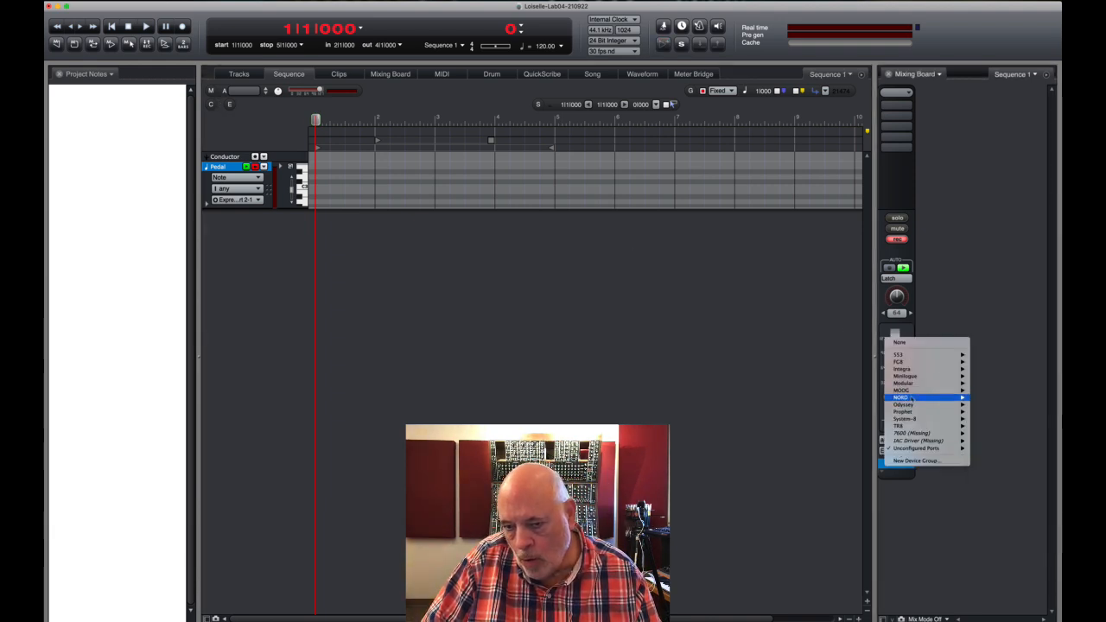
pyautogui.click(987, 397)
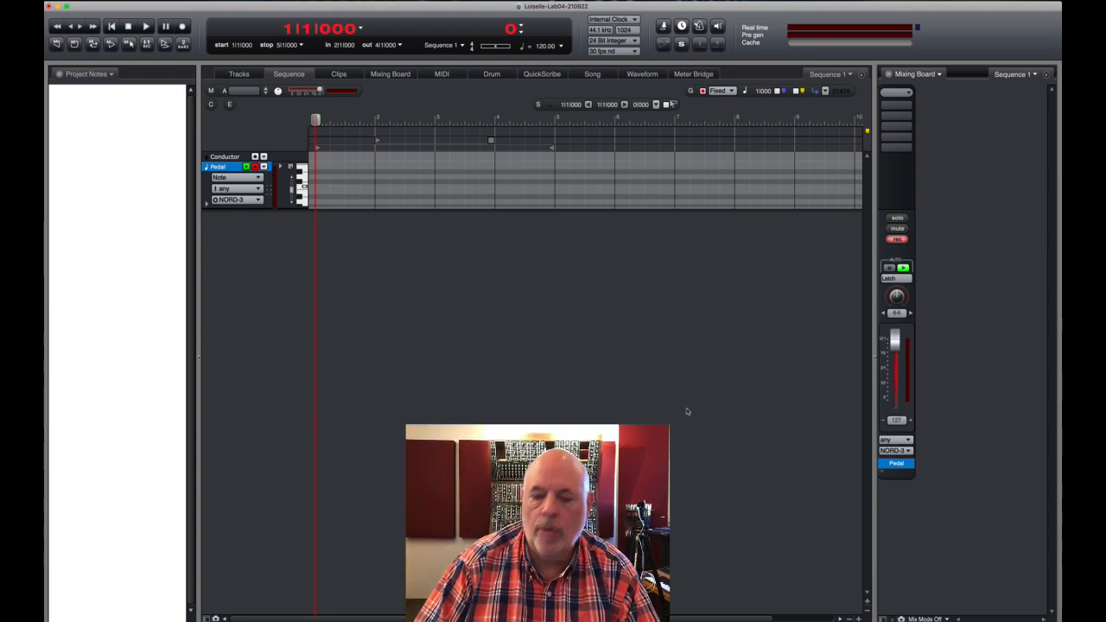
# Step: Record an eight-bar line of A2, G2 and E2 notes on the Pedal track with click and countoff enabled, then return to the start
pyautogui.press('`')
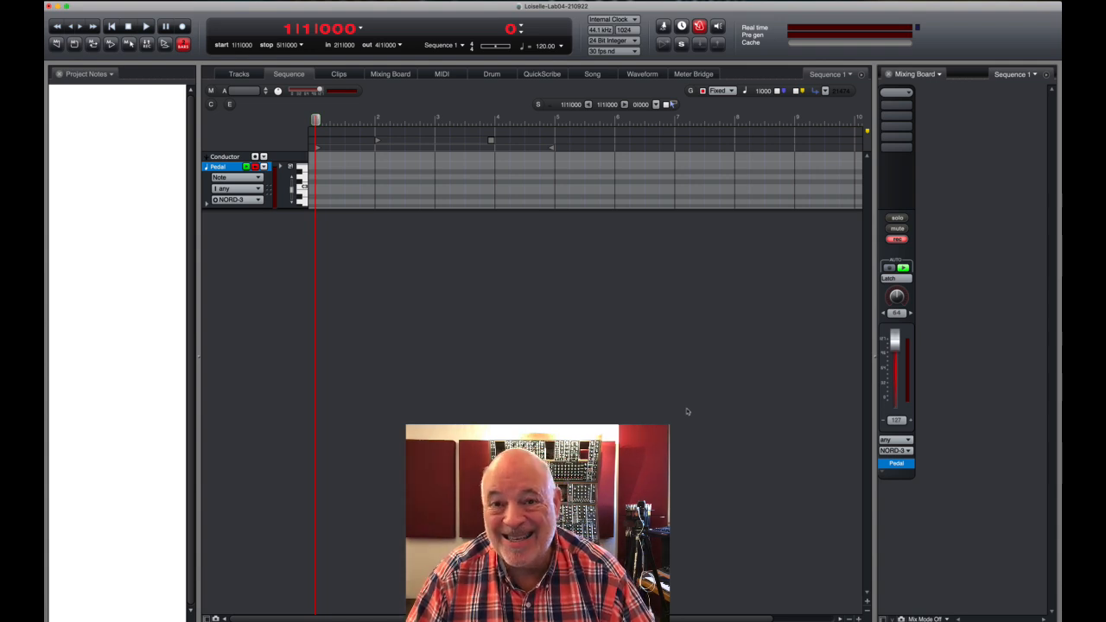
pyautogui.press('KP_3')
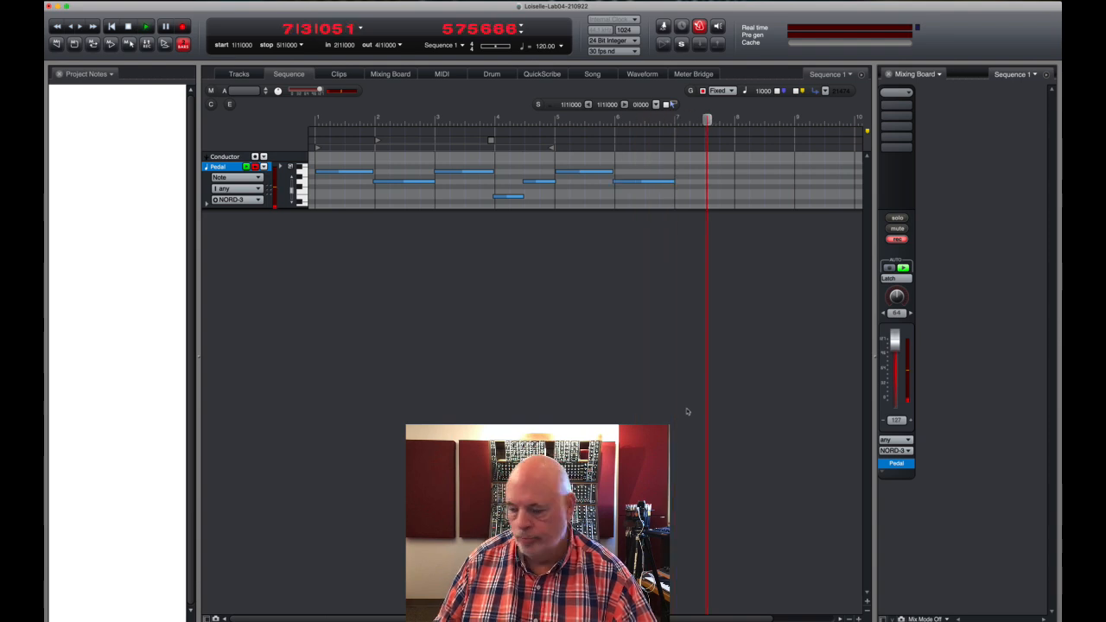
pyautogui.press('space')
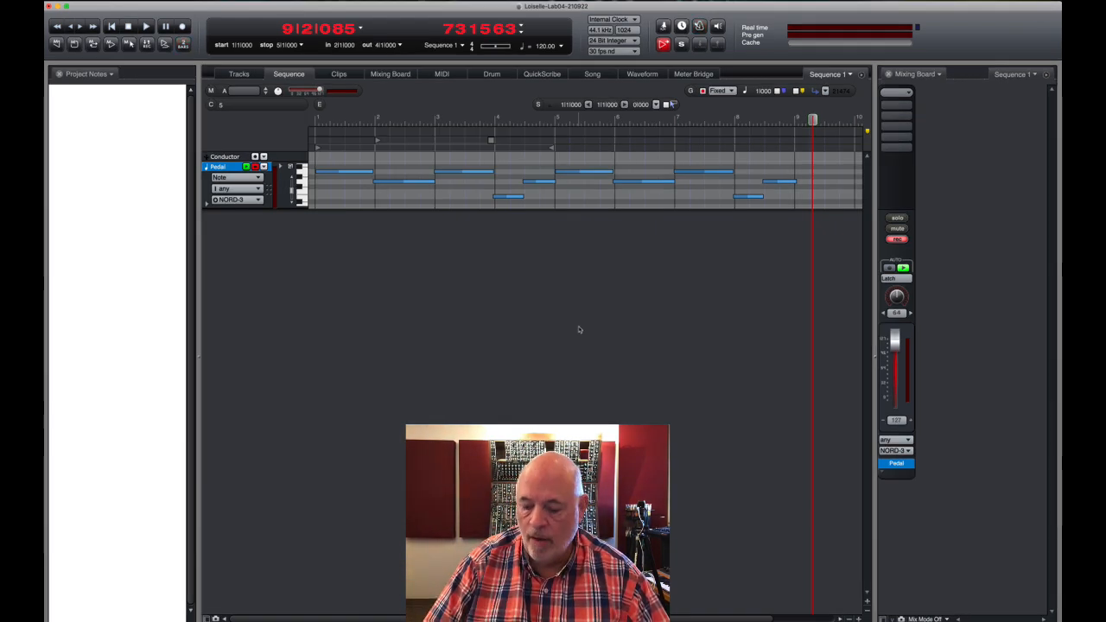
pyautogui.press('1')
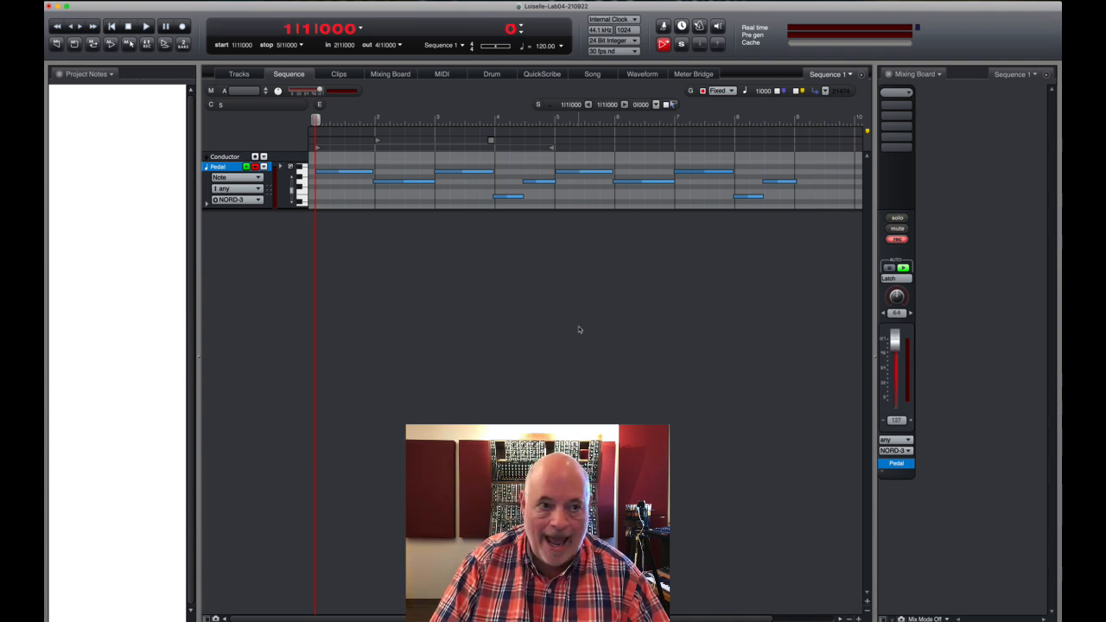
# Step: Enlarge the Pedal track and play its recorded notes with memory cycle looping enabled
pyautogui.click(58, 45)
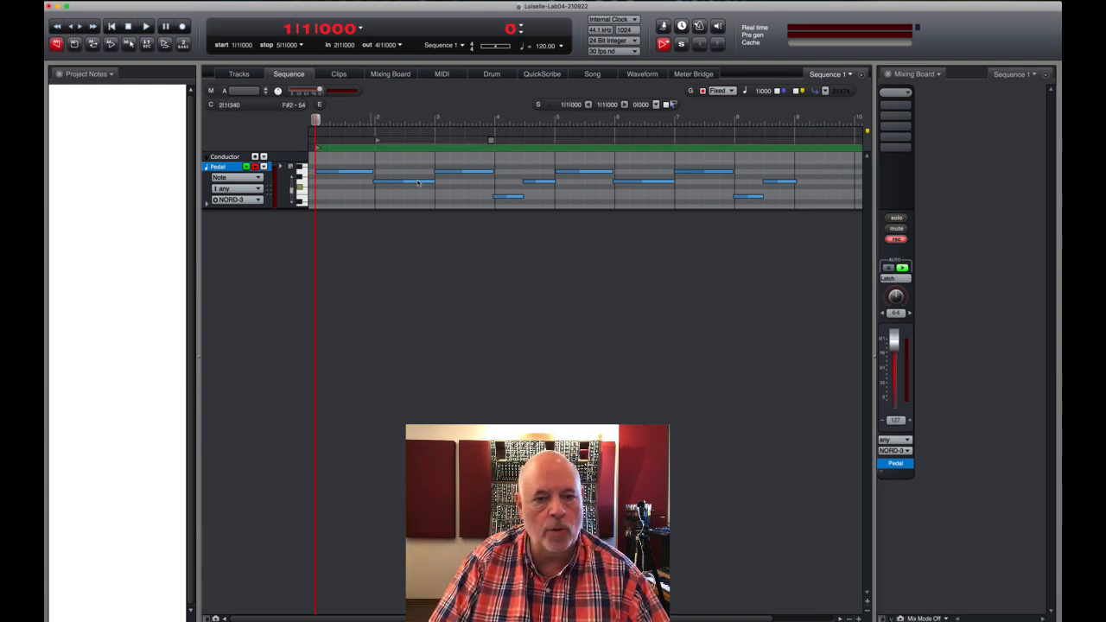
pyautogui.moveTo(245, 212); pyautogui.dragTo(245, 242)
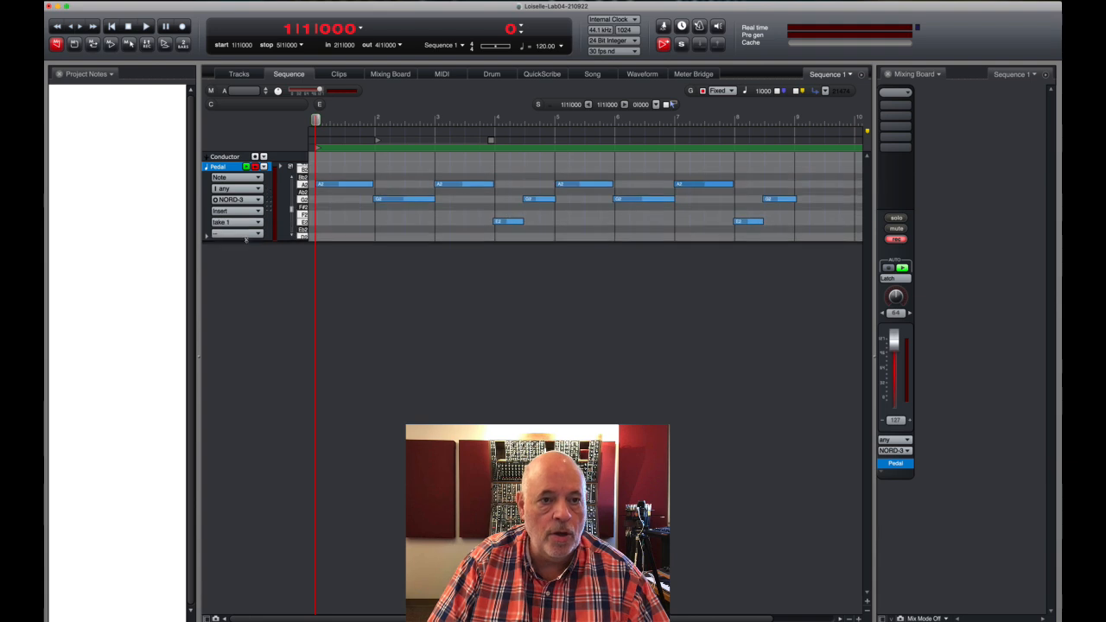
pyautogui.press('space')
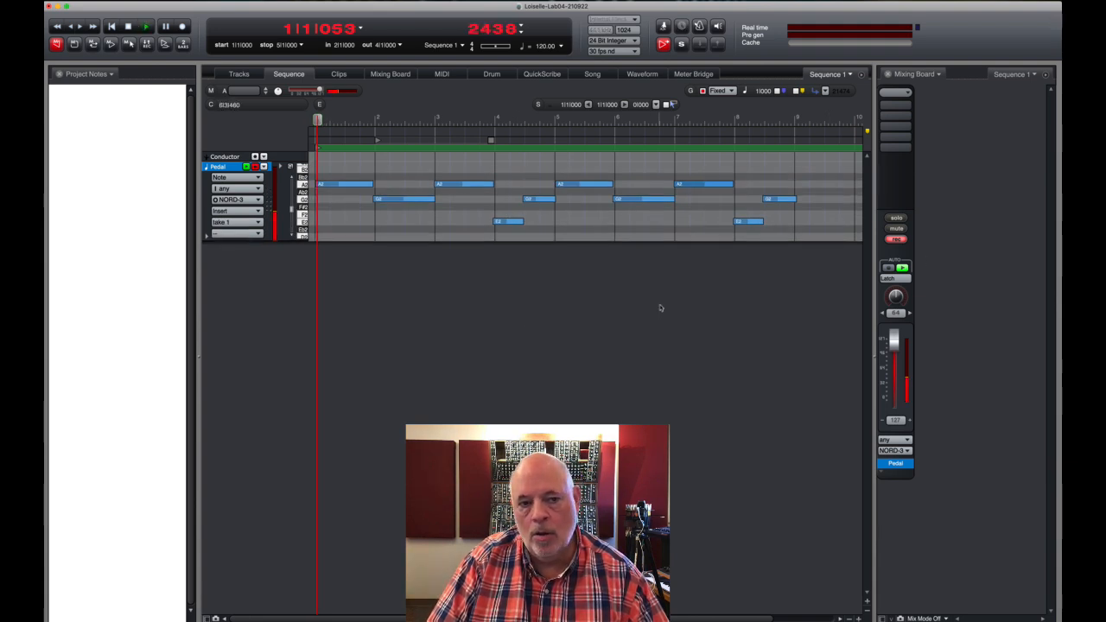
pyautogui.press('space')
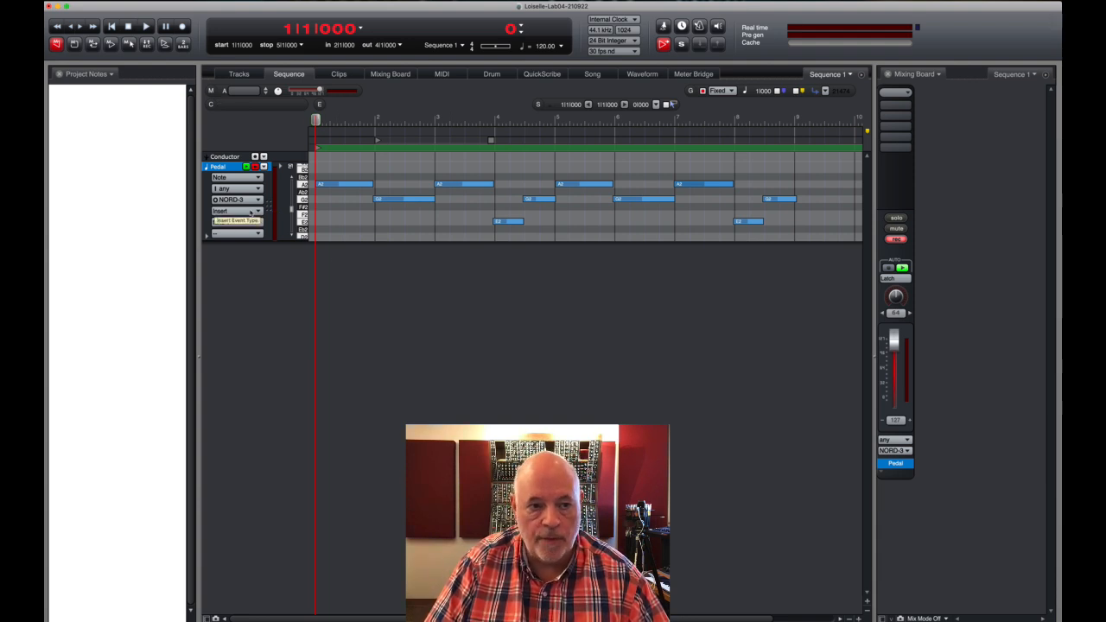
# Step: Insert a patch change event on the Pedal track at 2|3|000
pyautogui.click(251, 211)
pyautogui.click(253, 217)
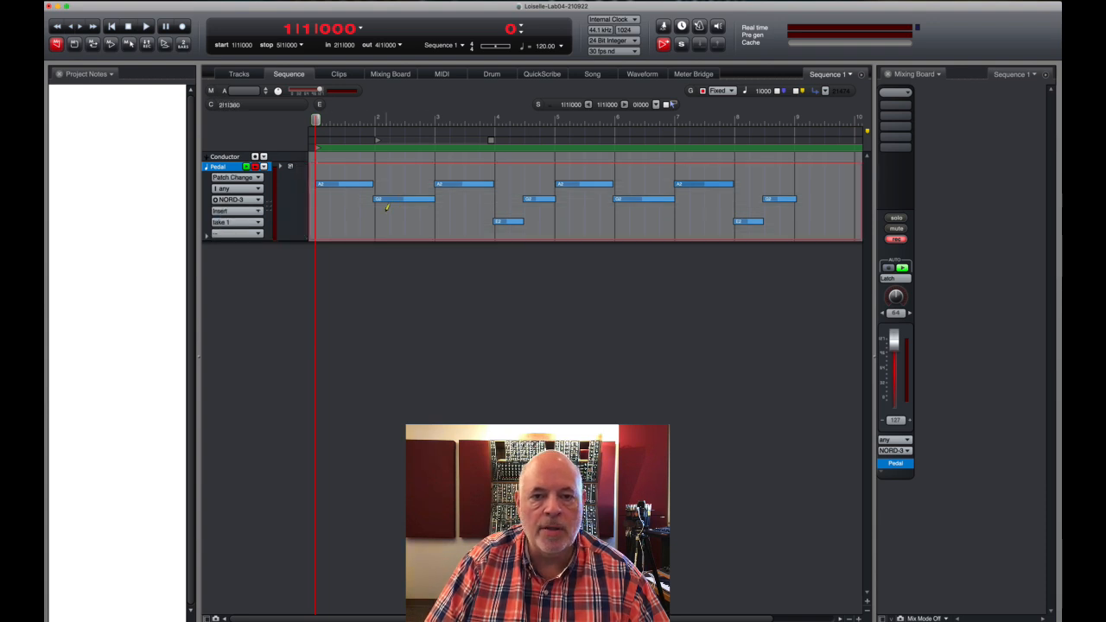
pyautogui.click(407, 229)
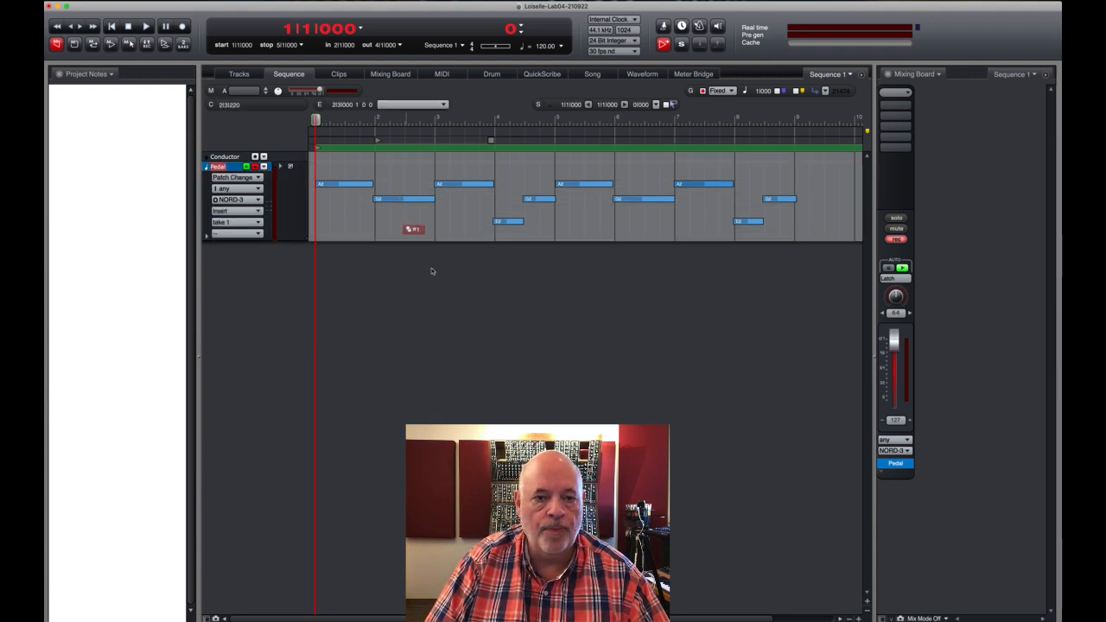
pyautogui.moveTo(415, 231)
pyautogui.mouseDown()
pyautogui.moveTo(471, 231)
pyautogui.moveTo(317, 233)
pyautogui.moveTo(415, 231)
pyautogui.mouseUp()
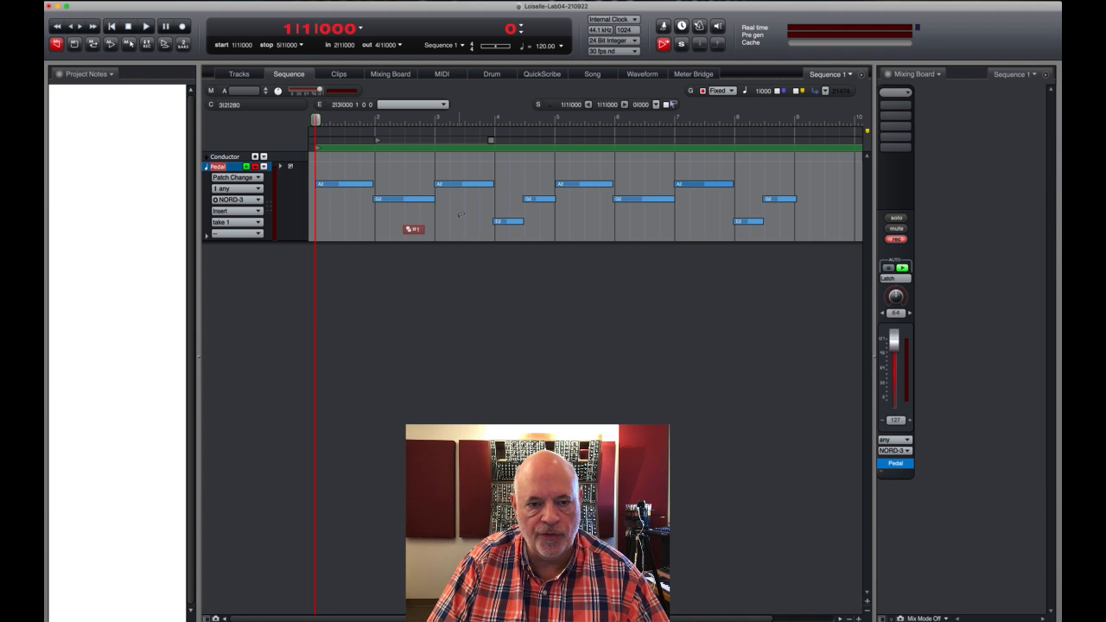
pyautogui.moveTo(420, 233); pyautogui.dragTo(327, 230)
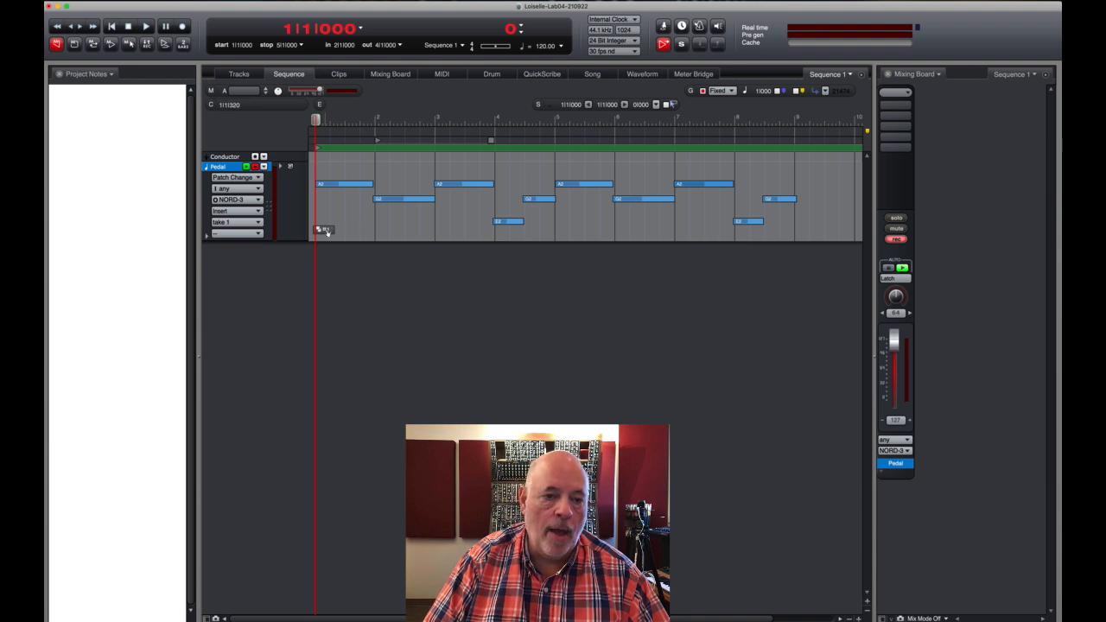
pyautogui.moveTo(328, 231); pyautogui.dragTo(415, 233)
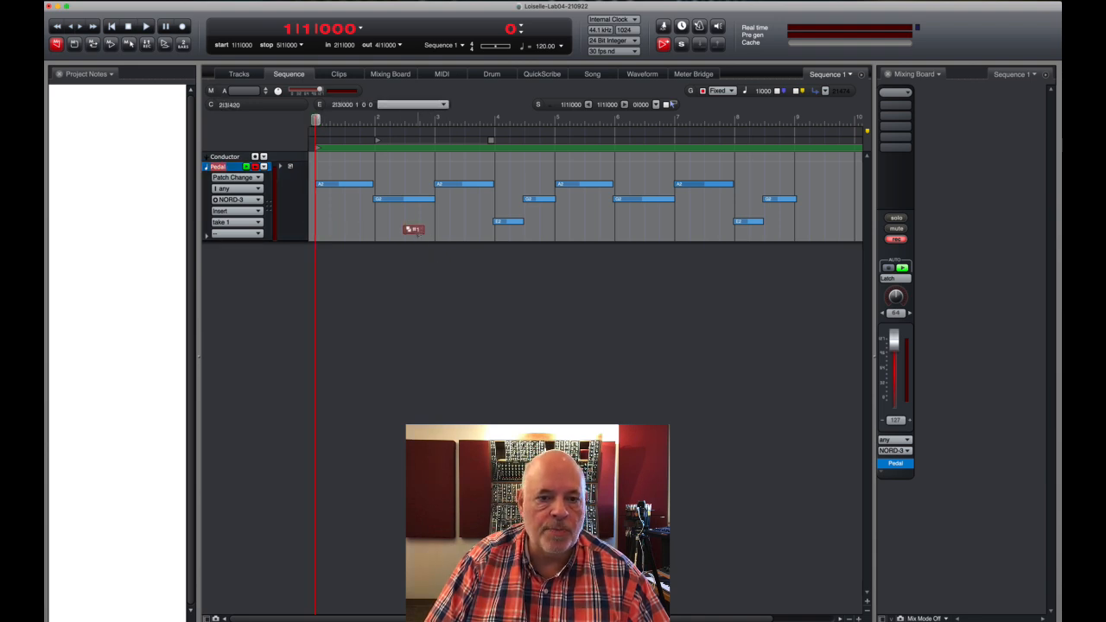
pyautogui.click(412, 229)
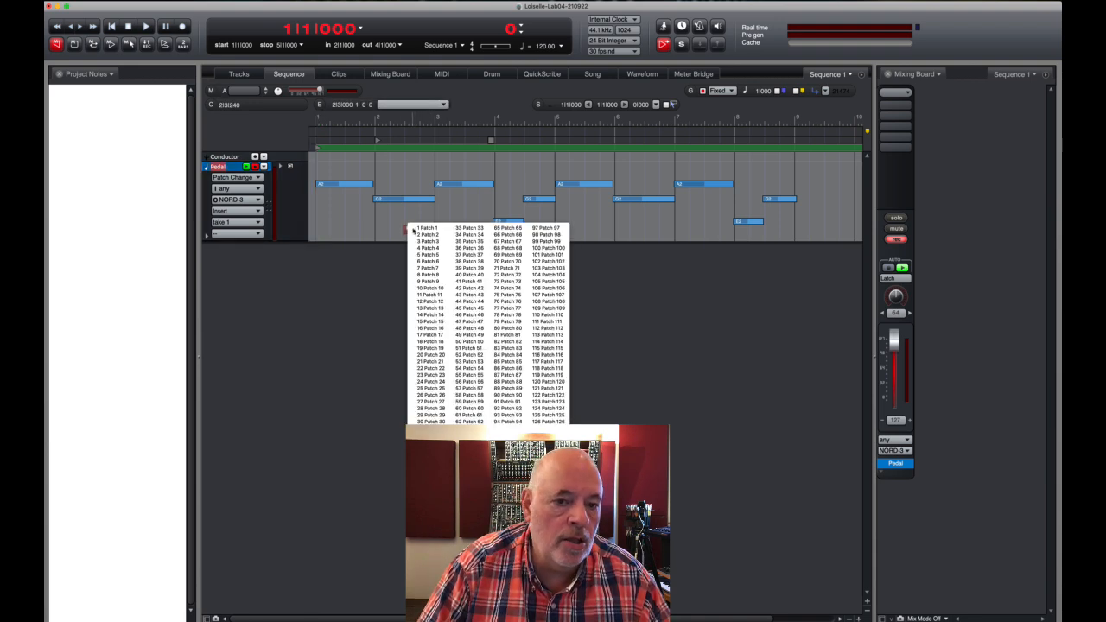
pyautogui.click(428, 248)
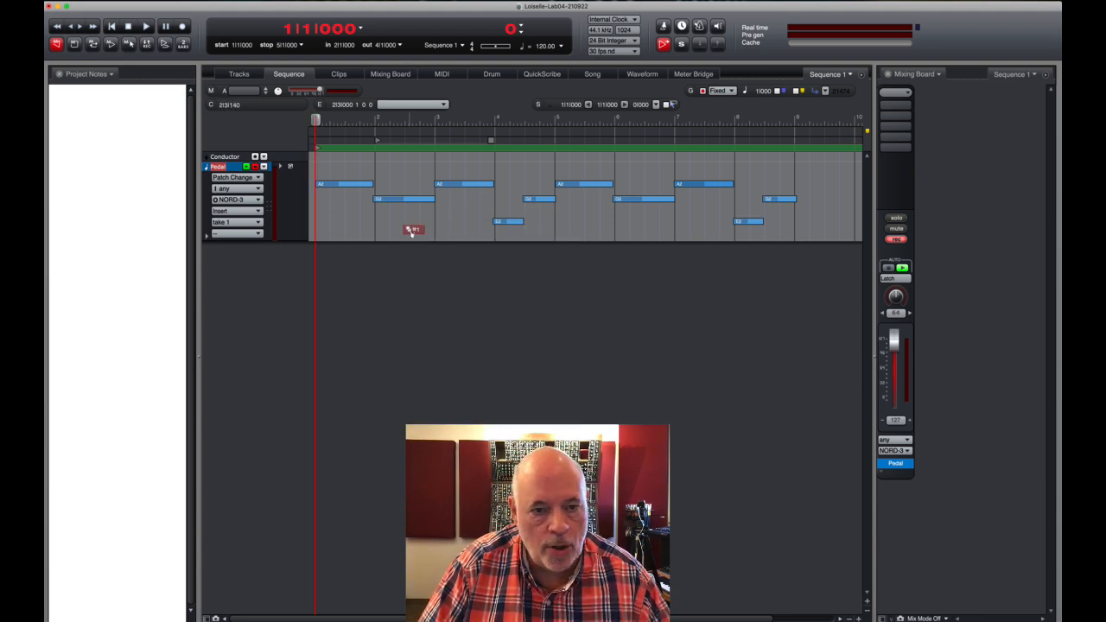
# Step: Move the patch change event to 1|1|000 and set it to Patch 16
pyautogui.moveTo(493, 238); pyautogui.dragTo(325, 231)
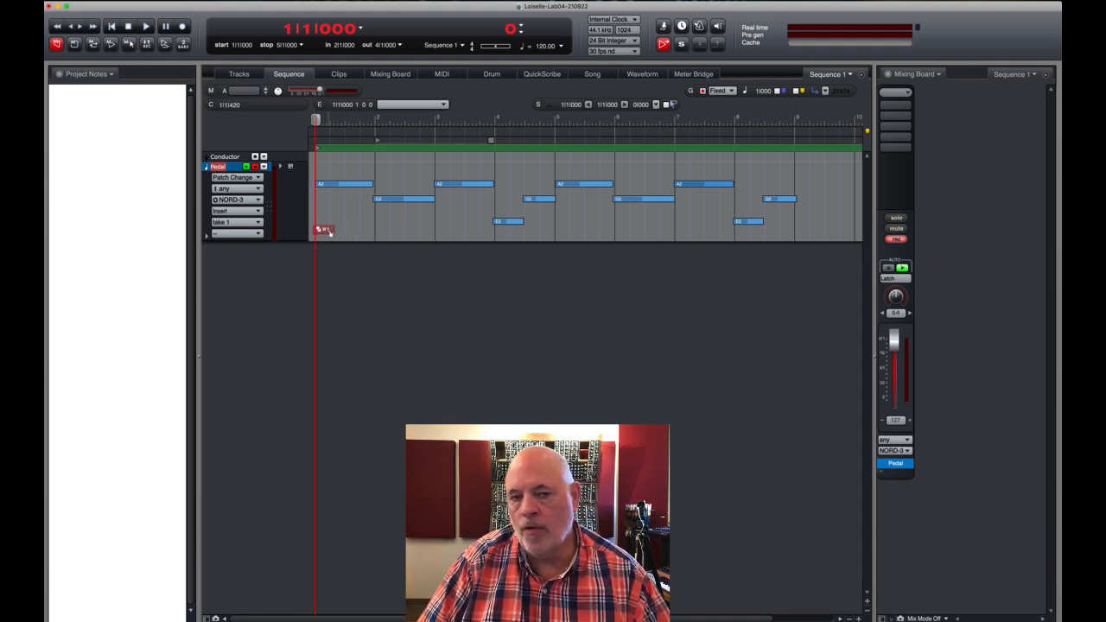
pyautogui.click(327, 230)
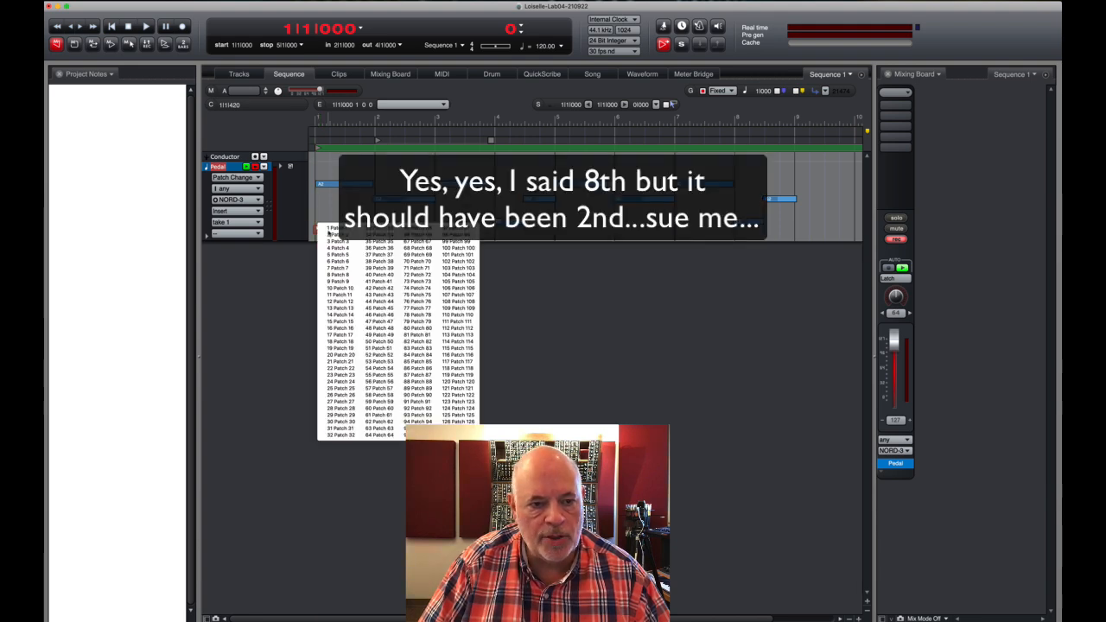
pyautogui.click(342, 328)
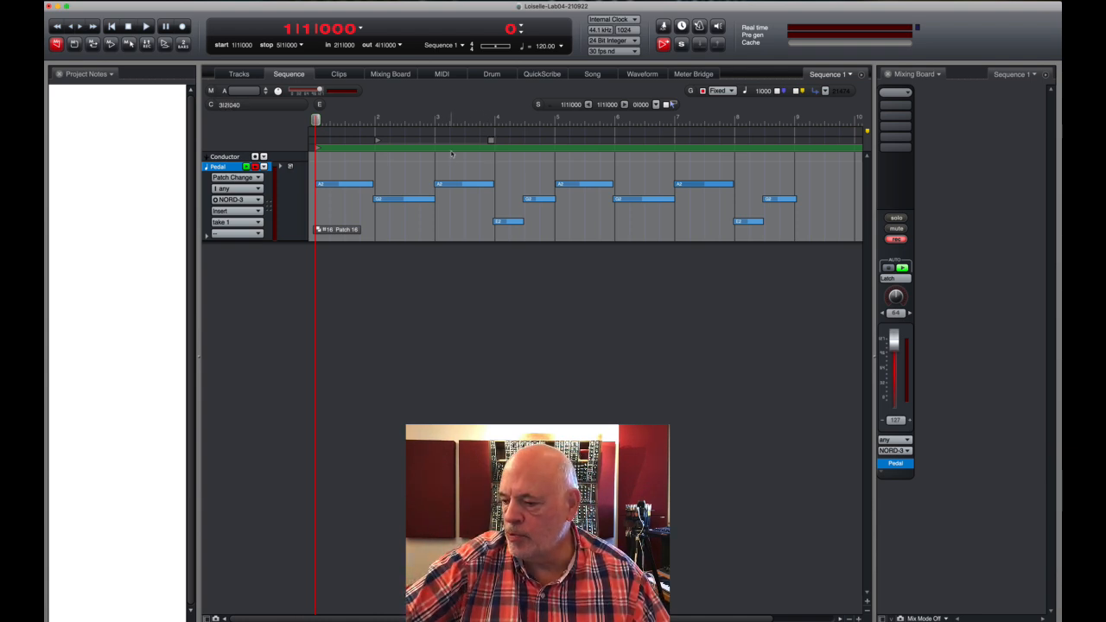
# Step: Play the sequence from the beginning to audition the Pedal track with the inserted patch change
pyautogui.press('space')
pyautogui.press('space')
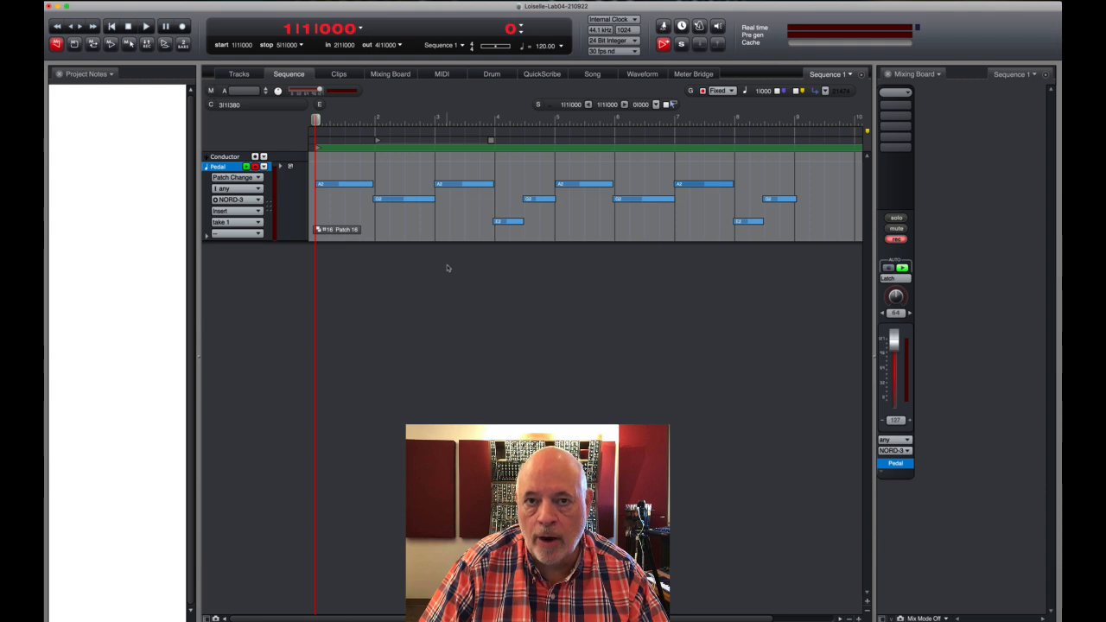
pyautogui.press('space')
pyautogui.press('space')
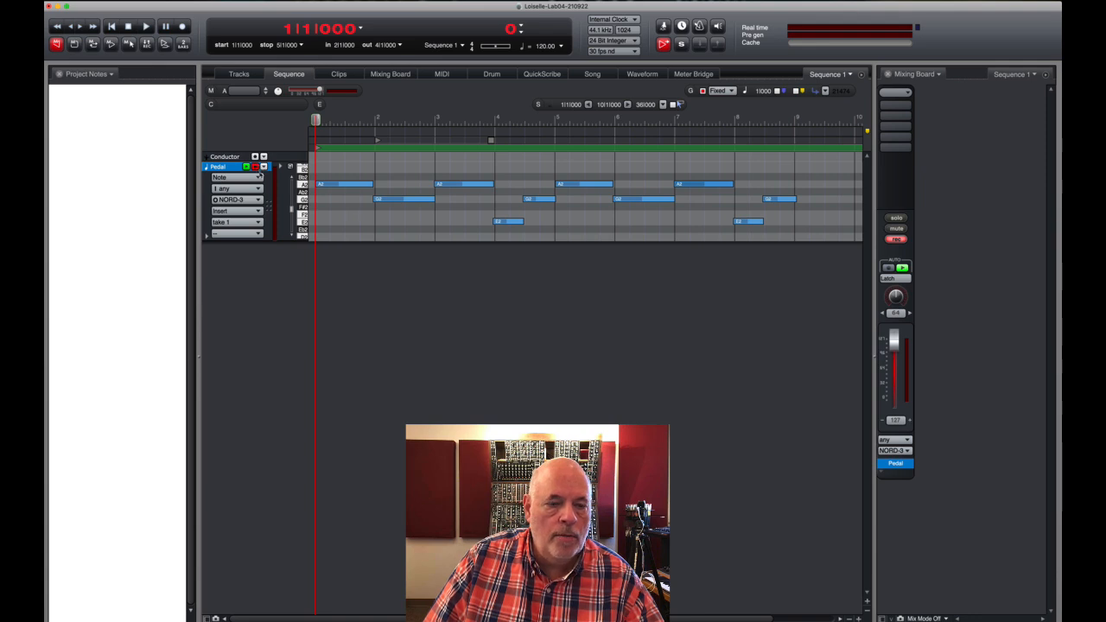
# Step: Insert a controller 20 event on the Pedal track at 1|1|000 with a value between 60 and 80
pyautogui.click(251, 213)
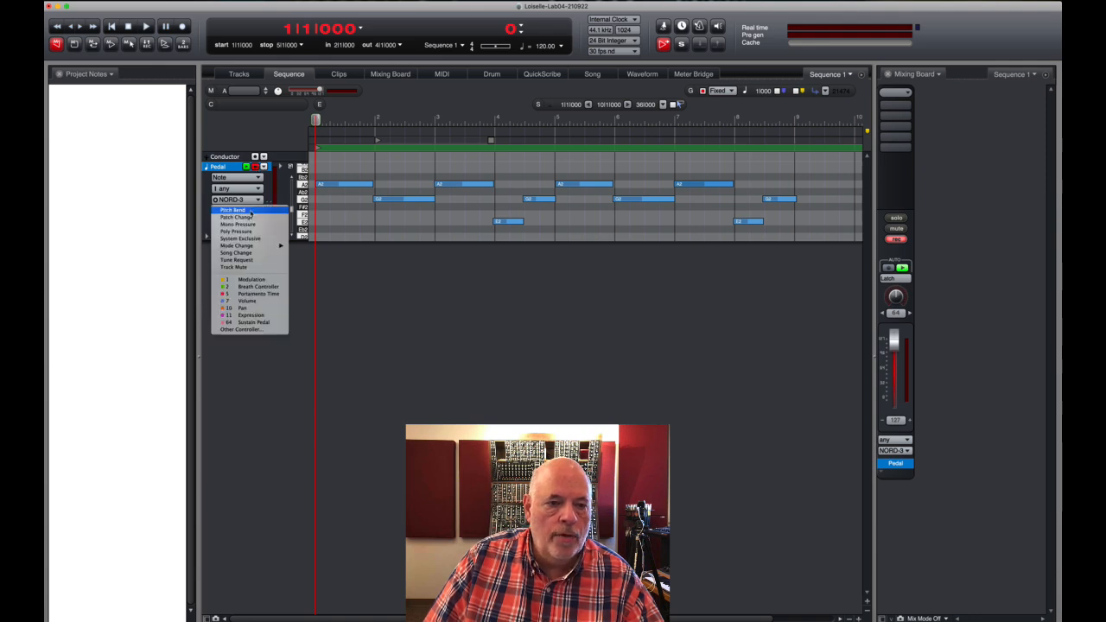
pyautogui.click(251, 331)
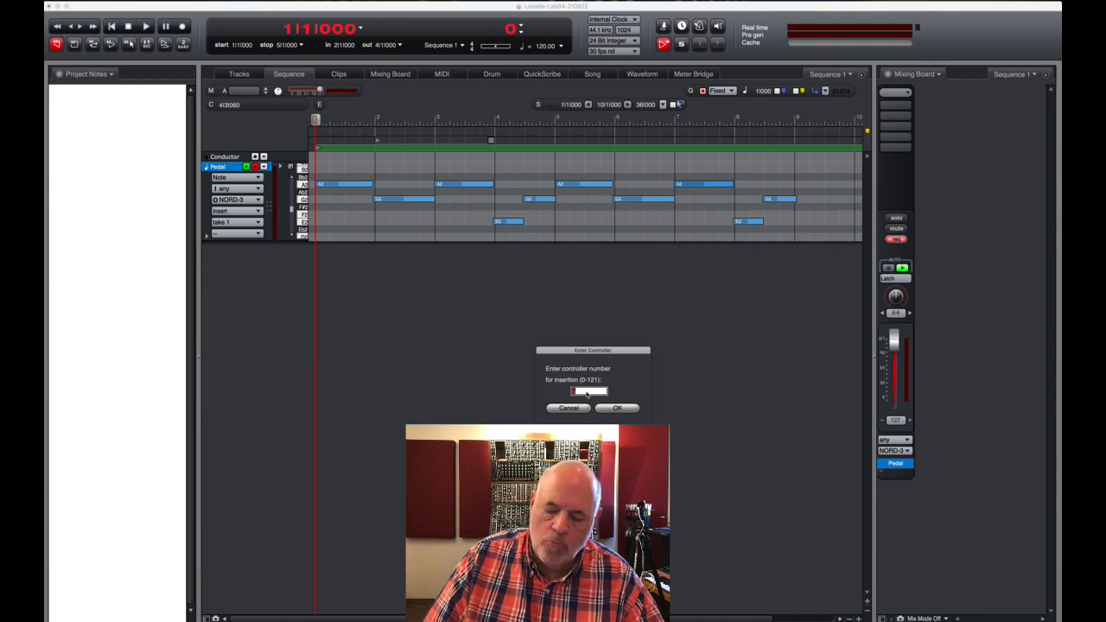
pyautogui.write('64')
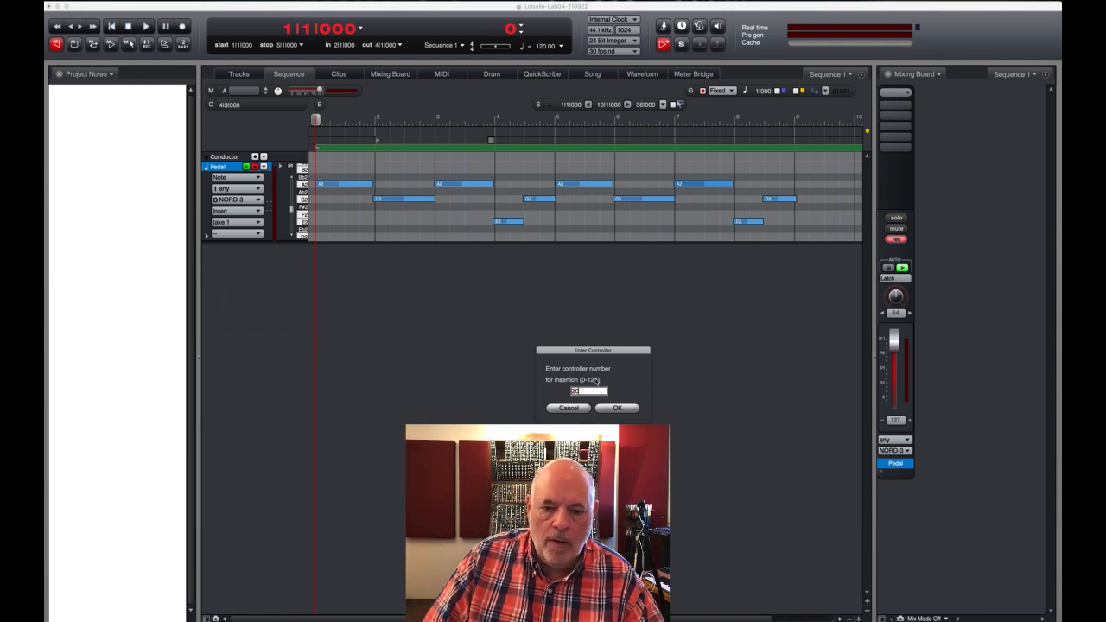
pyautogui.click(606, 408)
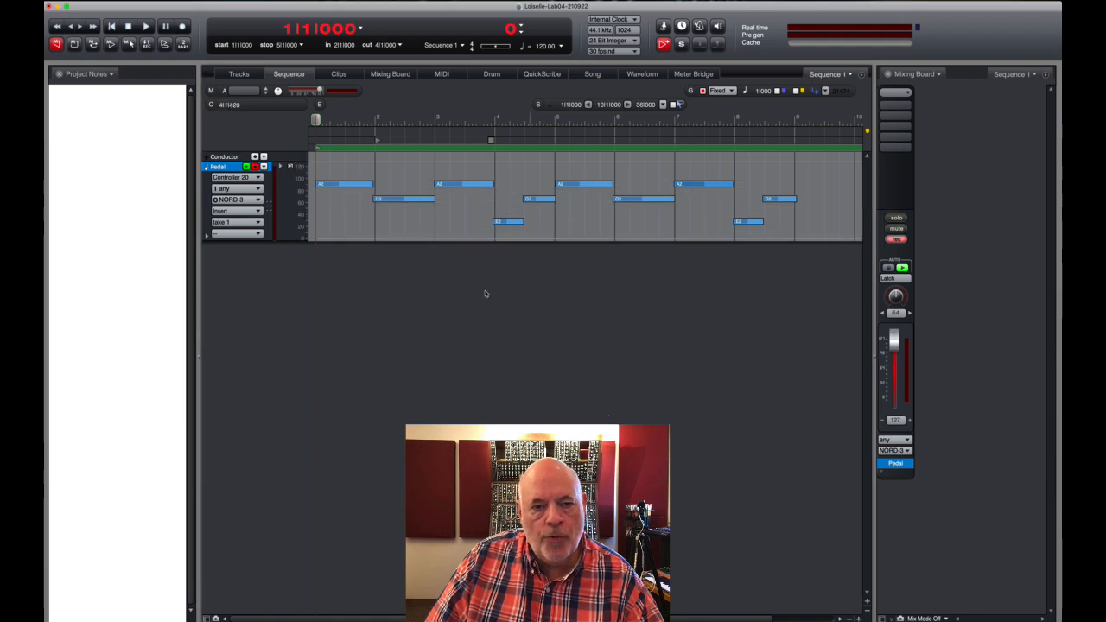
pyautogui.click(316, 199)
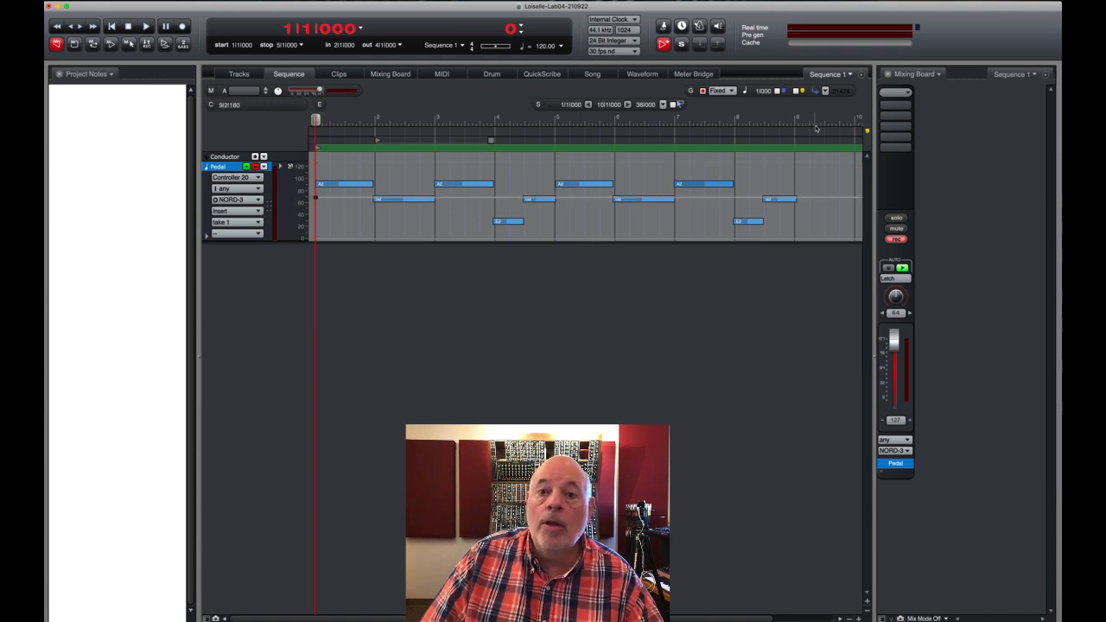
# Step: Show the editor tools as a floating Primary Tool palette and place it below the Pedal track
pyautogui.rightClick(936, 27)
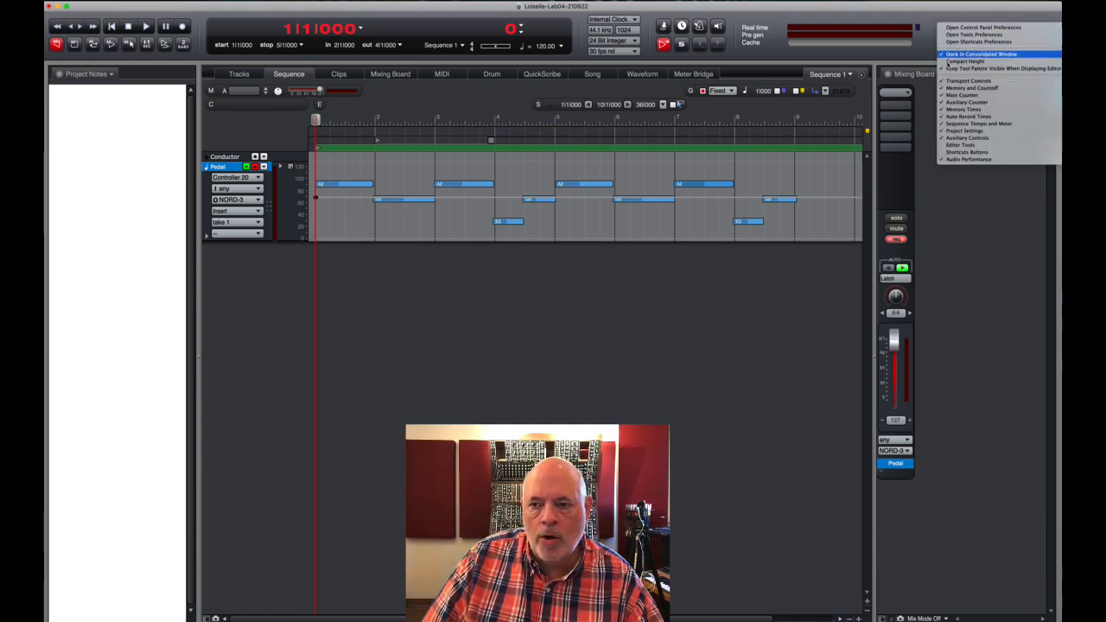
pyautogui.click(961, 146)
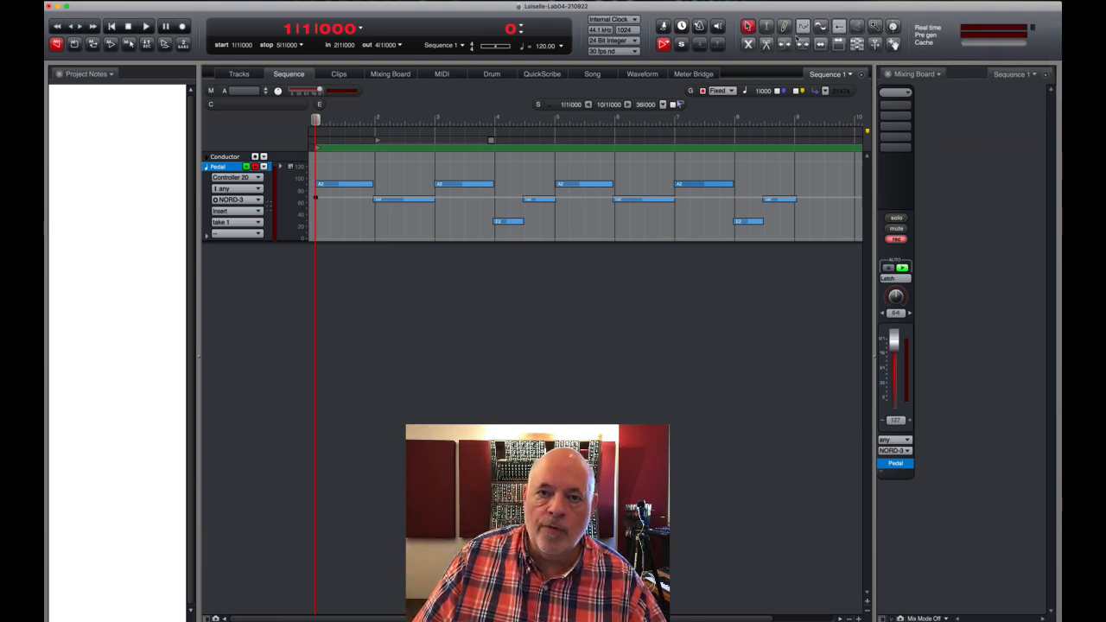
pyautogui.moveTo(802, 29); pyautogui.dragTo(302, 33)
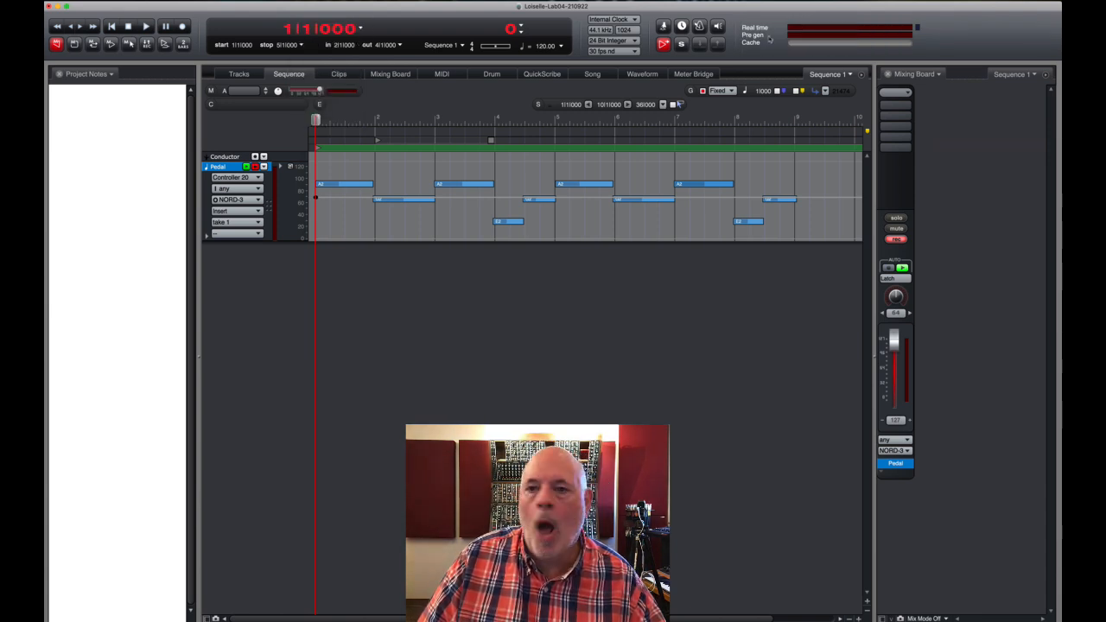
pyautogui.hotkey('shift', 'o')
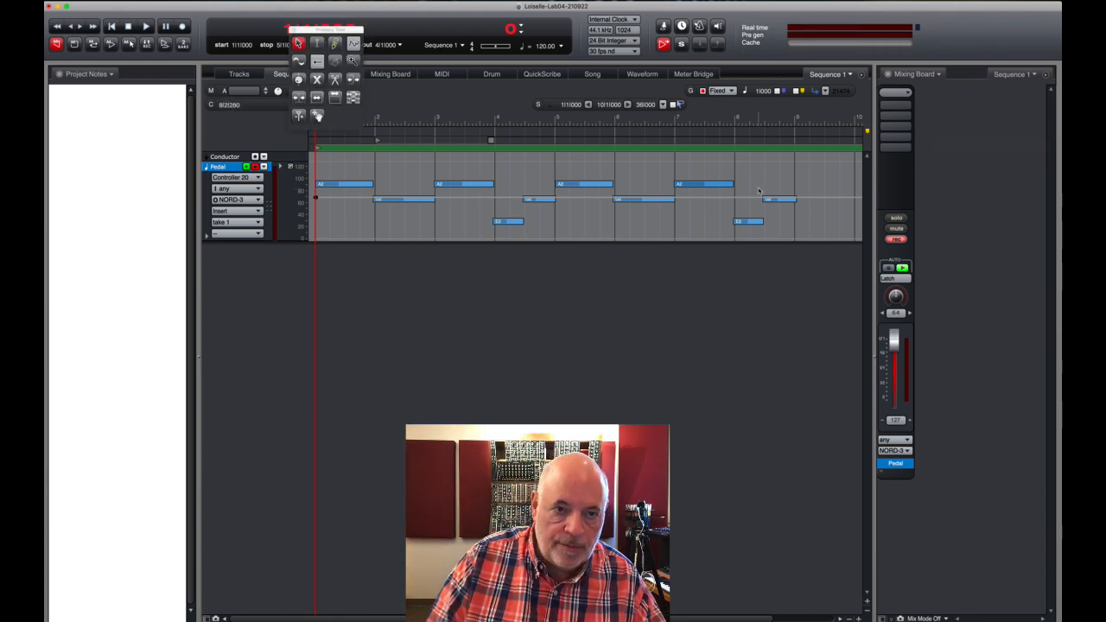
pyautogui.moveTo(354, 30); pyautogui.dragTo(335, 254)
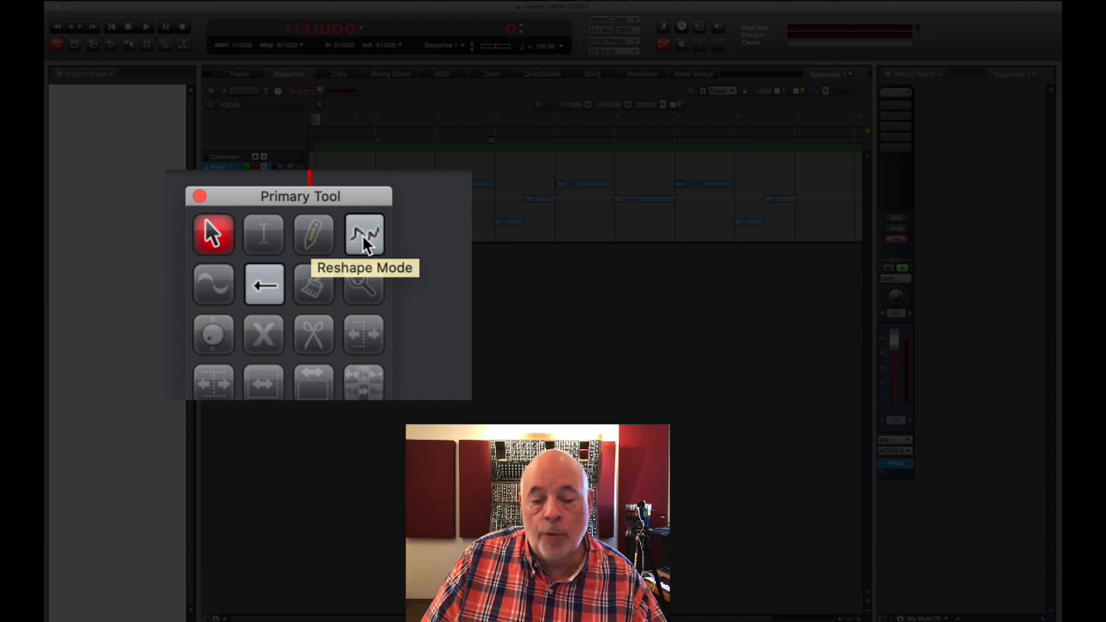
# Step: Set the reshape mode to Sine and activate the Reshape tool
pyautogui.click(365, 238)
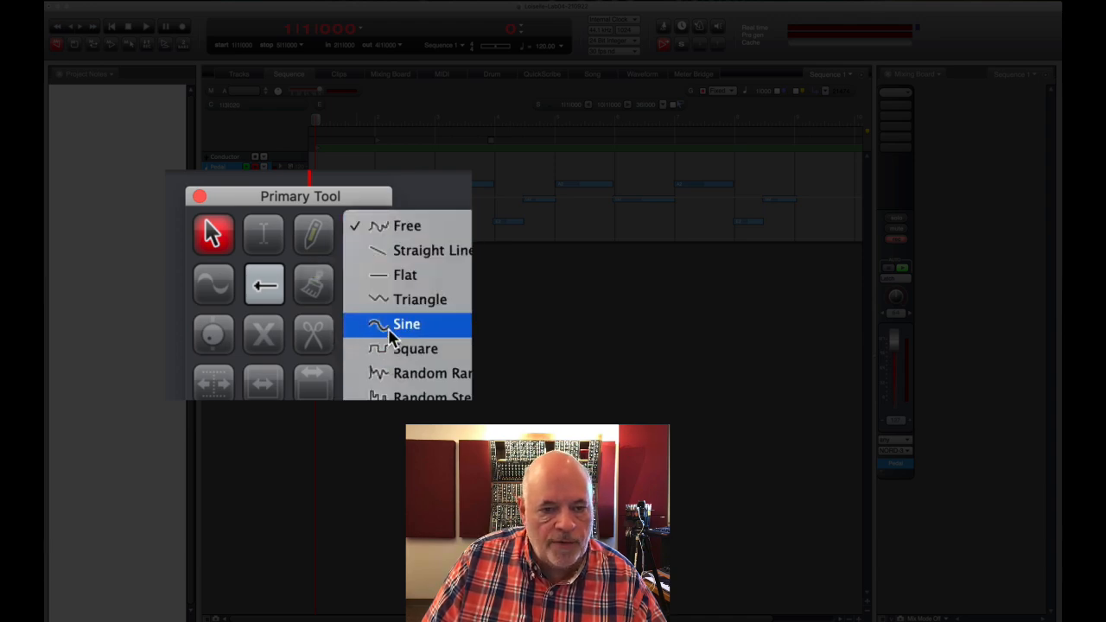
pyautogui.click(388, 329)
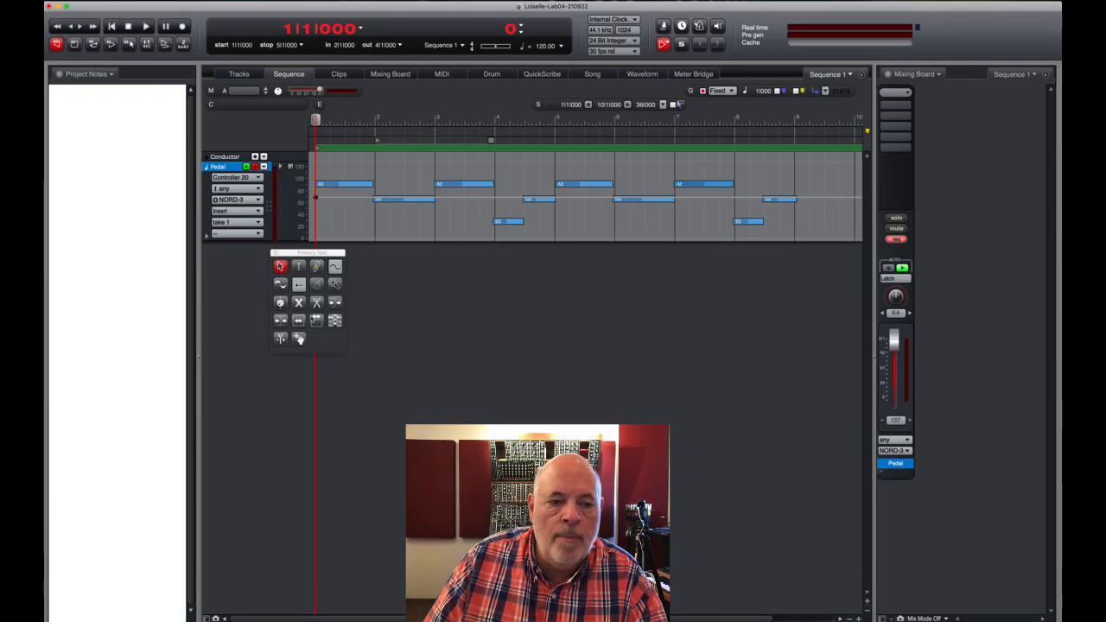
pyautogui.click(281, 285)
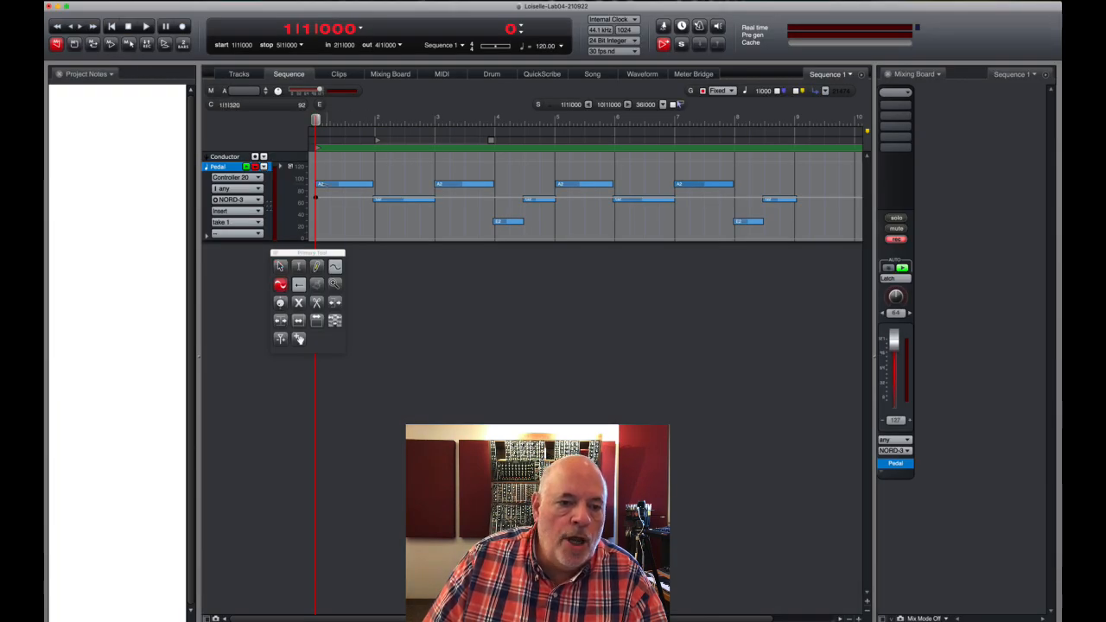
# Step: Try to draw a controller 20 sine wave over about the first four measures of the Pedal track, varying its height
pyautogui.moveTo(315, 197)
pyautogui.mouseDown()
pyautogui.moveTo(456, 198)
pyautogui.moveTo(506, 162)
pyautogui.moveTo(507, 240)
pyautogui.moveTo(572, 259)
pyautogui.mouseUp()
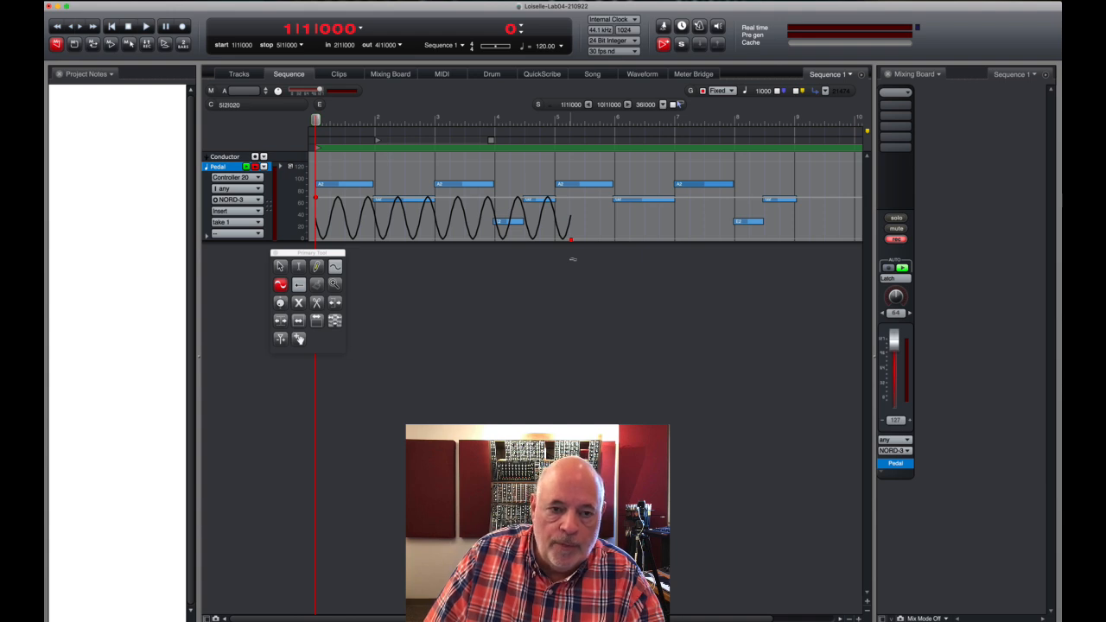
pyautogui.moveTo(573, 258); pyautogui.dragTo(566, 121)
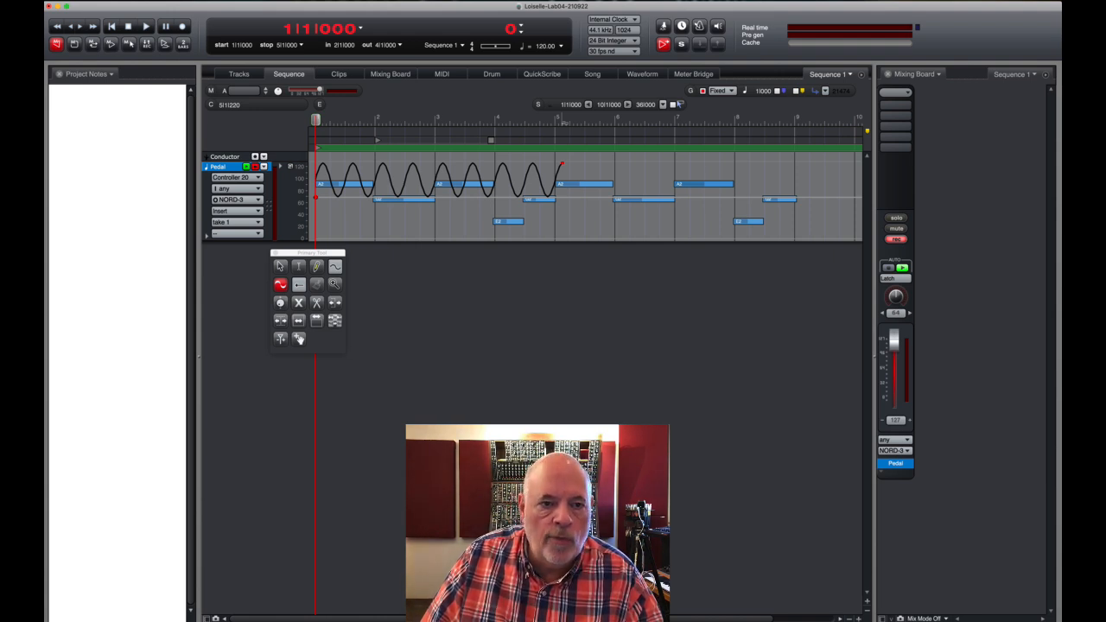
pyautogui.moveTo(562, 163); pyautogui.dragTo(546, 308)
pyautogui.press('super+z')
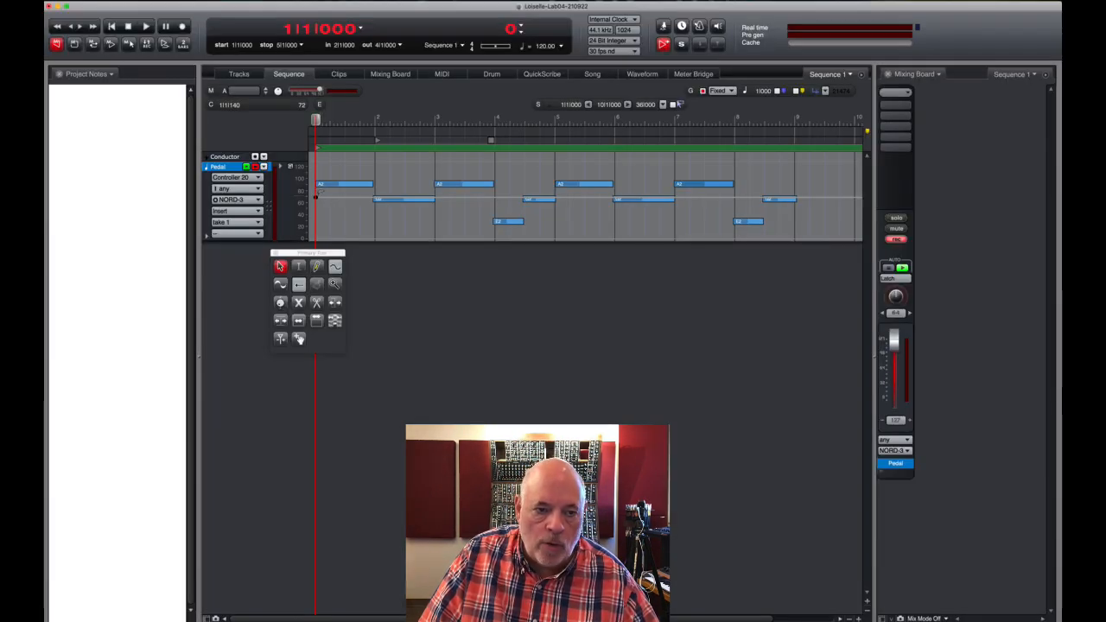
# Step: Delete the controller 20 event with value 69 near the Pedal track's start and draw a full-height sine curve through measure 8
pyautogui.press('r')
pyautogui.click(330, 121)
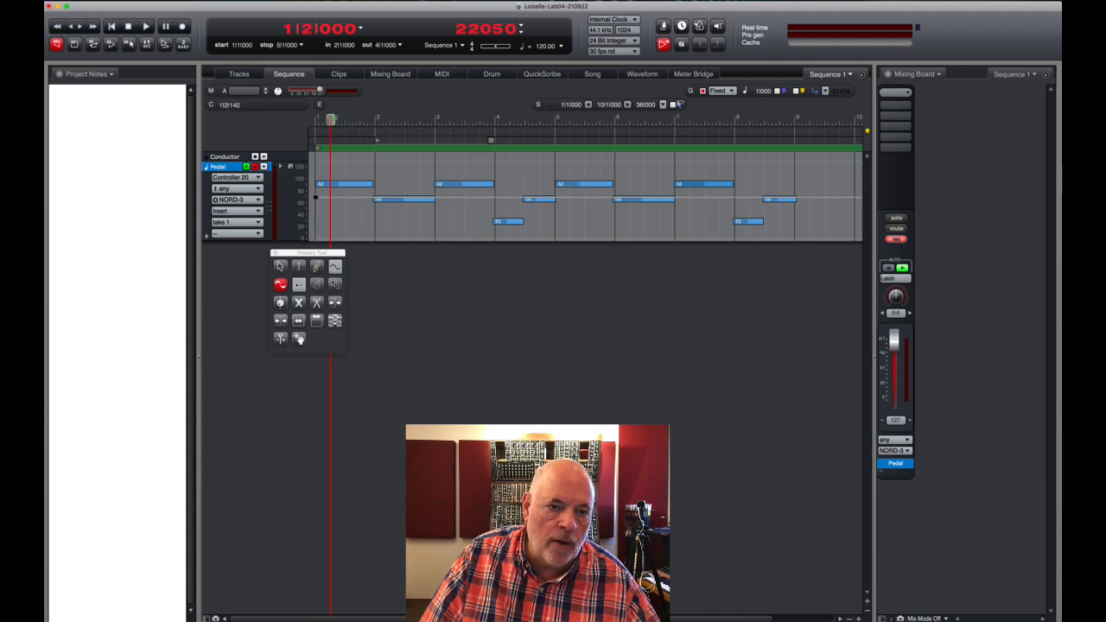
pyautogui.press('r')
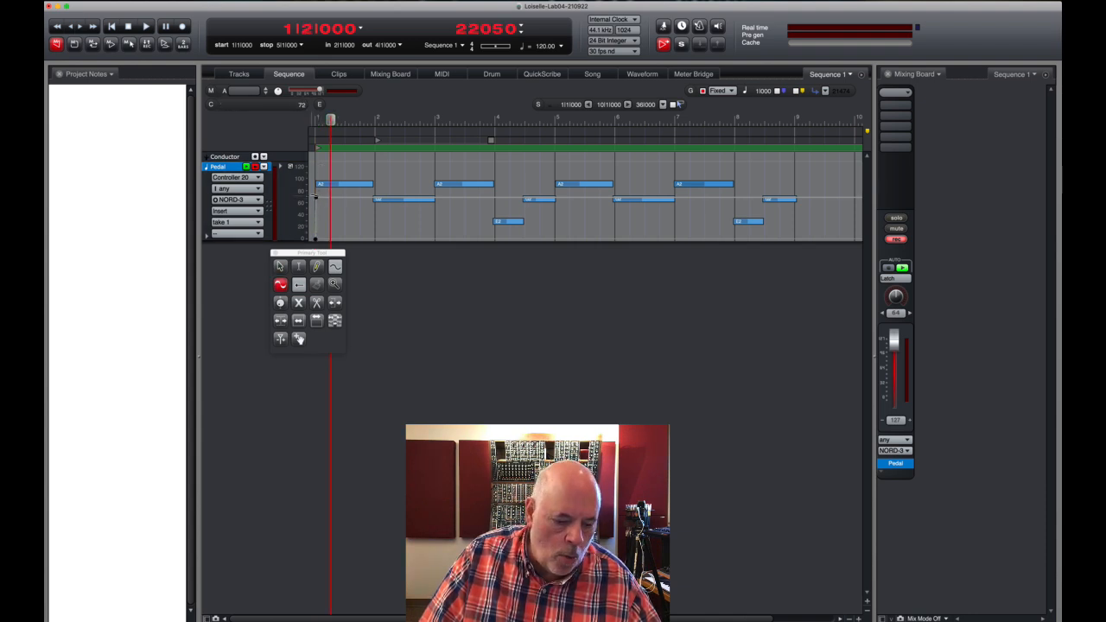
pyautogui.click(315, 198)
pyautogui.press('Delete')
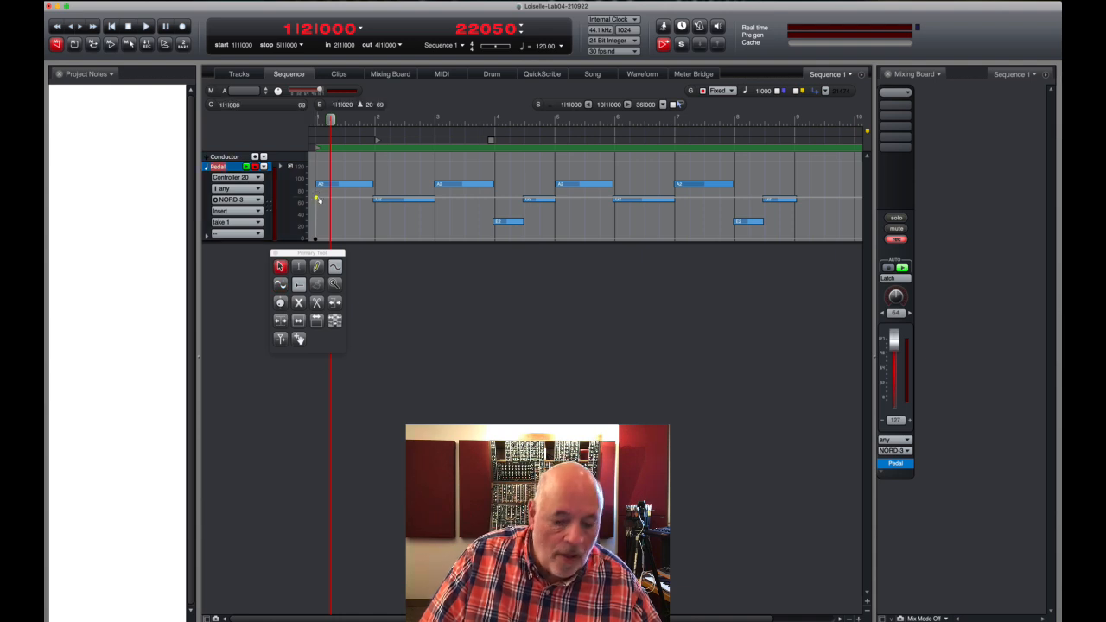
pyautogui.press('r')
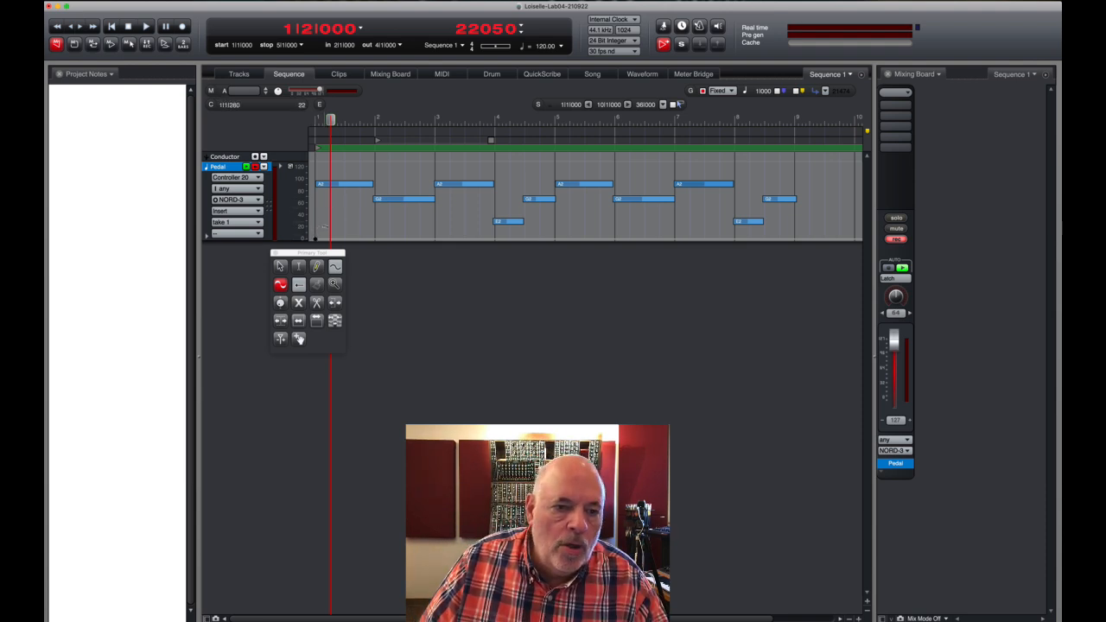
pyautogui.moveTo(316, 240)
pyautogui.mouseDown()
pyautogui.moveTo(384, 164)
pyautogui.moveTo(790, 163)
pyautogui.mouseUp()
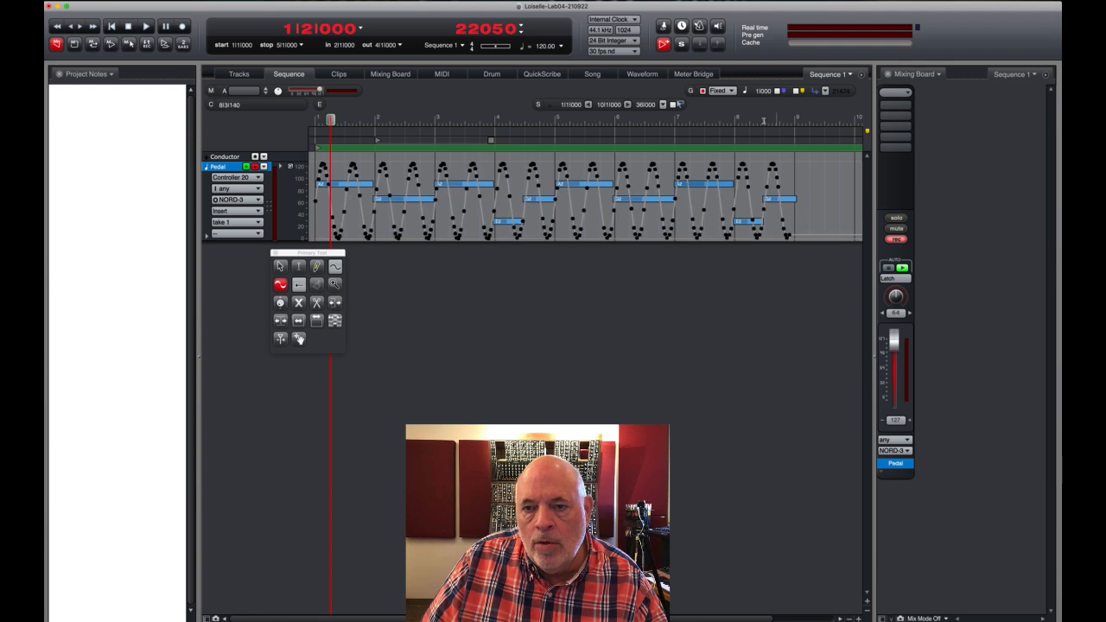
# Step: Play the sequence from measure 1 to audition the sine-shaped controller 20 data and return to the pointer tool
pyautogui.press('.')
pyautogui.write('1')
pyautogui.press('Return')
pyautogui.press('space')
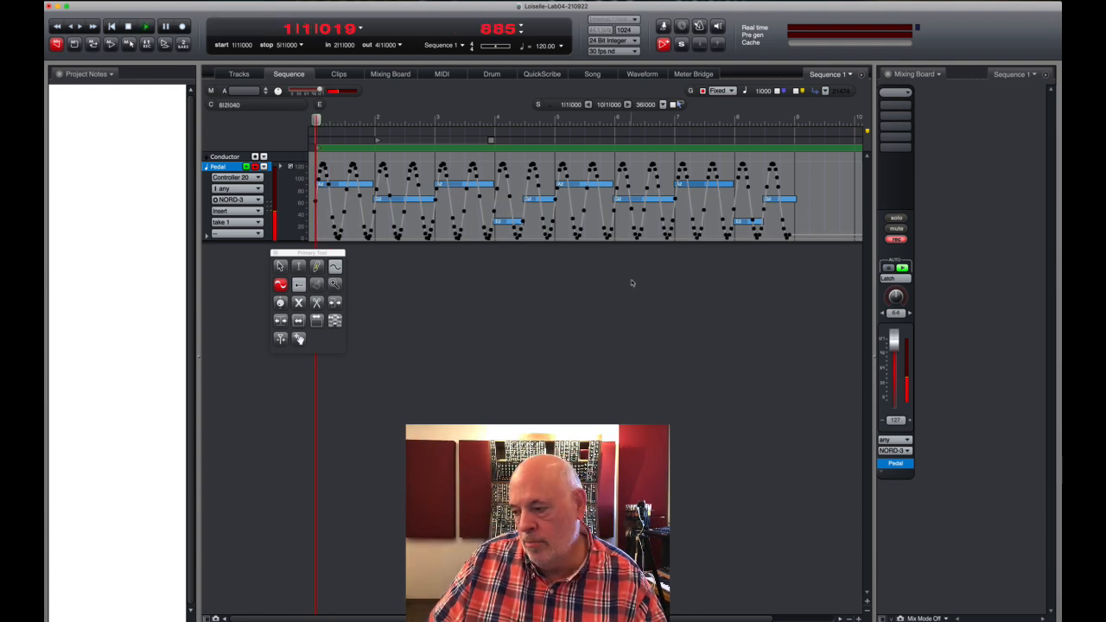
pyautogui.press('space')
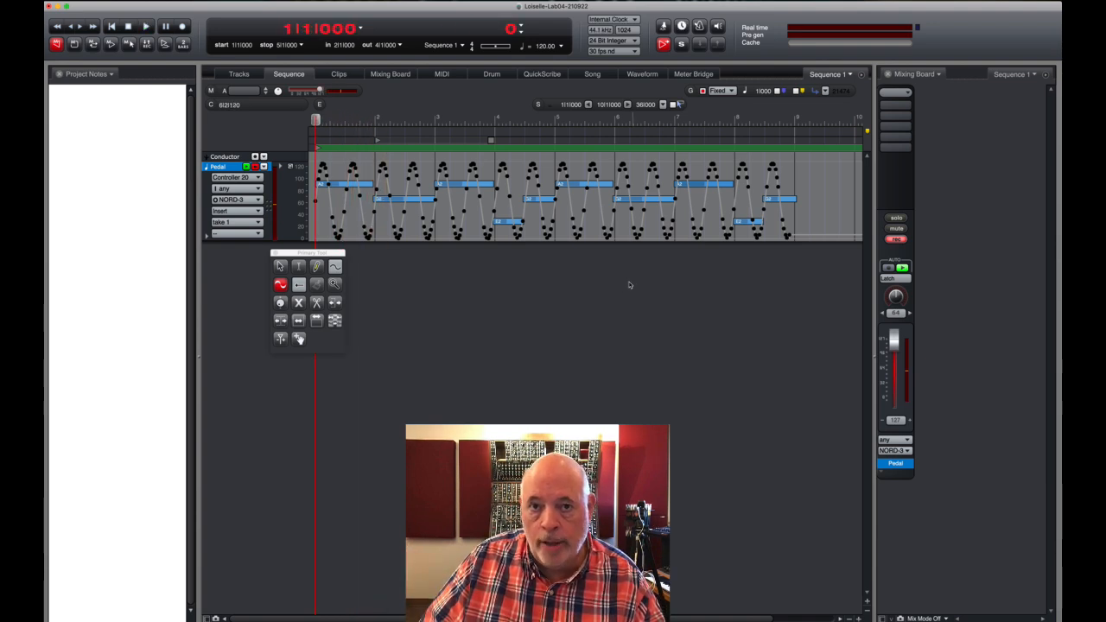
pyautogui.press('a')
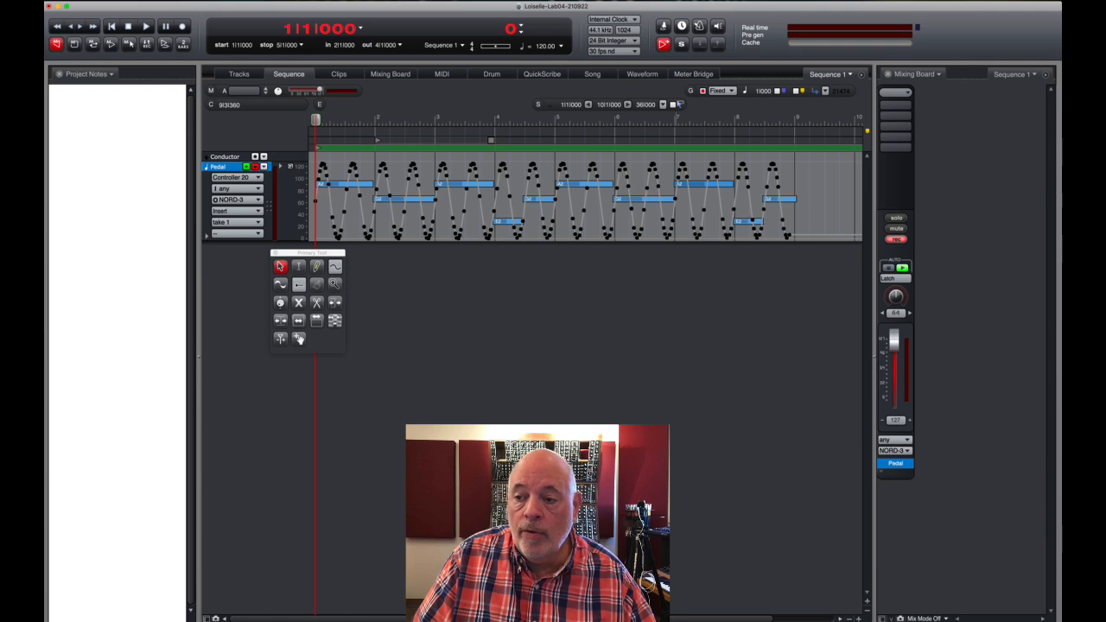
# Step: Switch to Finder and open the Nord Electro 2 English User Manual PDF from the NORD reference folder at its first page
pyautogui.press('super+Tab')
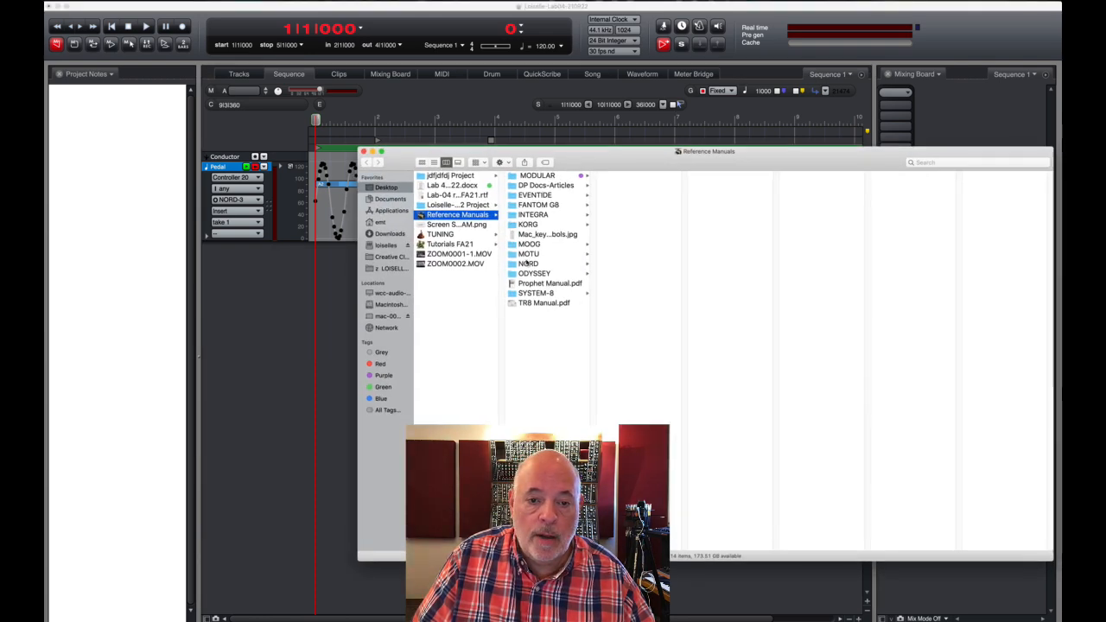
pyautogui.click(532, 263)
pyautogui.doubleClick(602, 175)
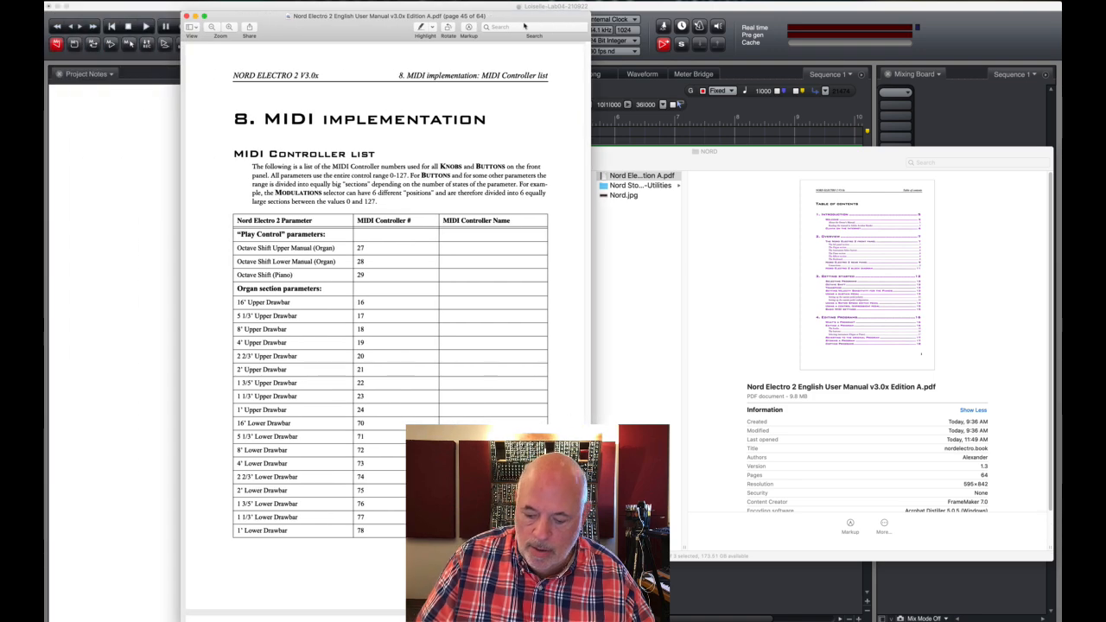
pyautogui.press('Home')
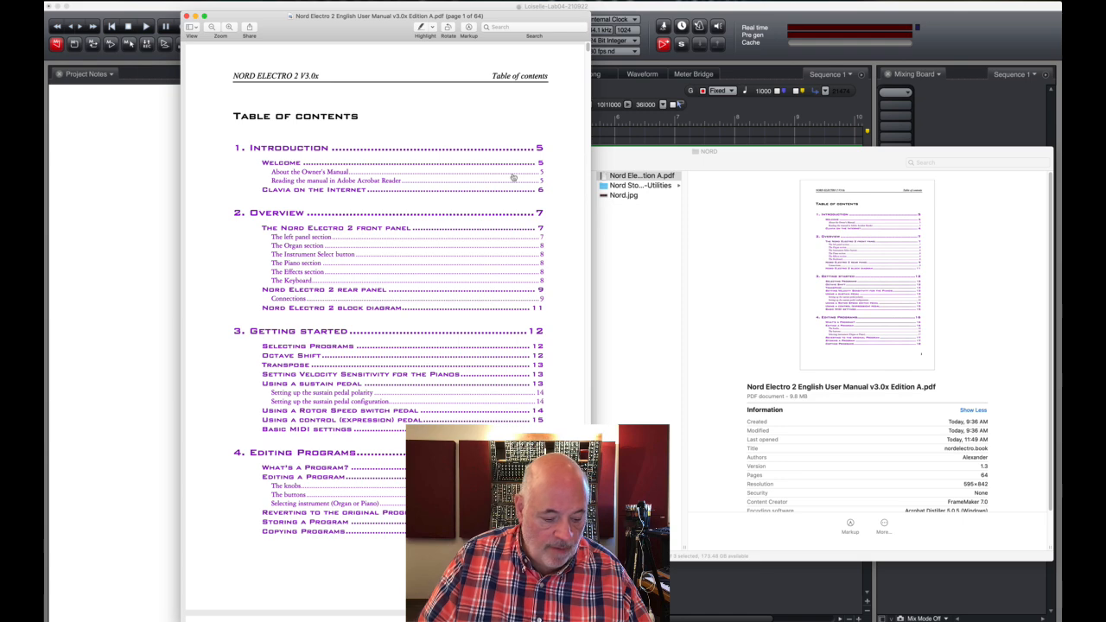
# Step: Go to page 45 of the manual, look up the drawbar assigned to controller 20, and return to the sequence
pyautogui.press('alt+super+g')
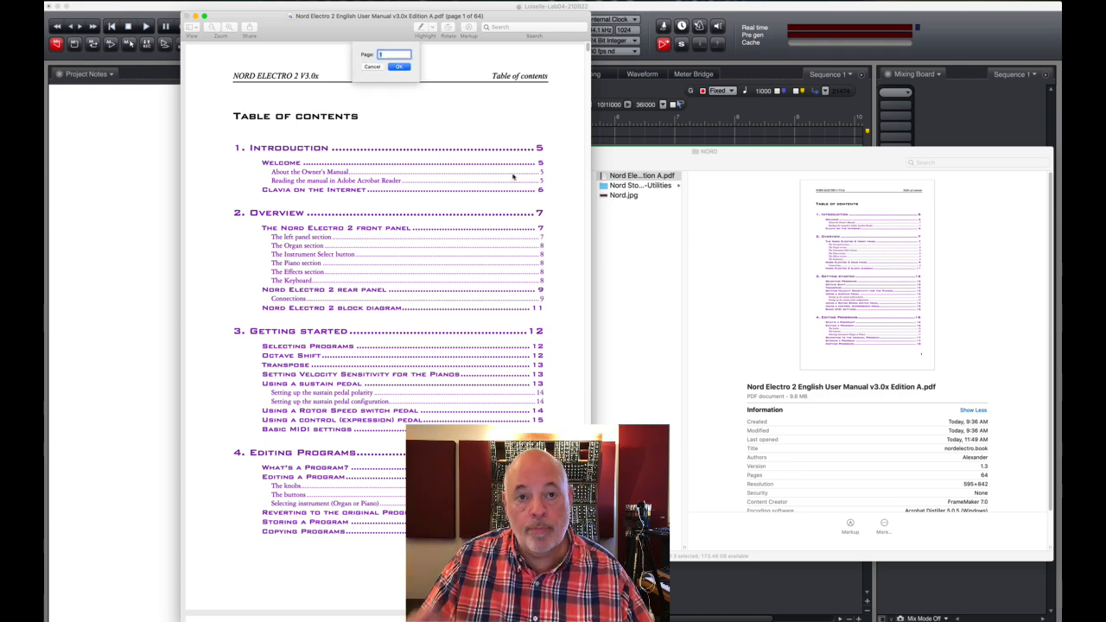
pyautogui.write('45')
pyautogui.press('Return')
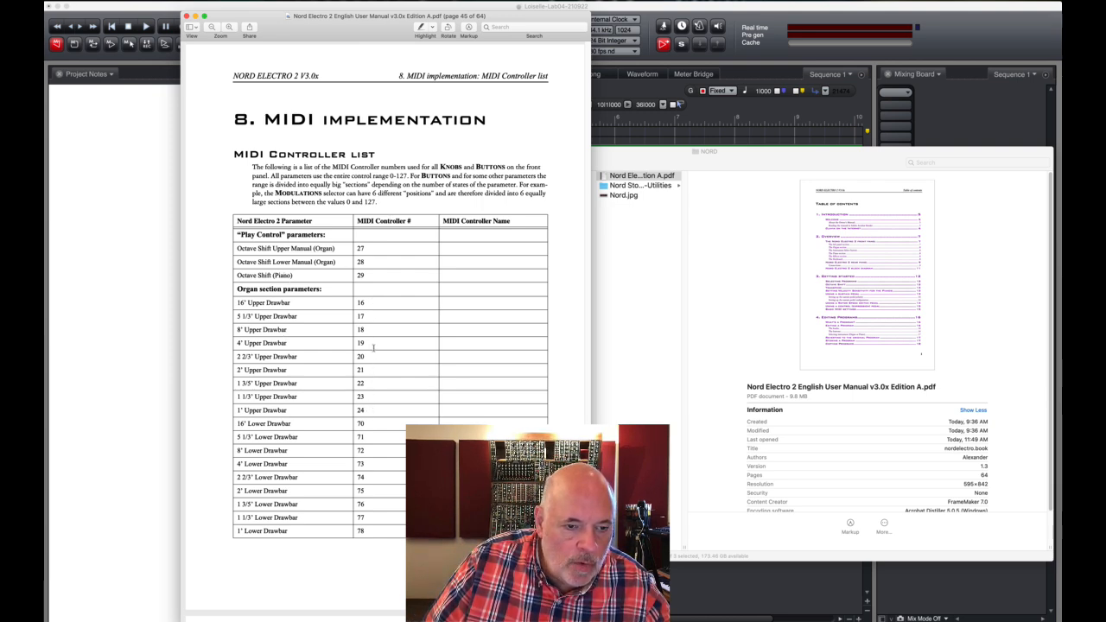
pyautogui.moveTo(237, 356); pyautogui.dragTo(256, 357)
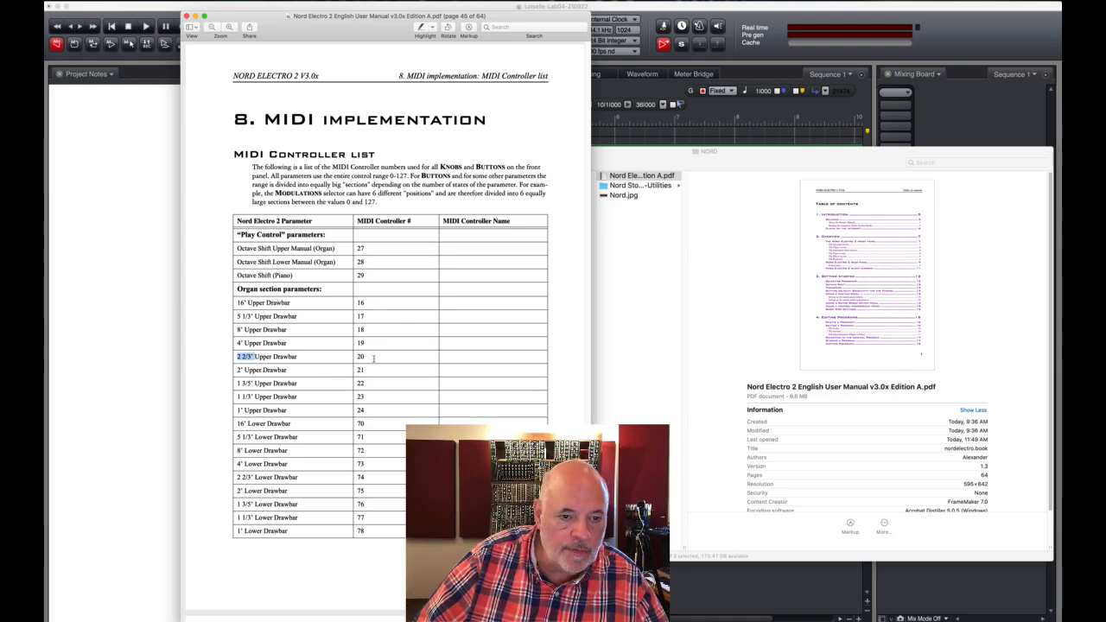
pyautogui.press('super+w')
pyautogui.click(270, 375)
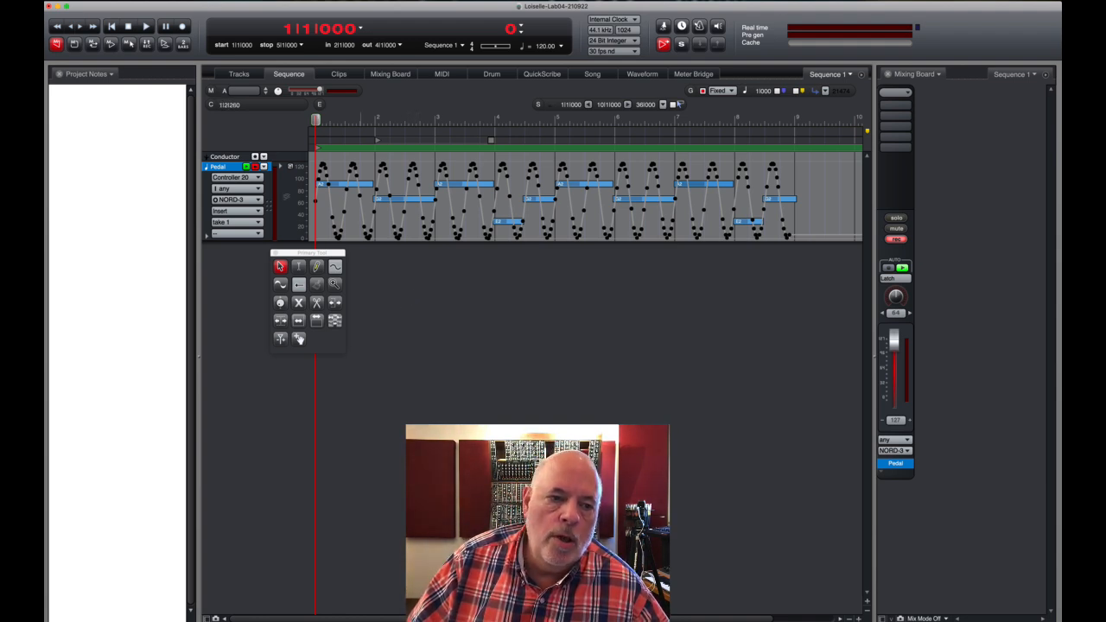
# Step: Try to set up a controller 21 event for insertion on the Pedal track
pyautogui.click(252, 211)
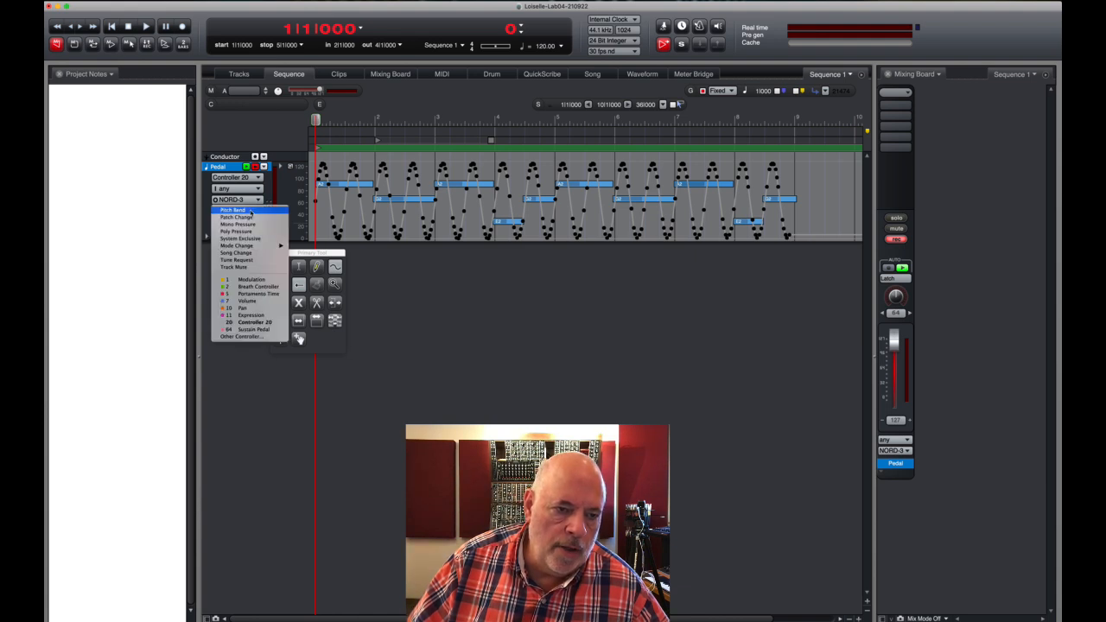
pyautogui.click(254, 337)
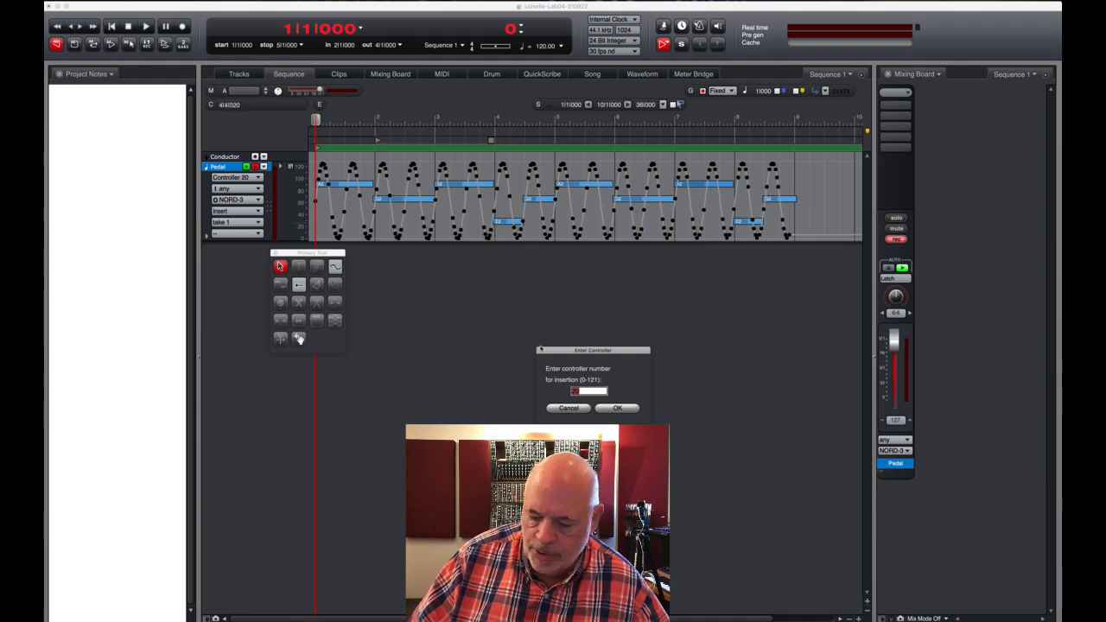
pyautogui.write('21')
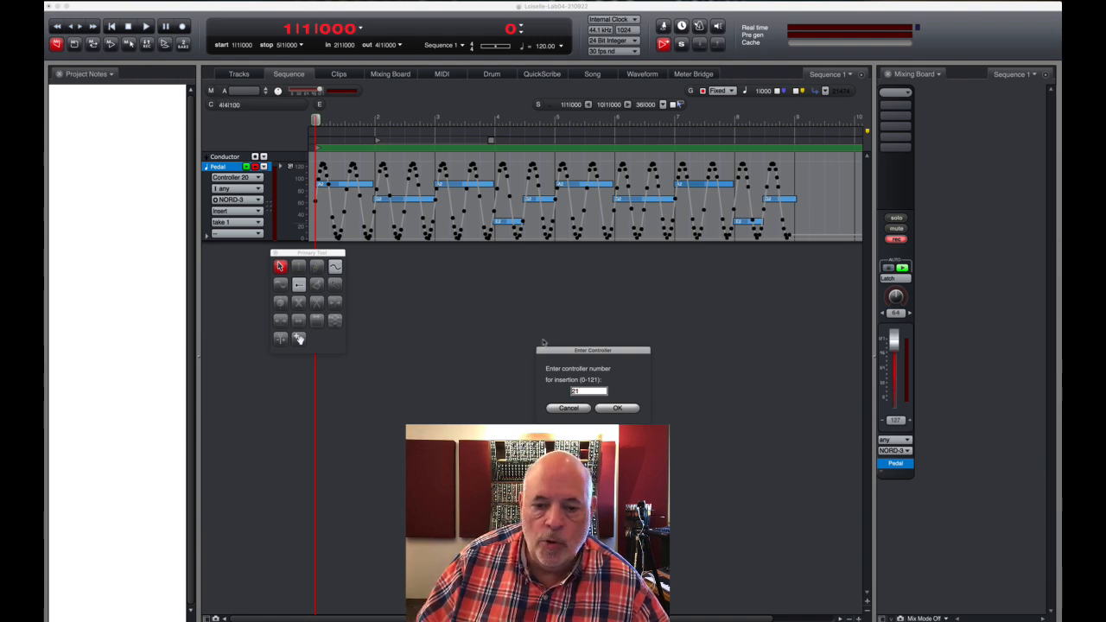
pyautogui.click(616, 409)
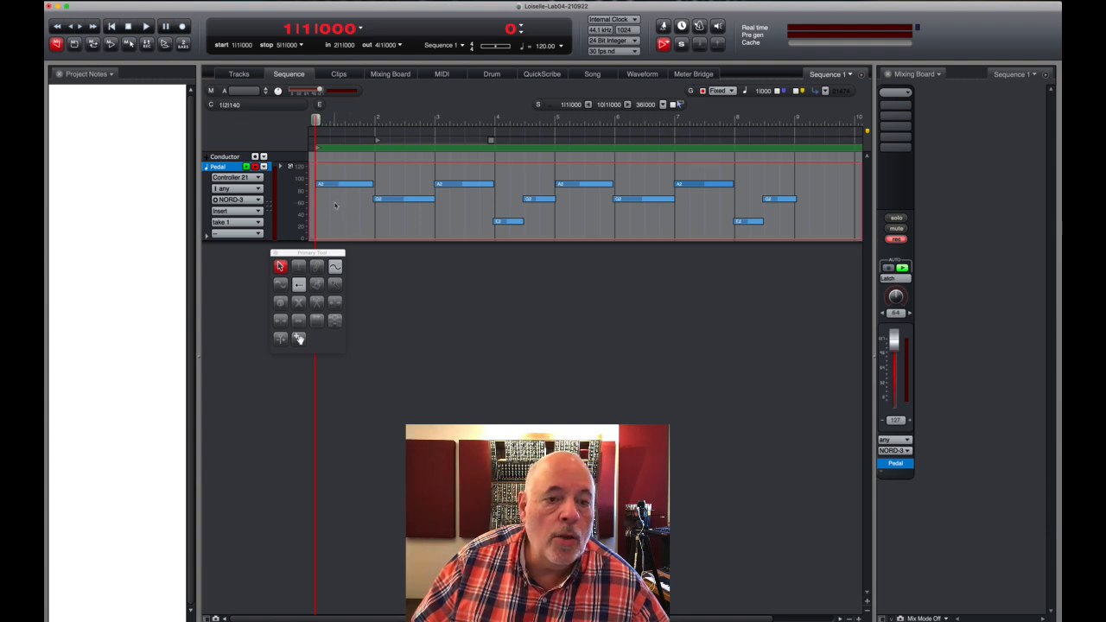
pyautogui.press('super+z')
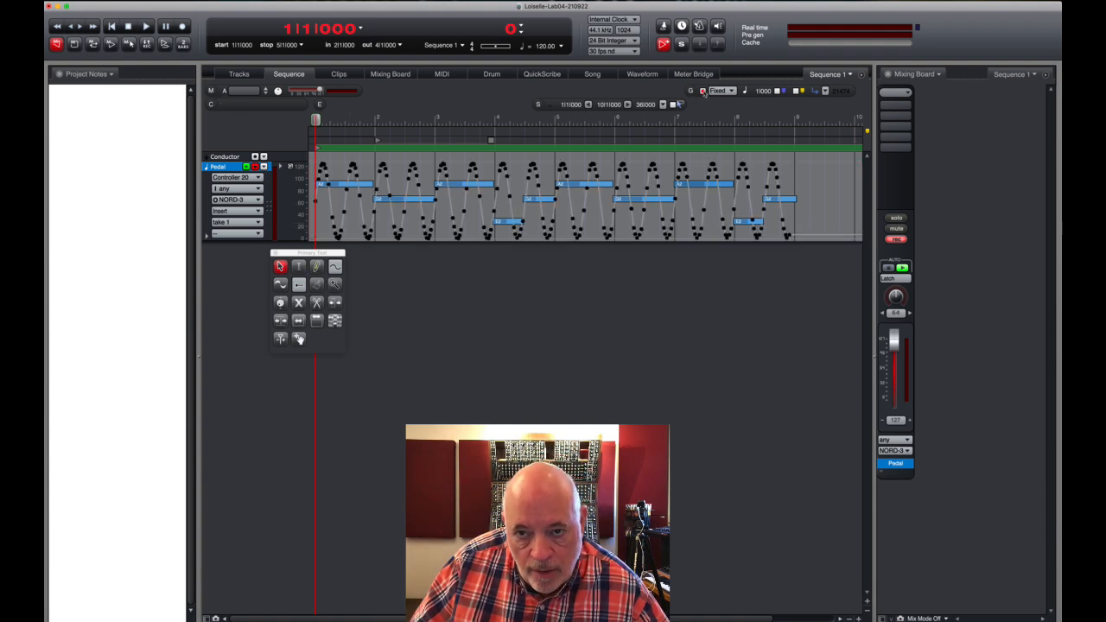
# Step: Choose controller 21 as the event type to insert on the Pedal track
pyautogui.click(245, 211)
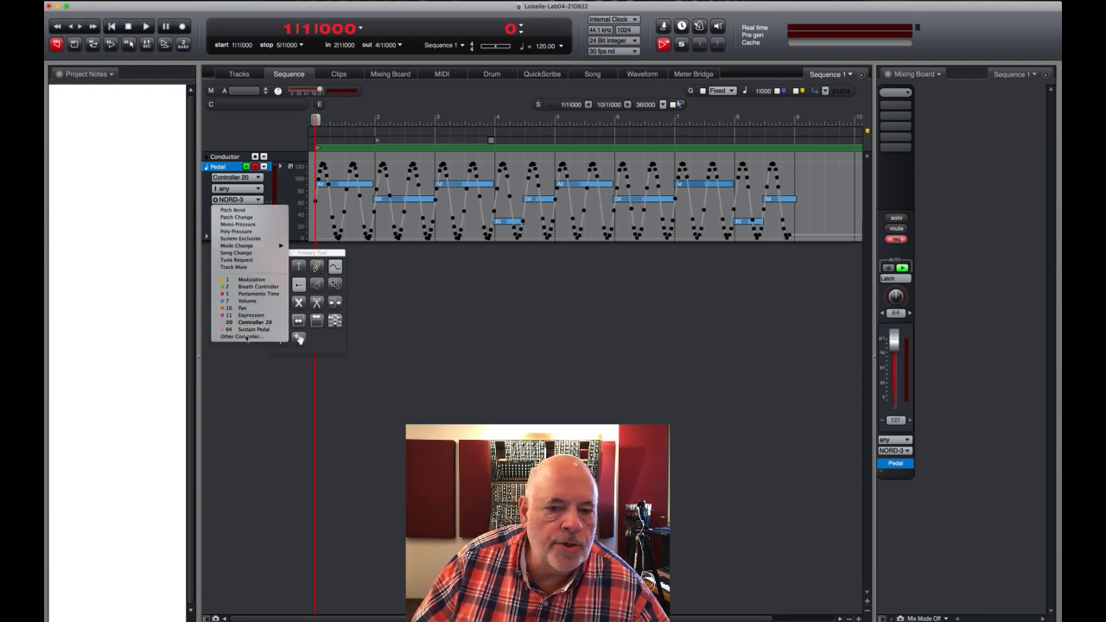
pyautogui.click(242, 336)
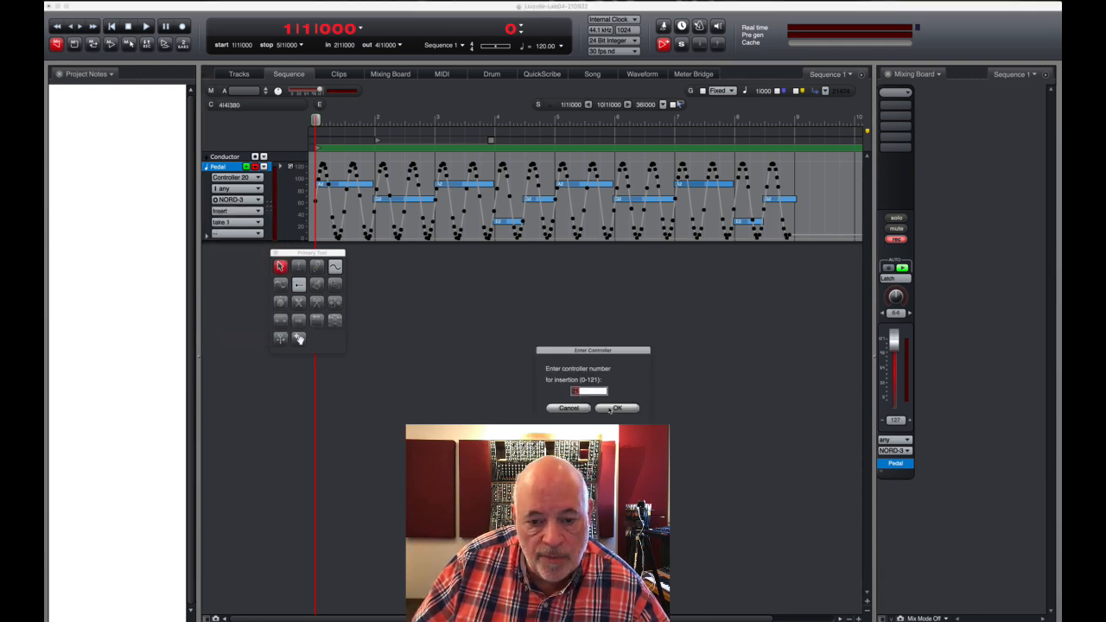
pyautogui.click(608, 408)
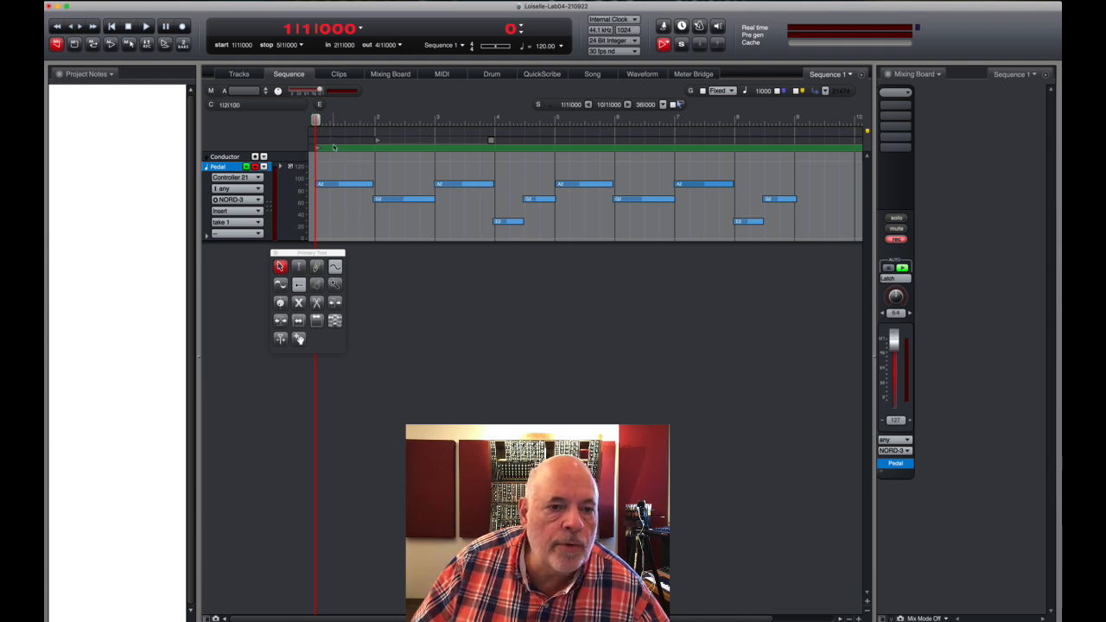
# Step: Insert a controller 21 event with a value of about 120 at the start of bar 1 on the Pedal track
pyautogui.click(343, 119)
pyautogui.click(234, 213)
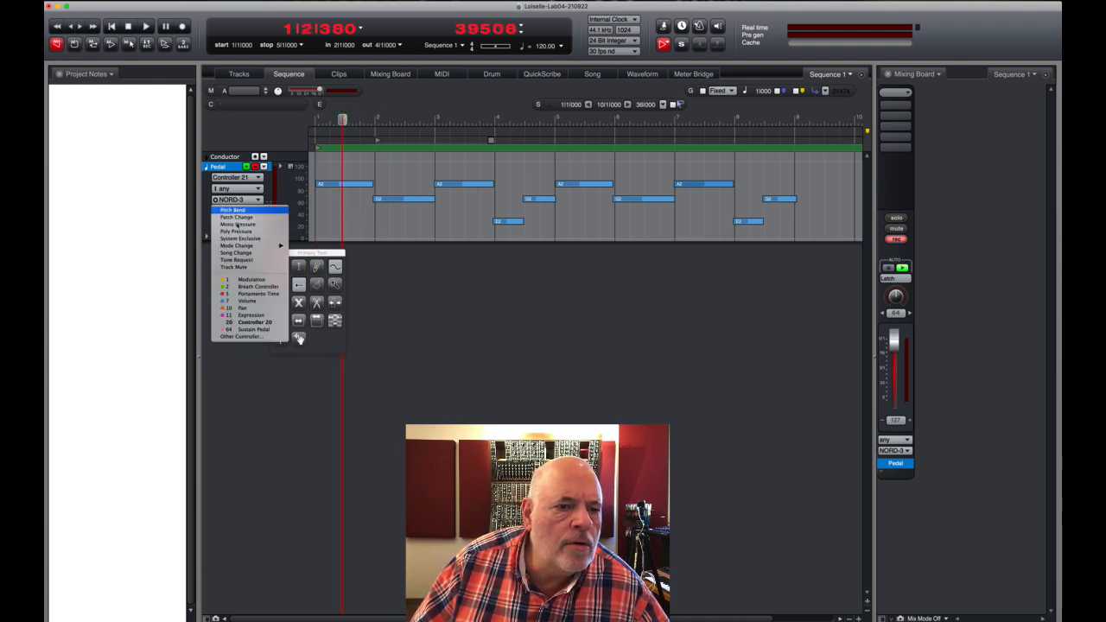
pyautogui.click(244, 336)
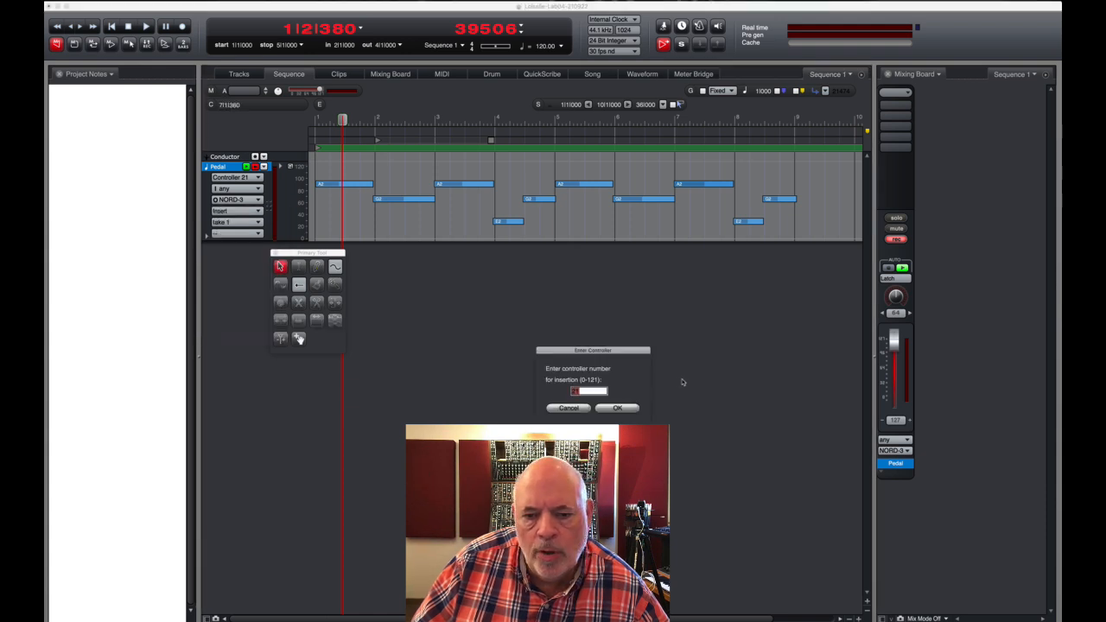
pyautogui.click(617, 408)
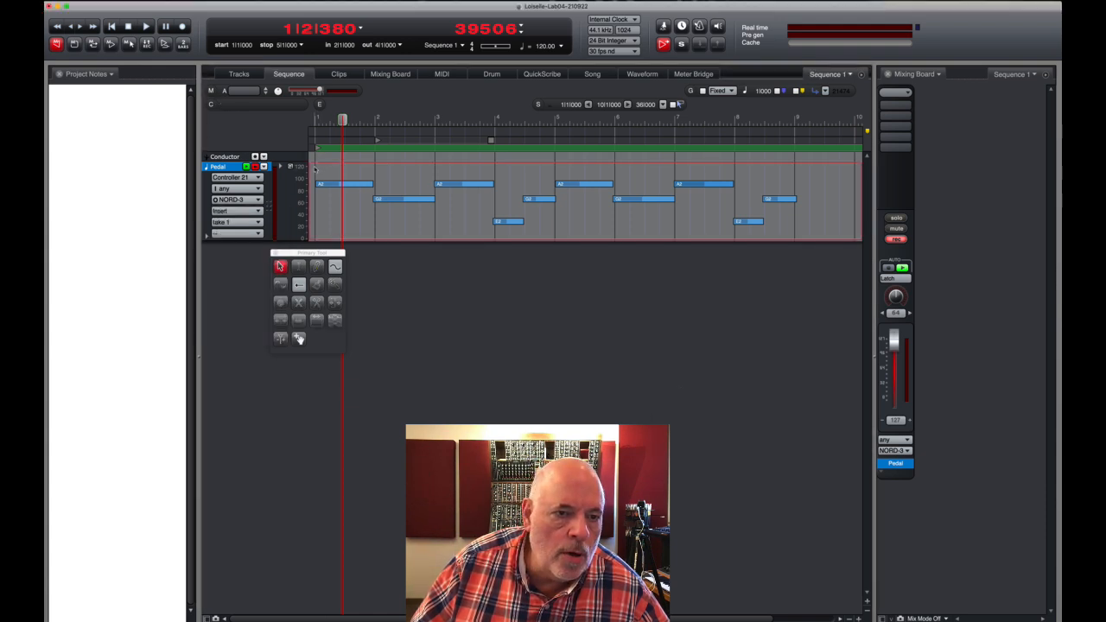
pyautogui.click(316, 167)
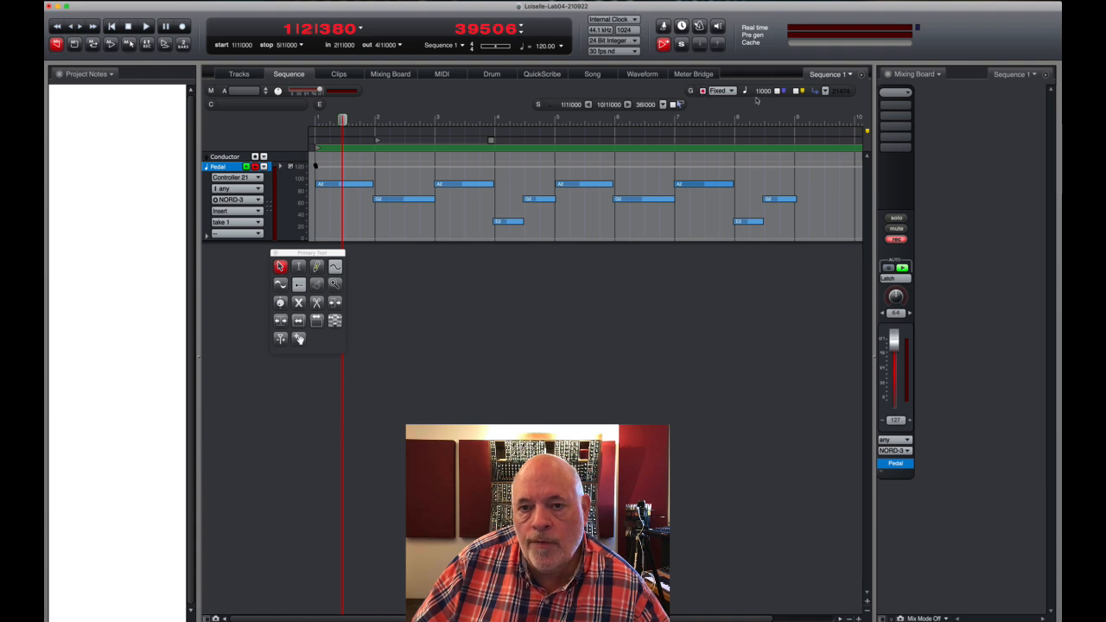
# Step: Set the edit grid to 2|000 and reshape the Pedal track's controller 21 data into a full-range square wave across bars 1 to 8
pyautogui.click(744, 90)
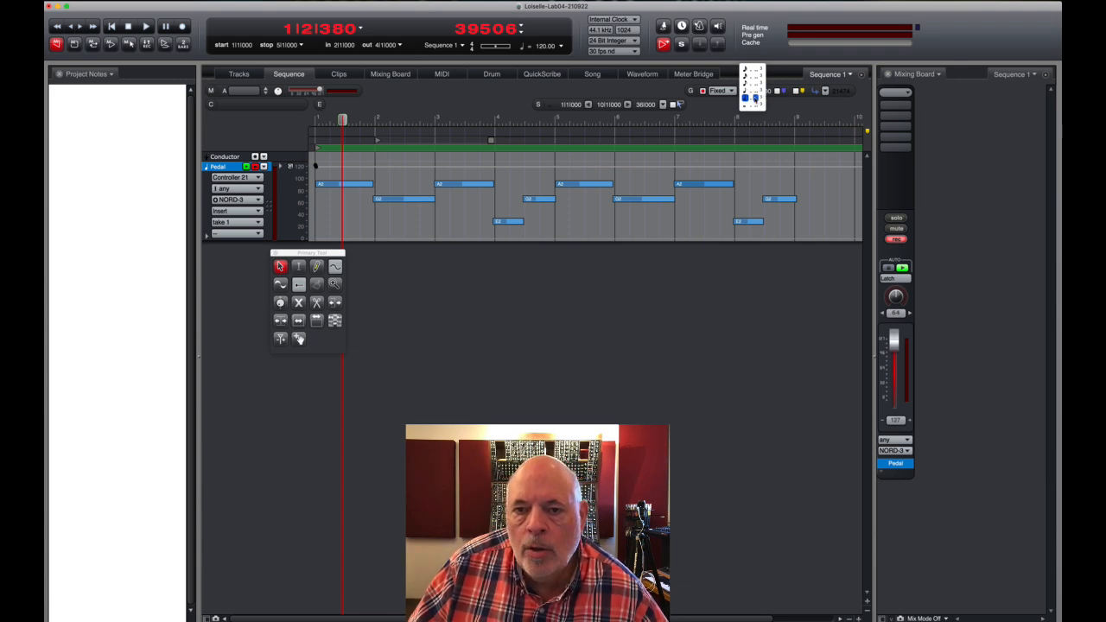
pyautogui.click(745, 99)
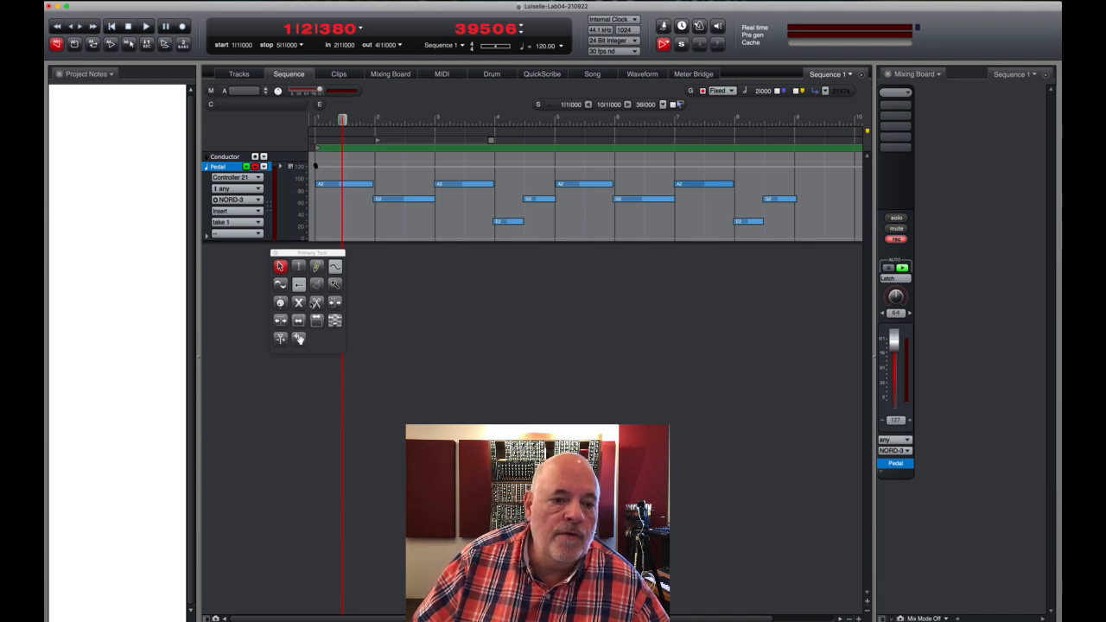
pyautogui.click(281, 286)
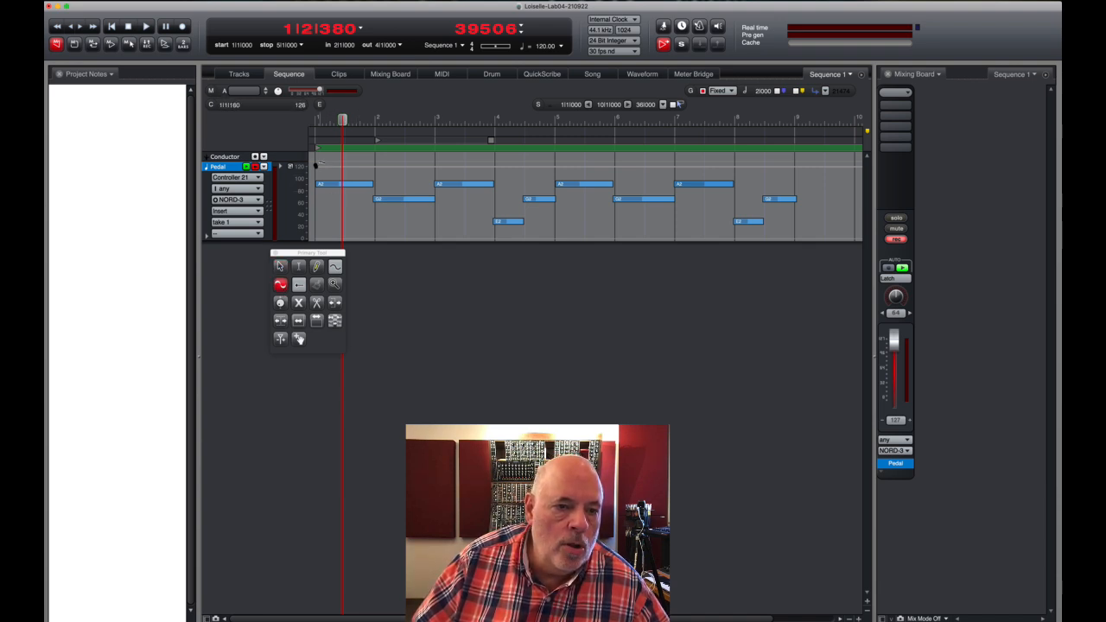
pyautogui.moveTo(315, 198)
pyautogui.mouseDown()
pyautogui.moveTo(454, 282)
pyautogui.moveTo(571, 284)
pyautogui.moveTo(304, 275)
pyautogui.mouseUp()
pyautogui.click(336, 268)
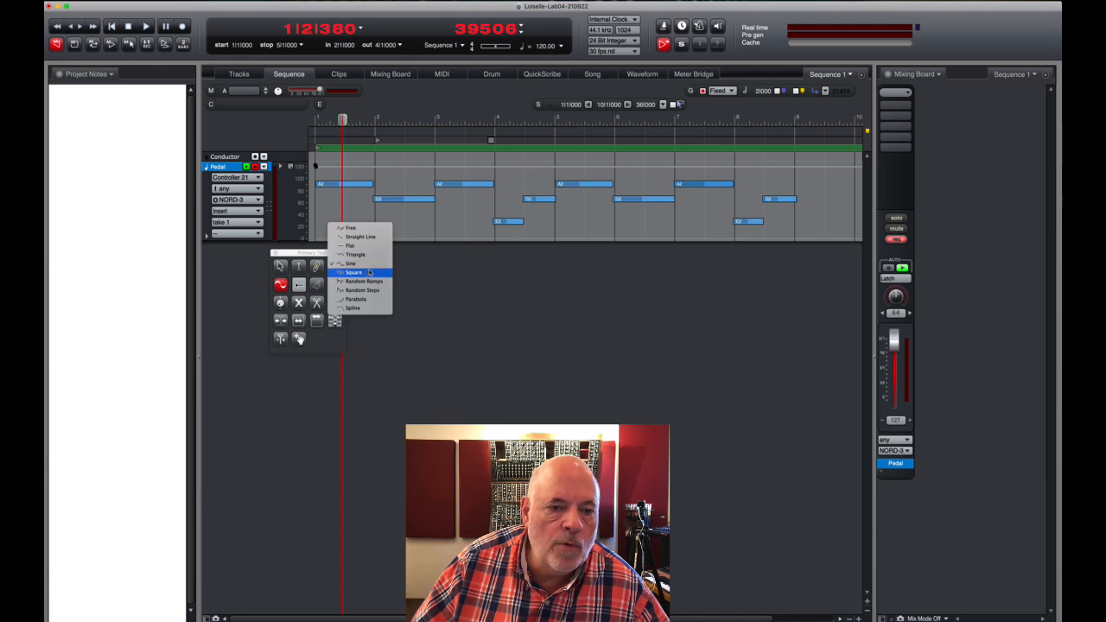
pyautogui.click(354, 273)
pyautogui.moveTo(316, 164)
pyautogui.mouseDown()
pyautogui.moveTo(418, 270)
pyautogui.moveTo(789, 325)
pyautogui.mouseUp()
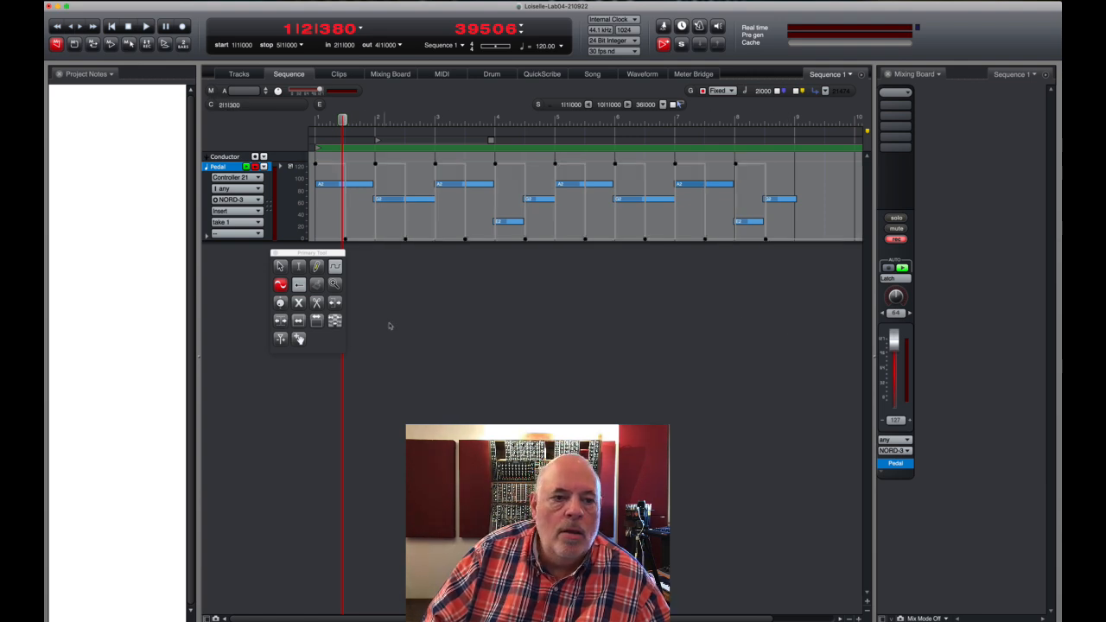
pyautogui.click(279, 267)
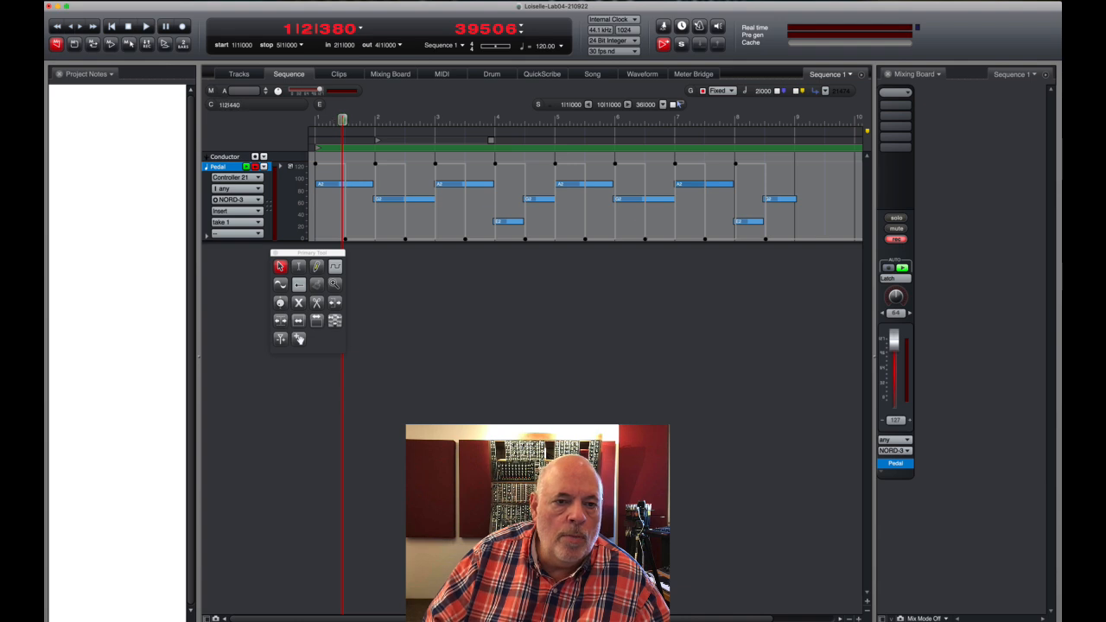
# Step: Play the sequence from the beginning to hear the full-range controller 21 square wave, and stop playback
pyautogui.press('Return')
pyautogui.press('space')
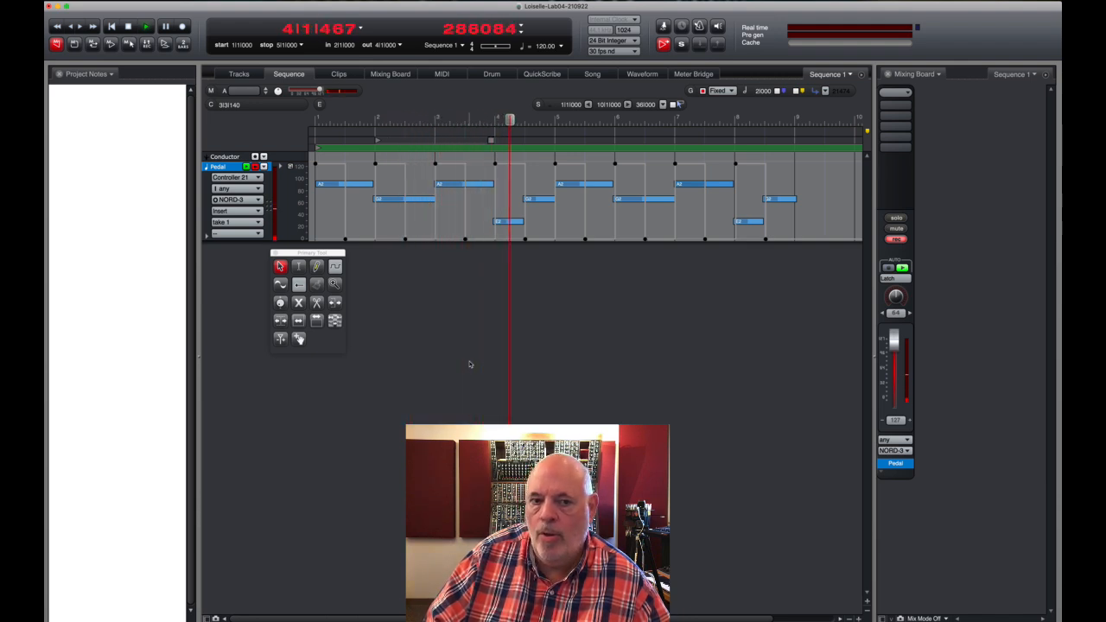
pyautogui.press('space')
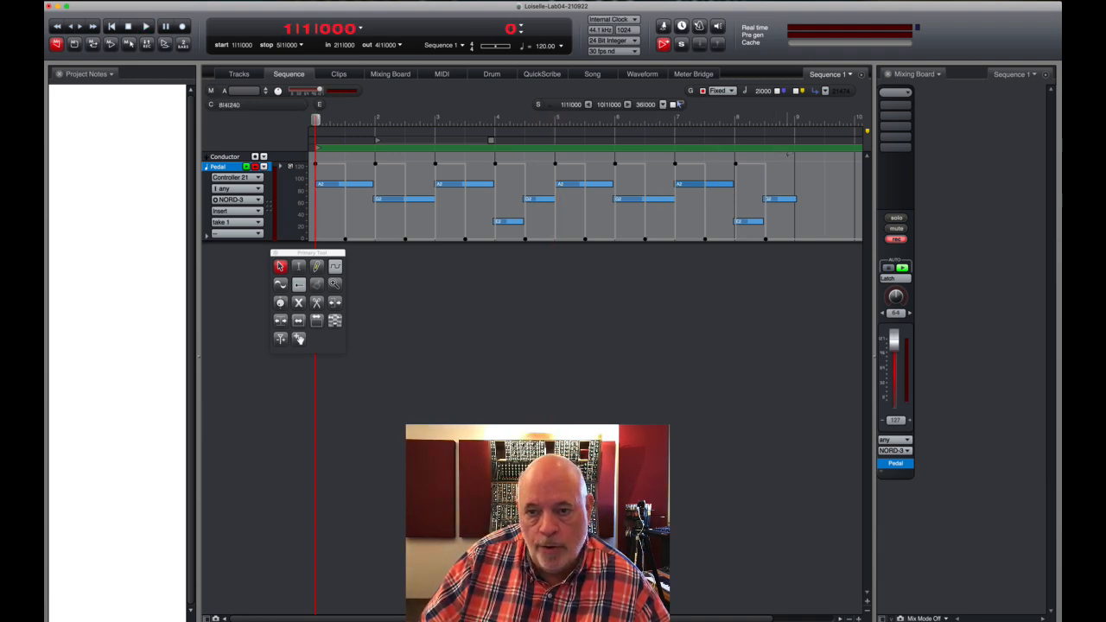
# Step: Switch the Pedal track display to Note and move the Primary Tool palette off the track area
pyautogui.moveTo(779, 164); pyautogui.dragTo(329, 170)
pyautogui.click(252, 179)
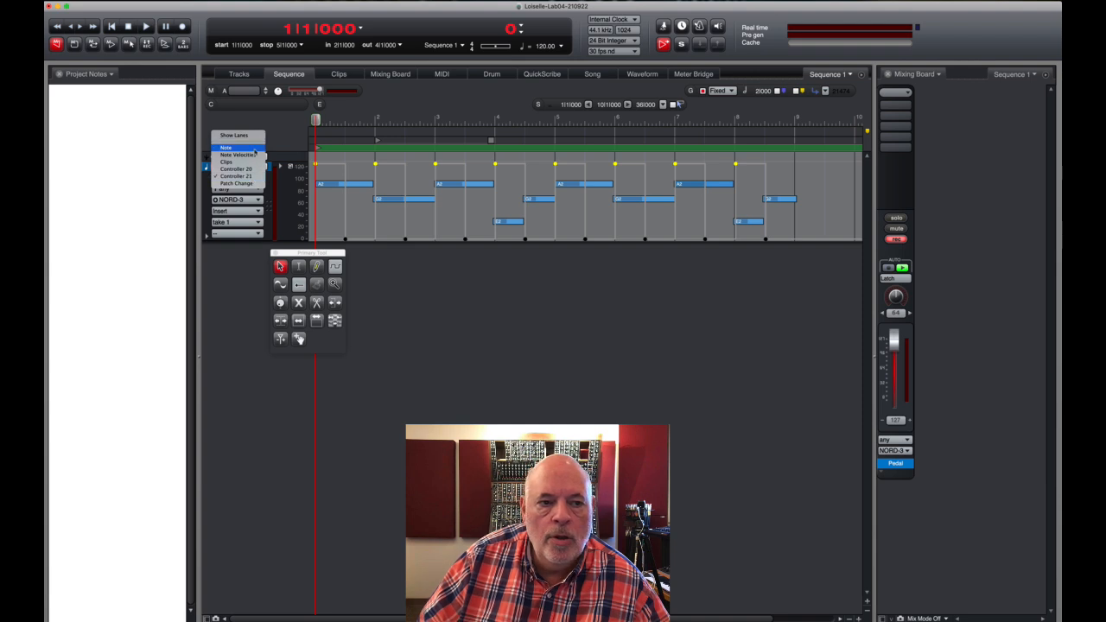
pyautogui.click(227, 147)
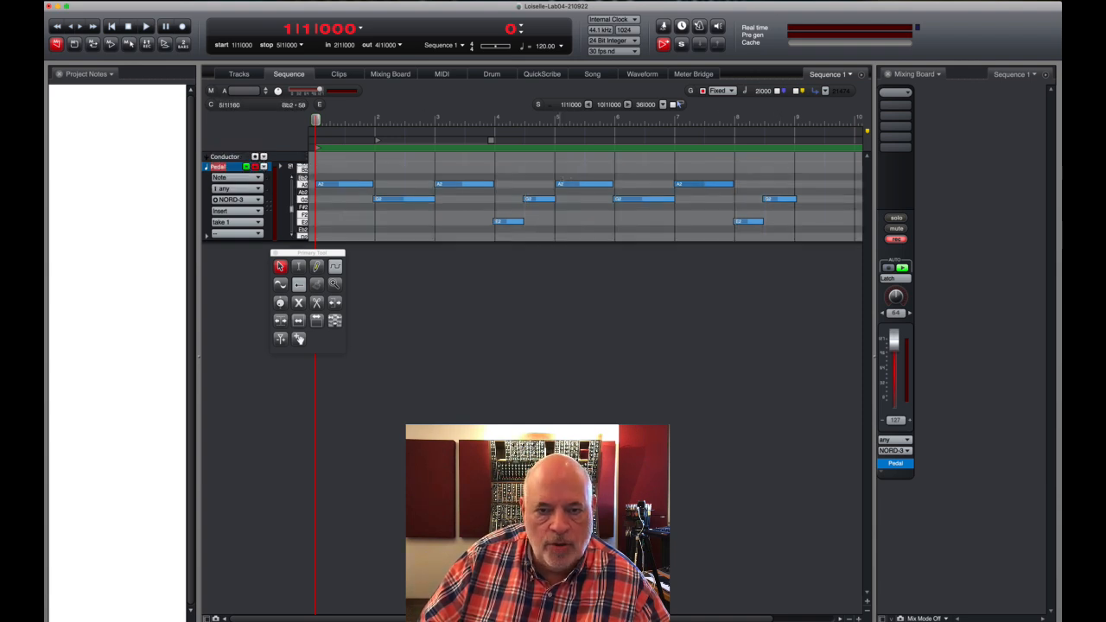
pyautogui.moveTo(332, 257); pyautogui.dragTo(170, 271)
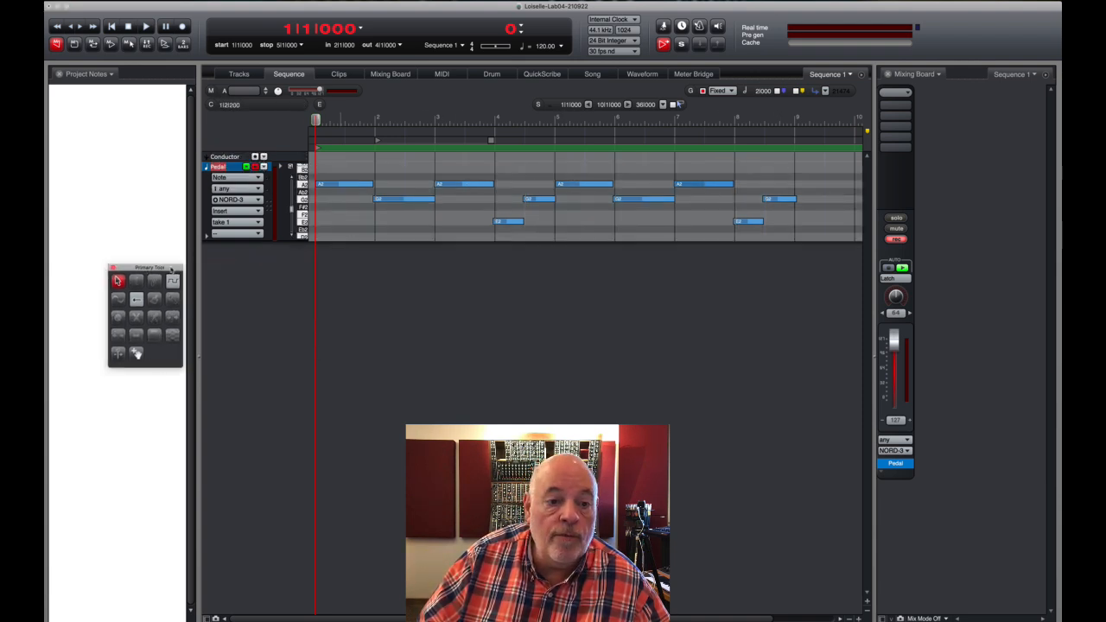
# Step: Set up Controller 20 and Controller 21 lanes beneath the Pedal track's notes, and collapse the lanes
pyautogui.click(207, 239)
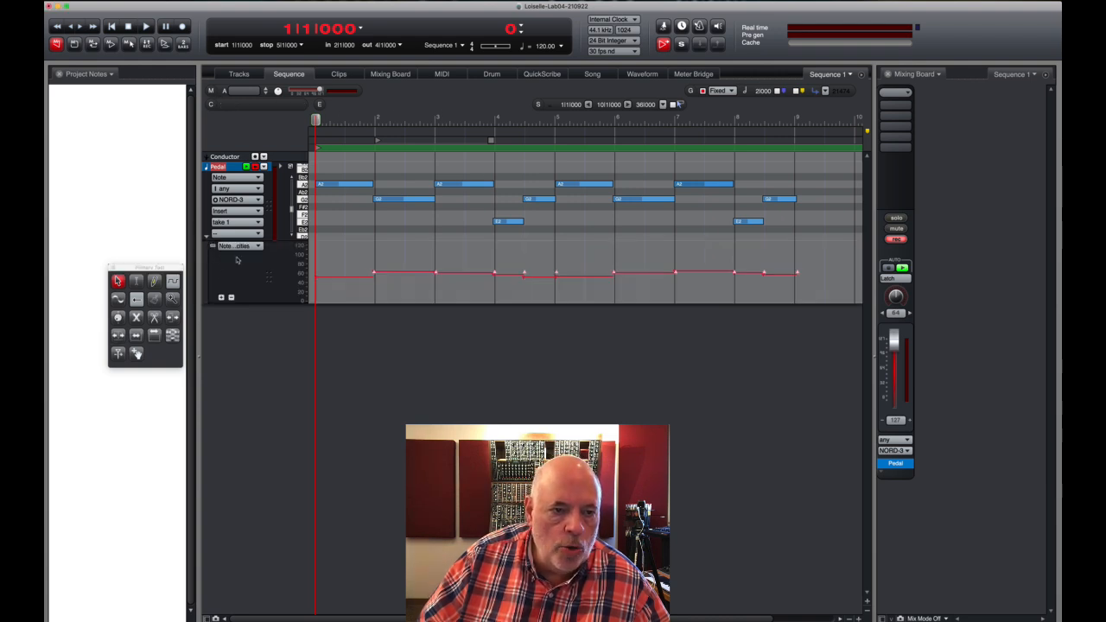
pyautogui.click(240, 247)
pyautogui.click(260, 251)
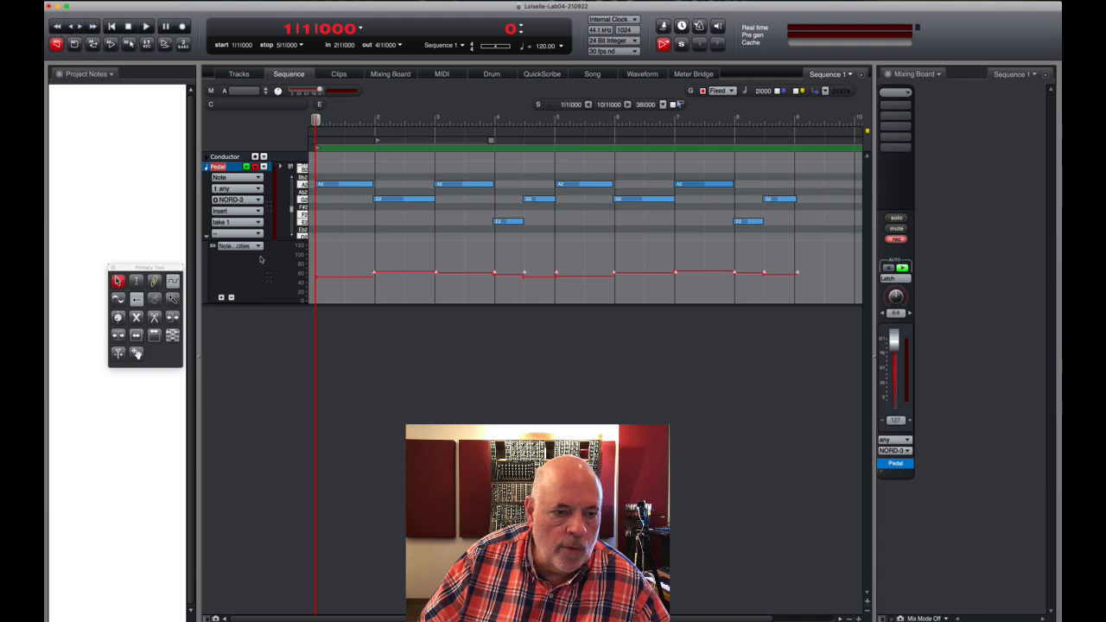
pyautogui.click(221, 299)
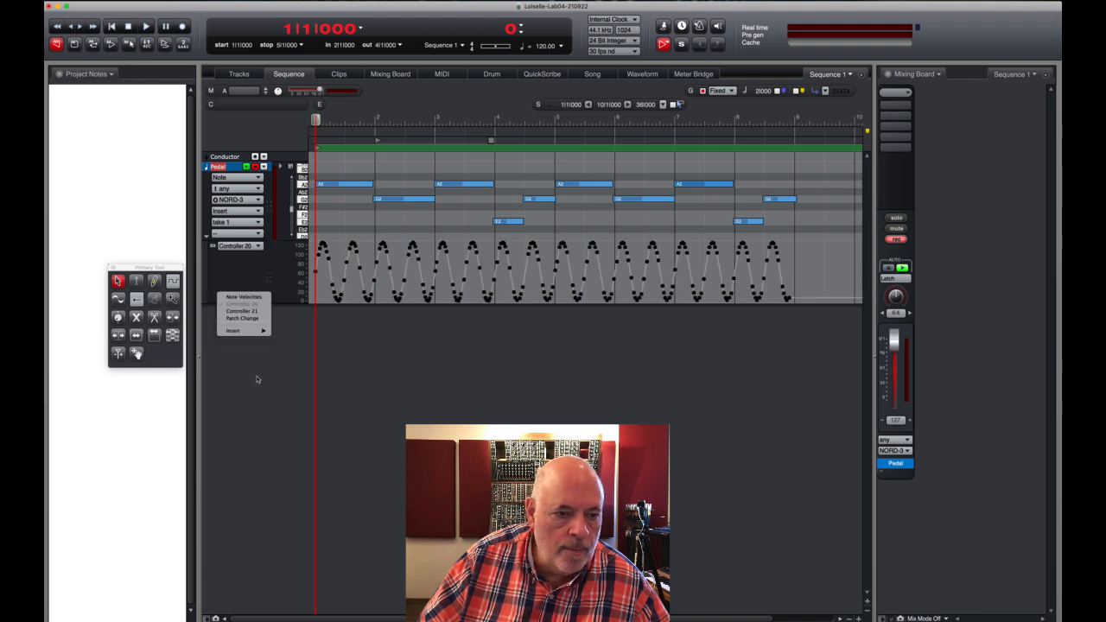
pyautogui.click(248, 312)
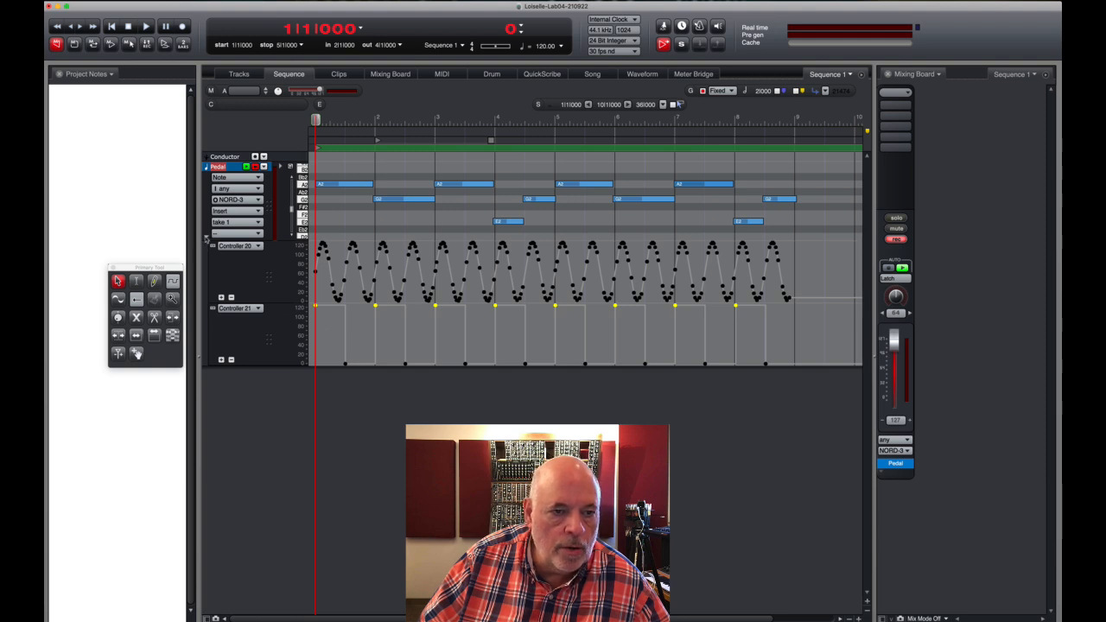
pyautogui.click(207, 238)
# Step: Display Controller 21 on the Pedal track and narrow its square wave, with high points at about 80 and low points at about 35
pyautogui.click(236, 178)
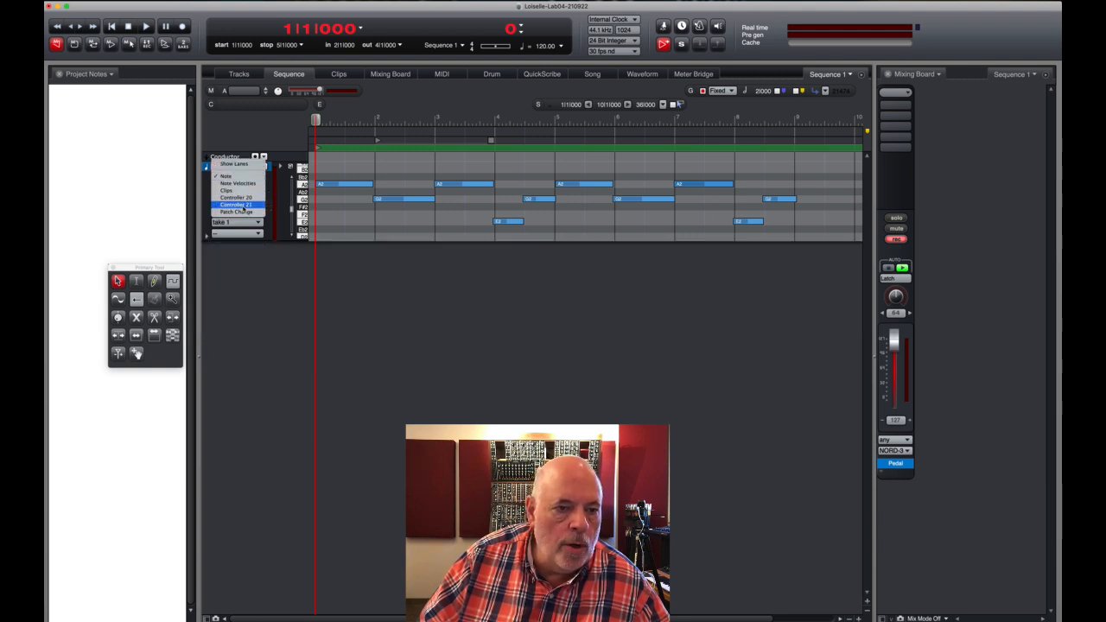
pyautogui.click(242, 206)
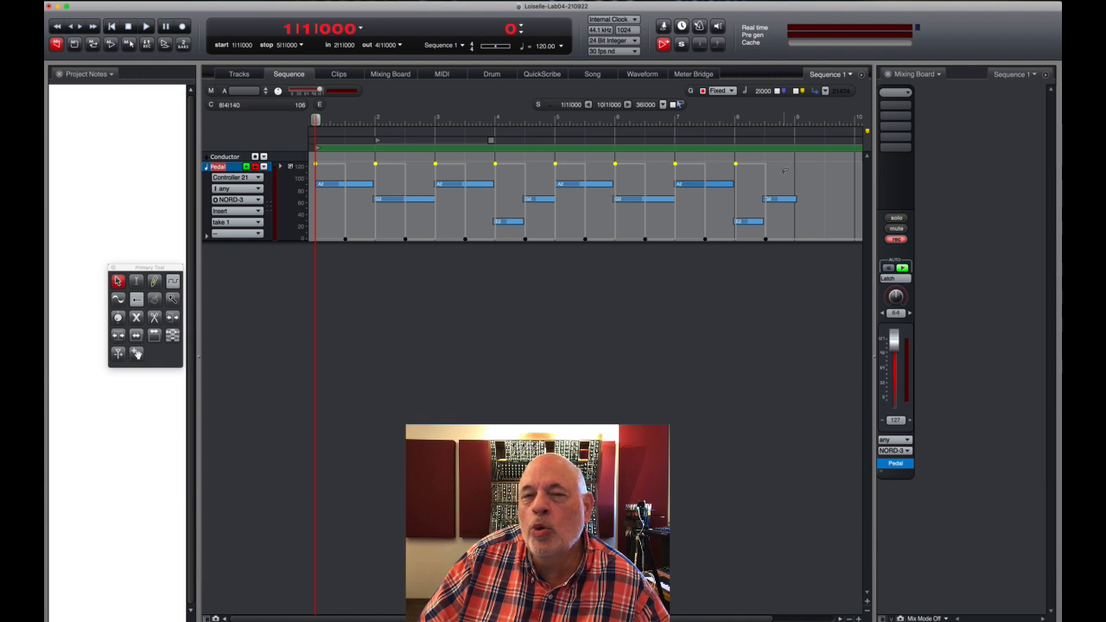
pyautogui.moveTo(785, 154); pyautogui.dragTo(316, 213)
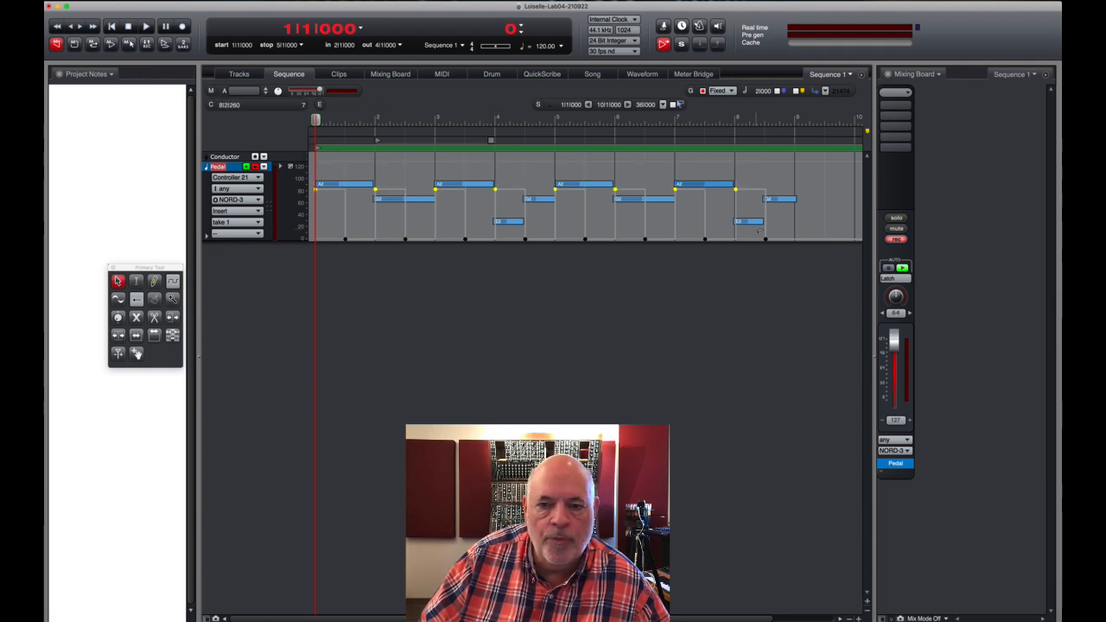
pyautogui.moveTo(801, 229); pyautogui.dragTo(316, 267)
pyautogui.moveTo(525, 238); pyautogui.dragTo(528, 220)
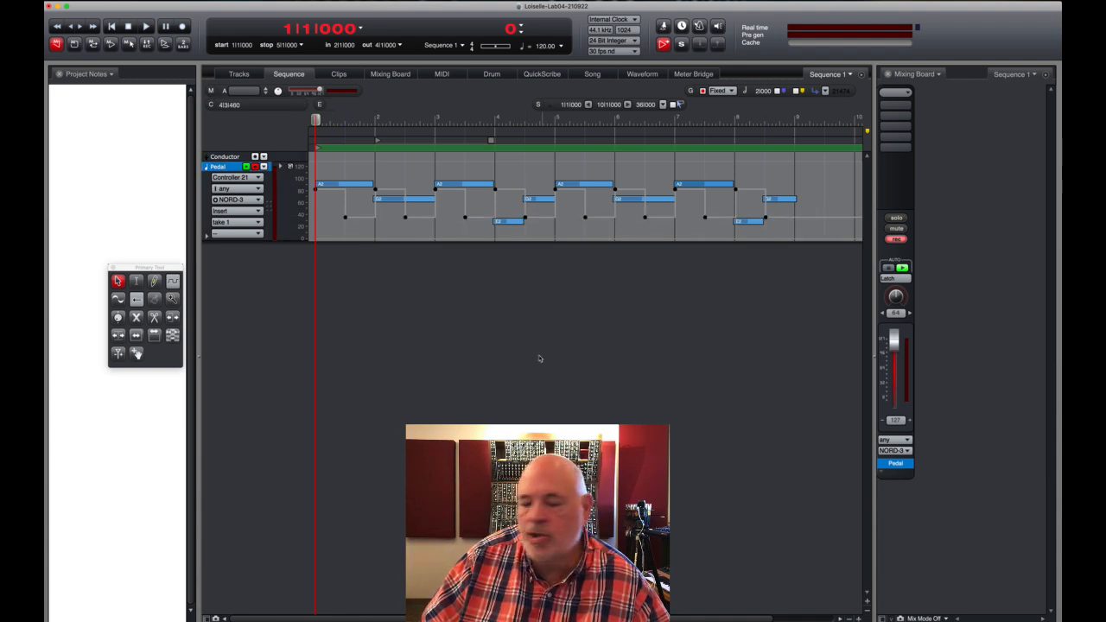
# Step: Play the sequence to hear the narrowed controller 21 wave, and return the Pedal track display to Note
pyautogui.press('space')
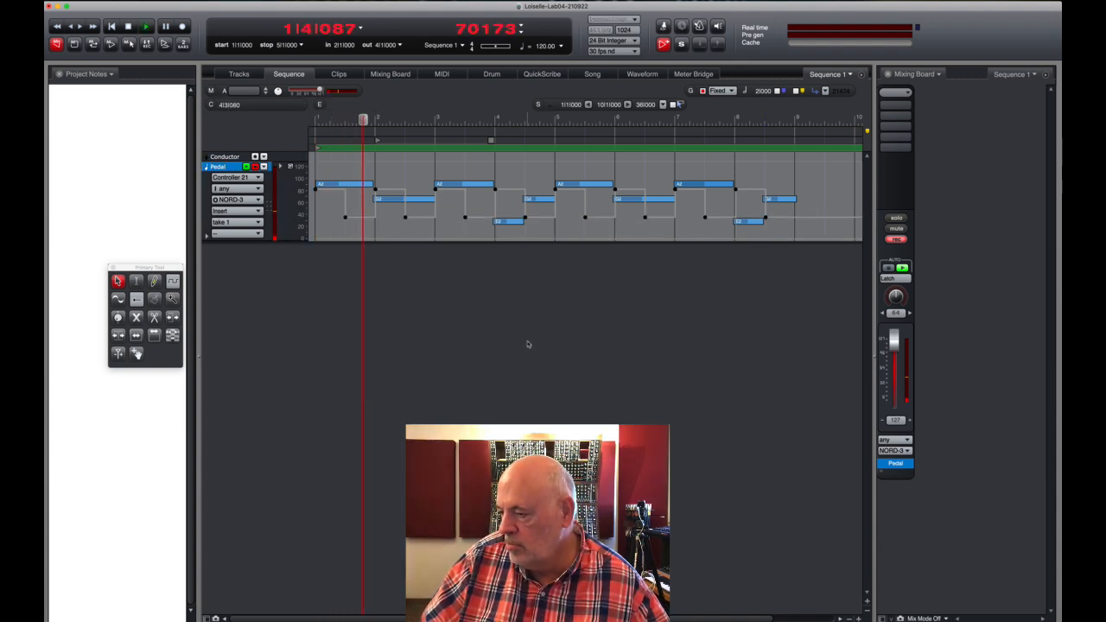
pyautogui.press('space')
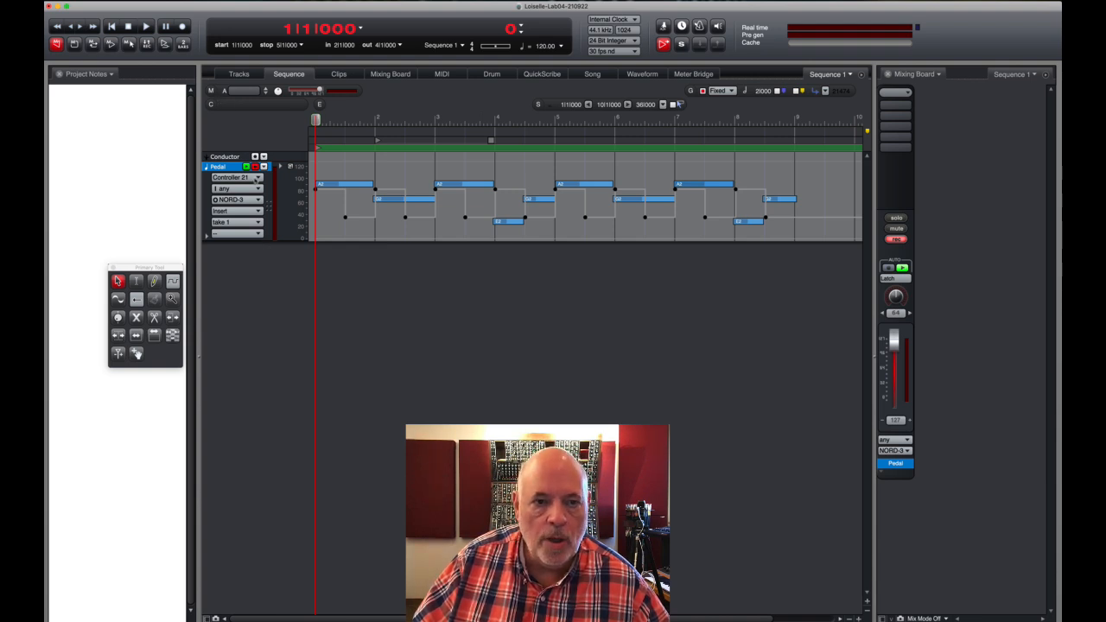
pyautogui.click(257, 177)
pyautogui.click(251, 185)
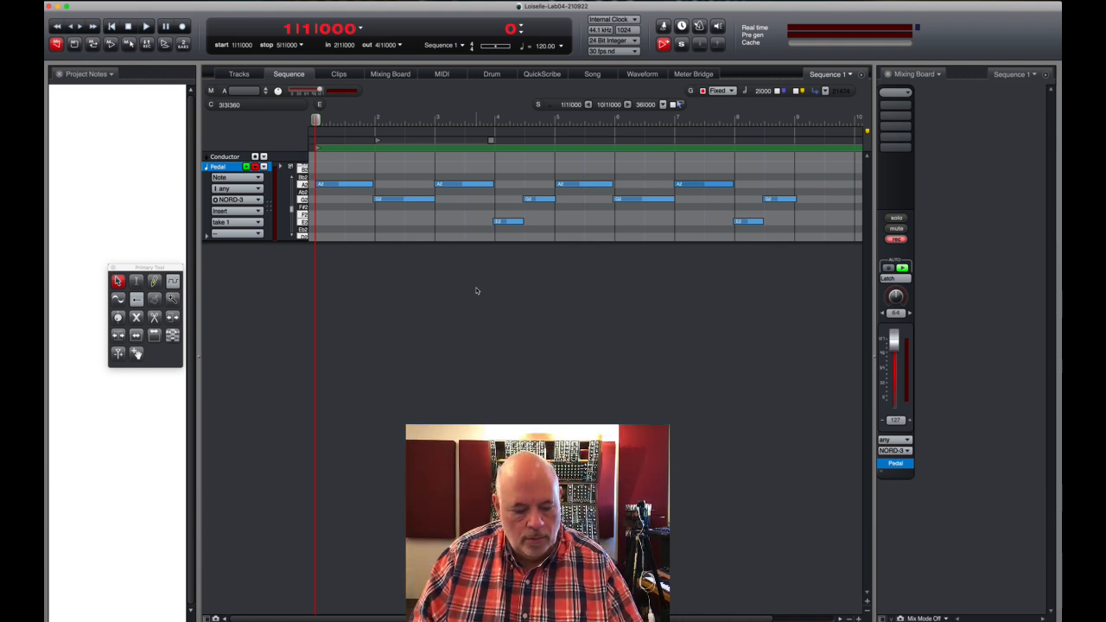
# Step: Add a new MIDI track below the Pedal track, increasing its height and coloring it green
pyautogui.press('shift+super+m')
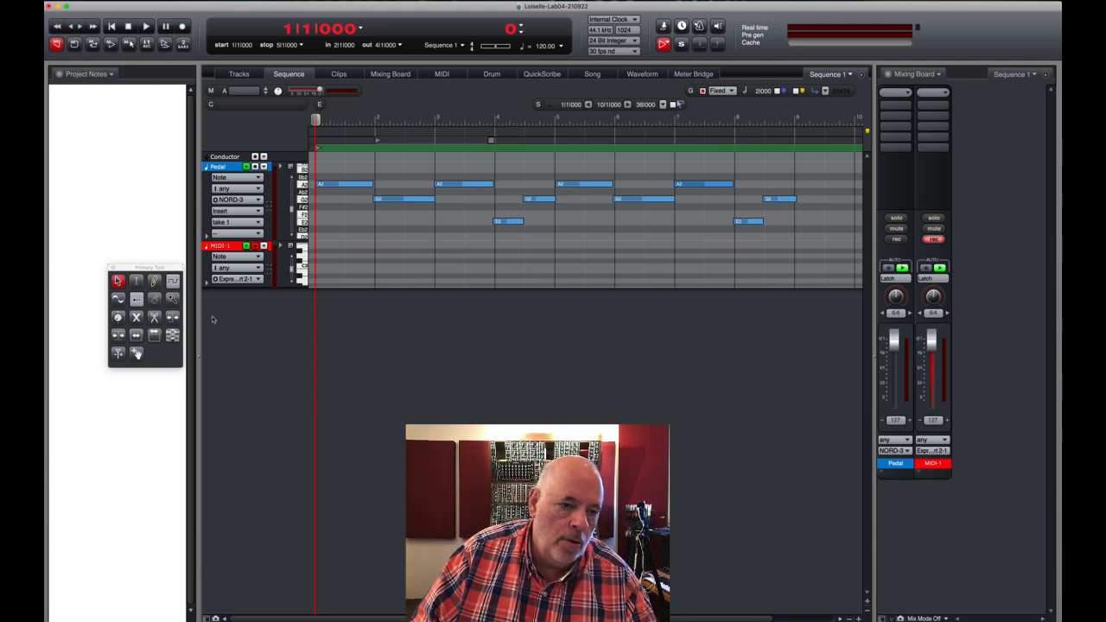
pyautogui.moveTo(233, 288); pyautogui.dragTo(234, 324)
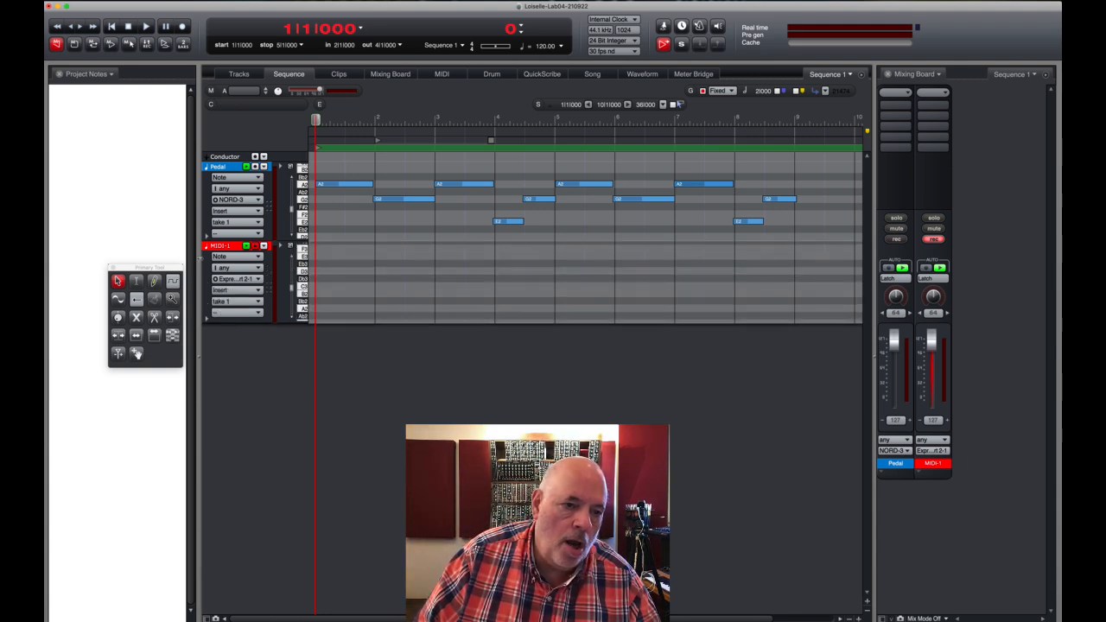
pyautogui.click(208, 248)
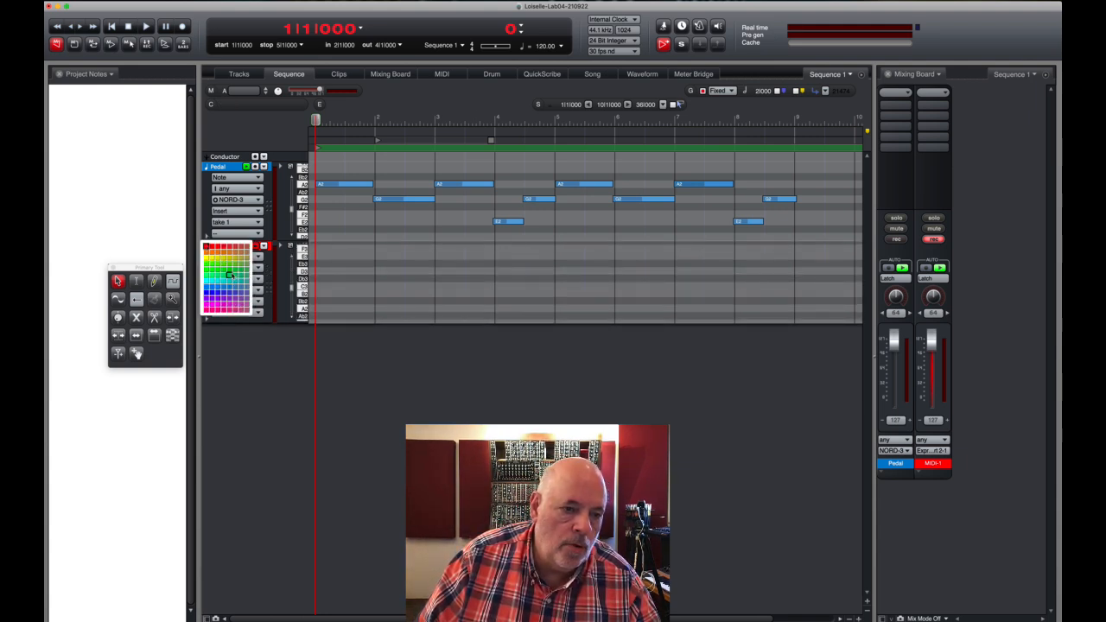
pyautogui.click(232, 275)
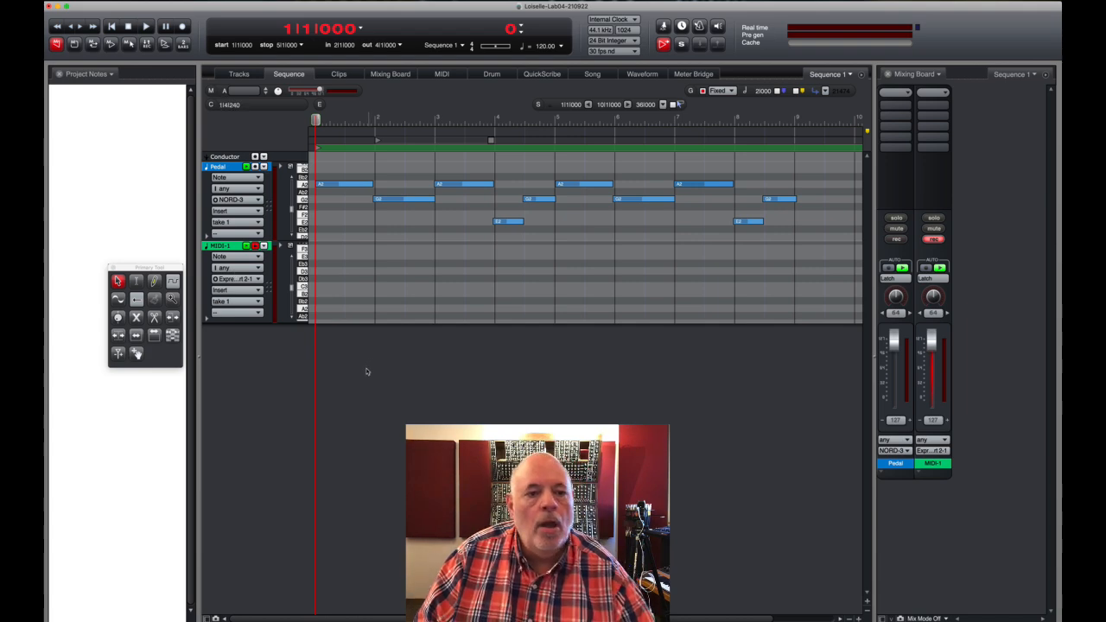
# Step: Rename the new green MIDI track as Arp
pyautogui.doubleClick(223, 249)
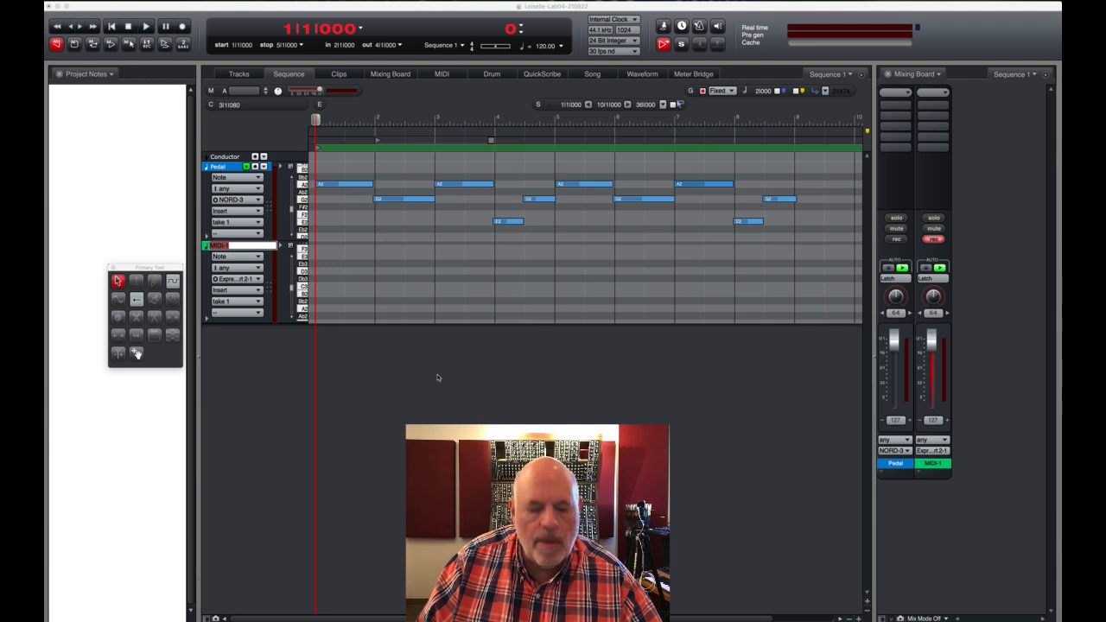
pyautogui.write('Arp')
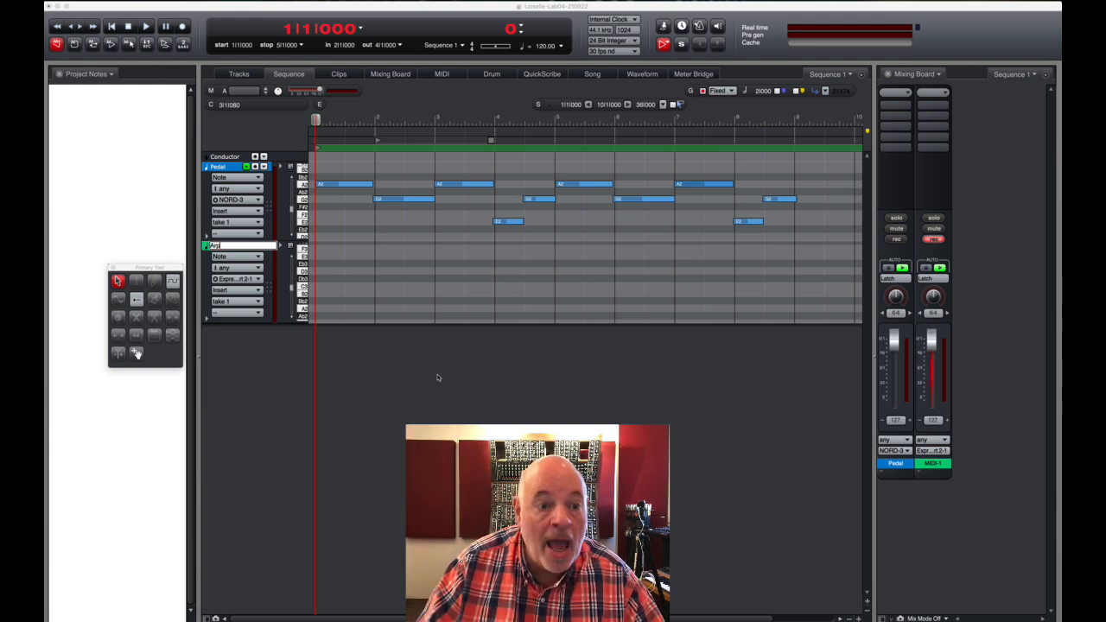
pyautogui.press('Return')
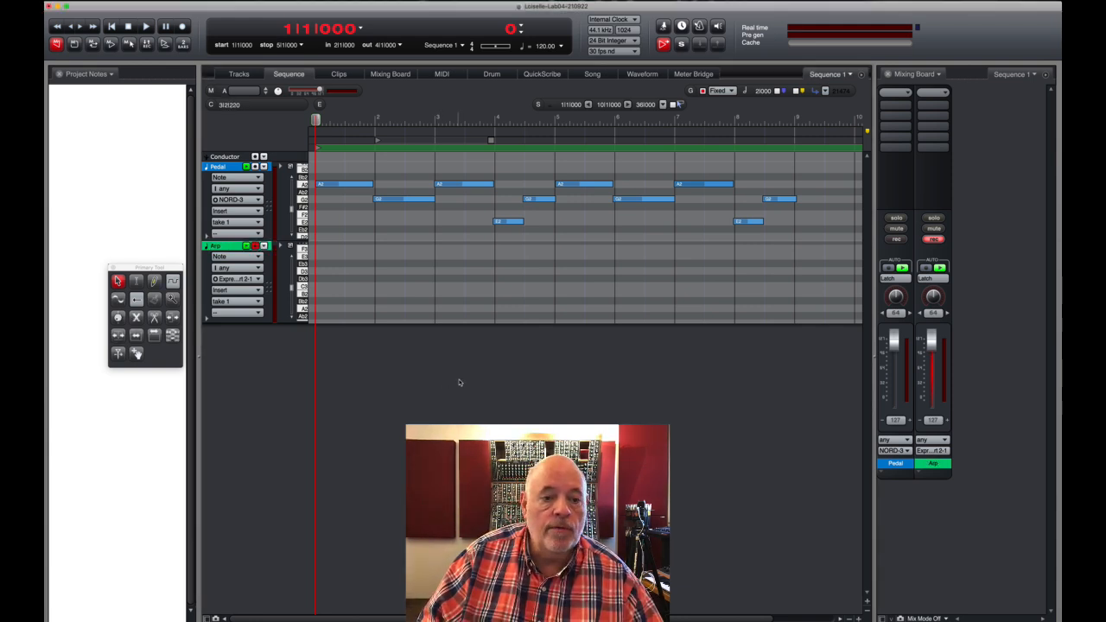
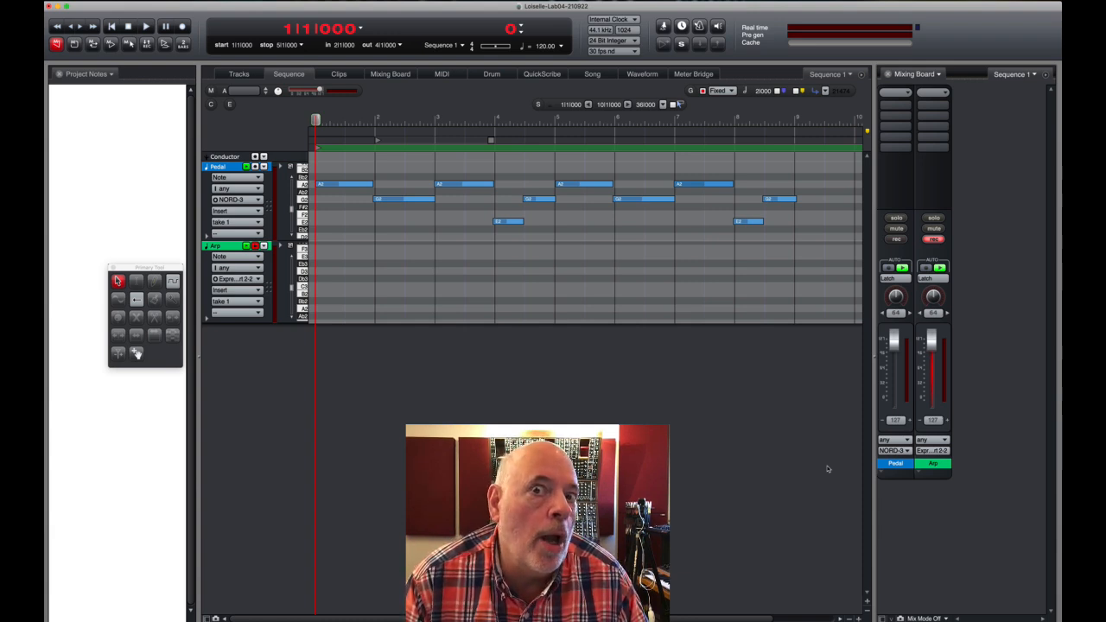
# Step: Assign the Arp track's output to Minilogue-1
pyautogui.click(931, 450)
pyautogui.moveTo(989, 380)
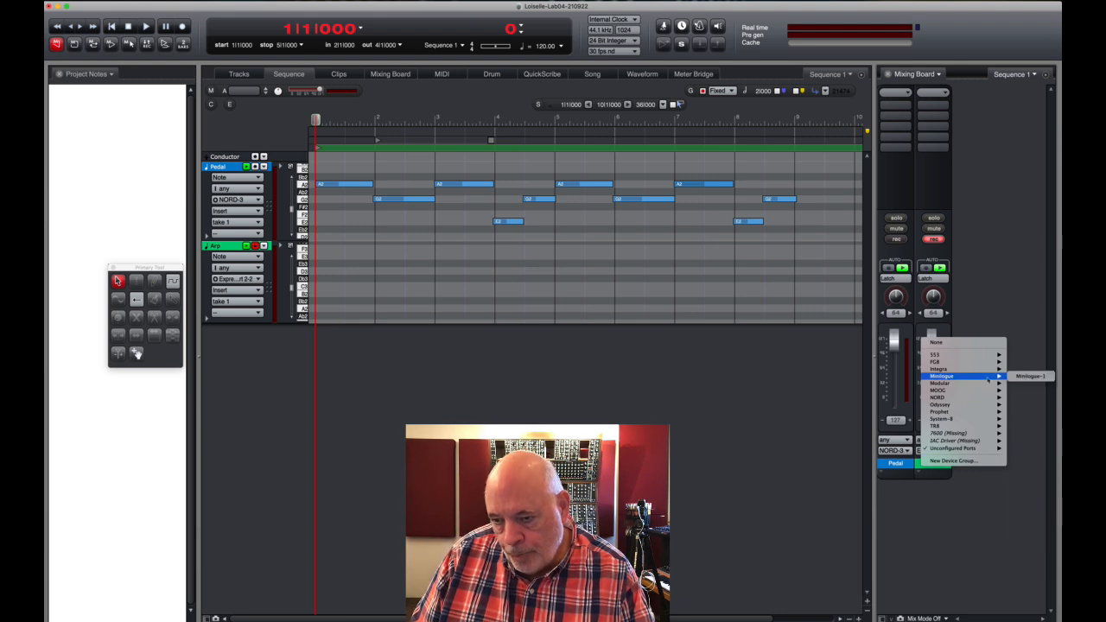
pyautogui.click(1029, 375)
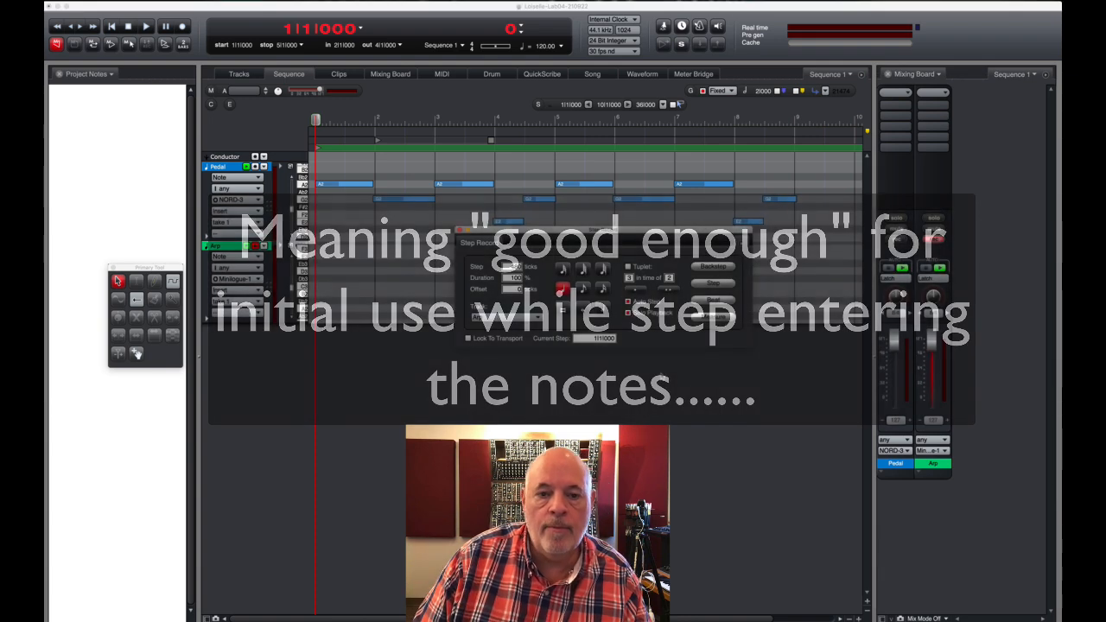
# Step: Step-record a two-bar arpeggio on the Arp track in sixteenth-note steps, starting at measure 1
pyautogui.click(508, 318)
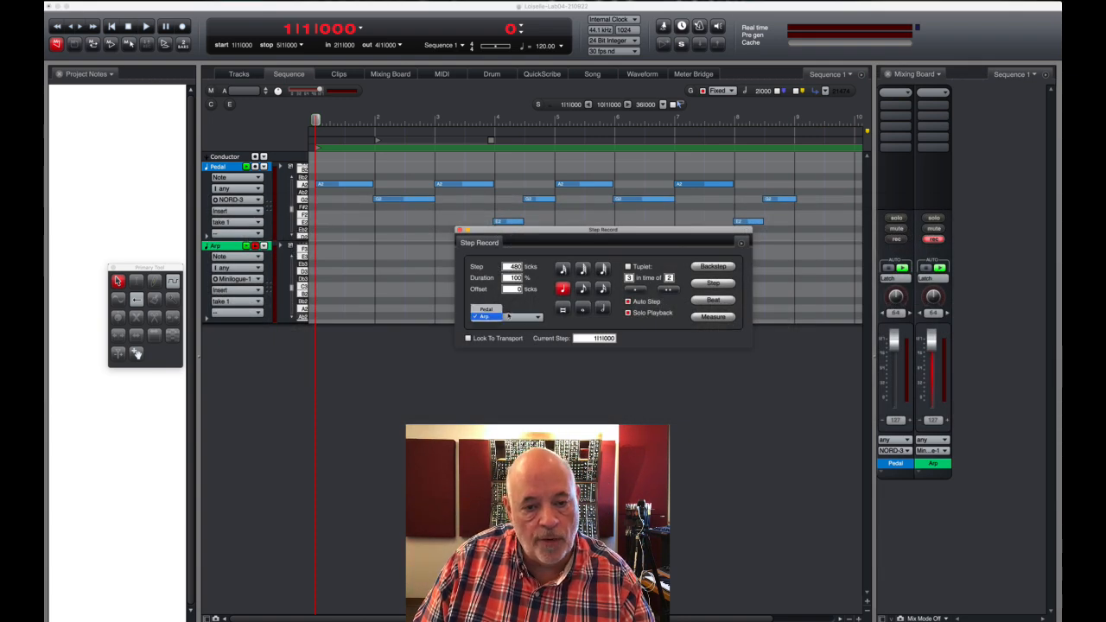
pyautogui.click(612, 291)
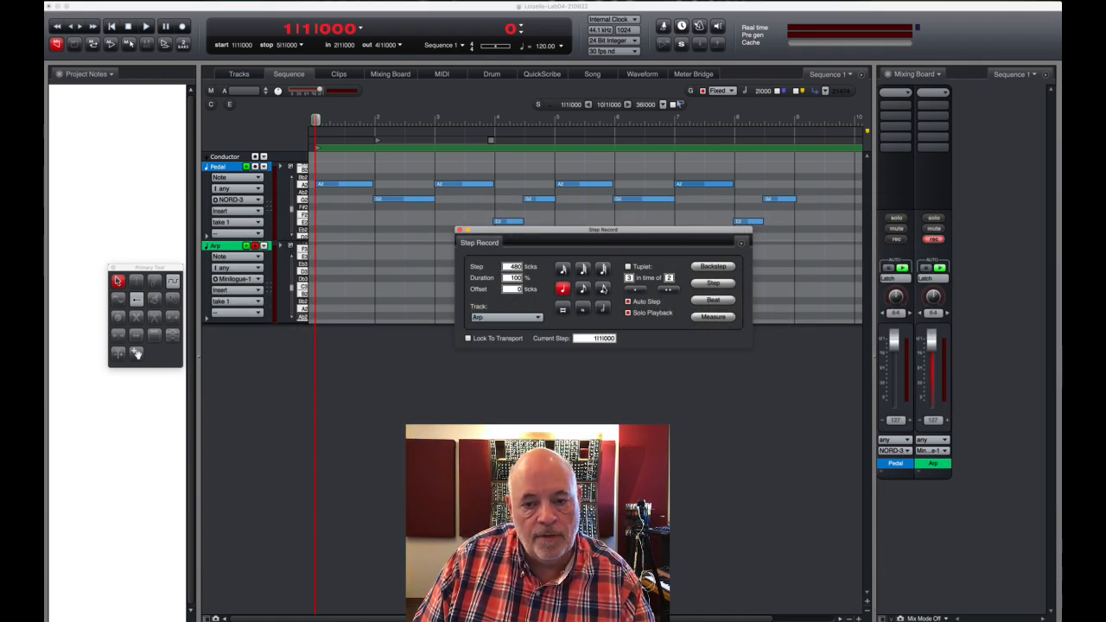
pyautogui.click(603, 289)
pyautogui.moveTo(640, 231); pyautogui.dragTo(631, 257)
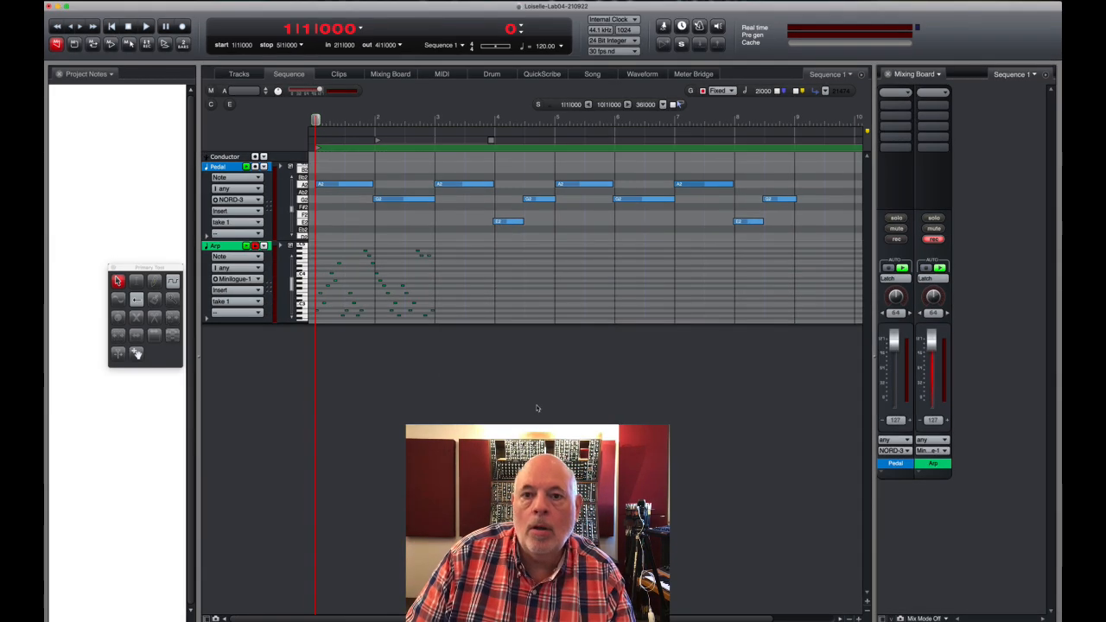
pyautogui.click(539, 408)
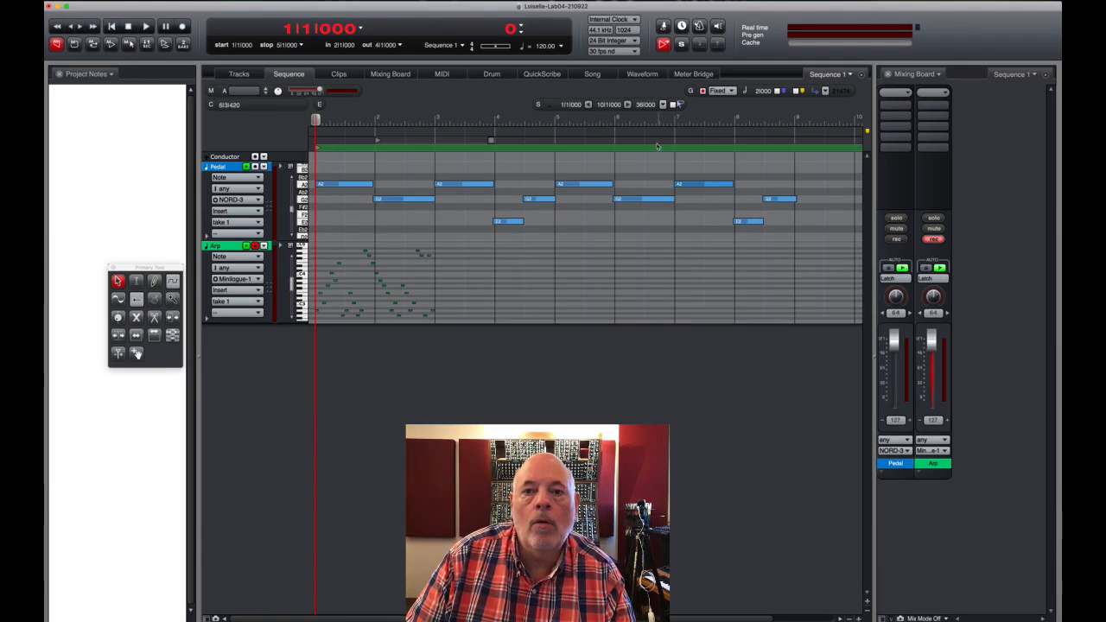
# Step: Mute the Pedal track and play the Arp part on its own
pyautogui.click(246, 165)
pyautogui.press('space')
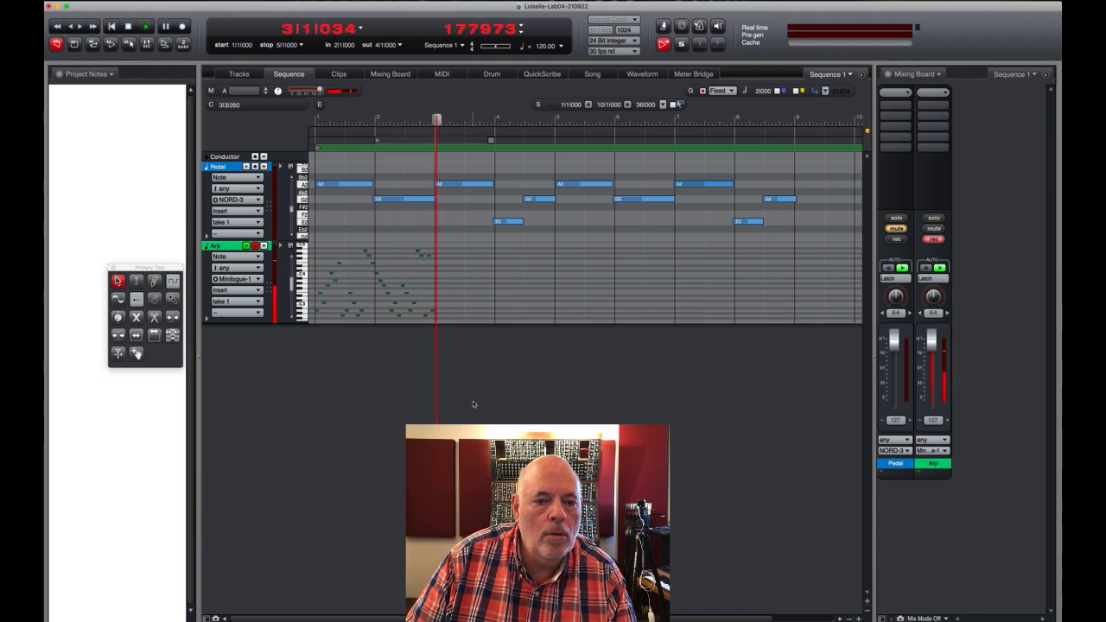
pyautogui.press('space')
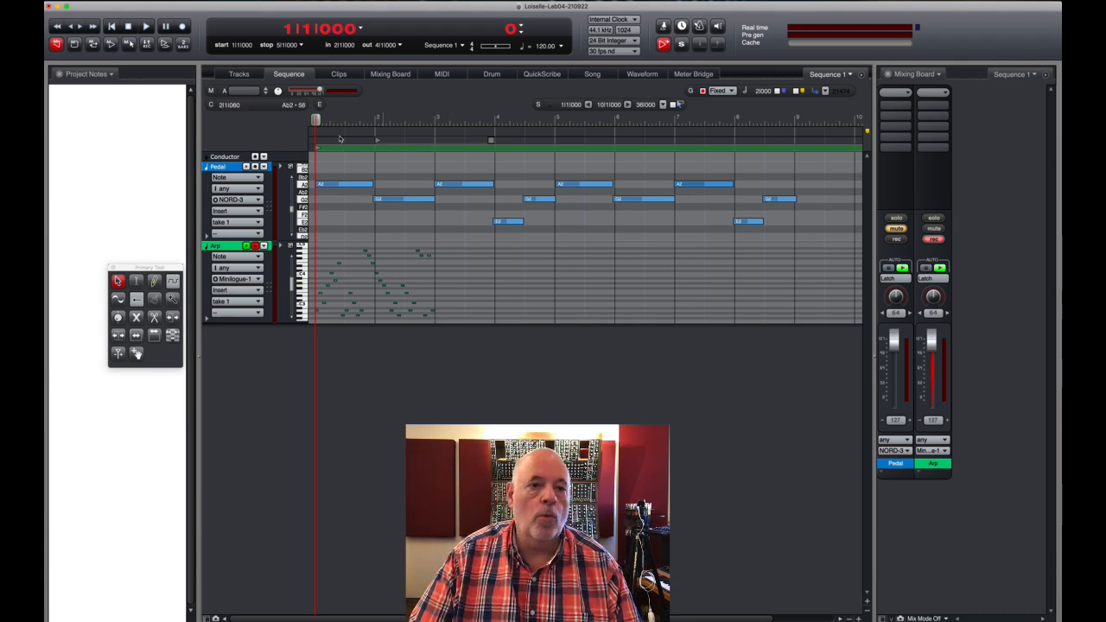
# Step: Duplicate the two-bar Arp phrase in the tracks overview to fill eight measures, and play it back in the sequence view
pyautogui.click(240, 74)
pyautogui.moveTo(555, 157); pyautogui.dragTo(521, 157)
pyautogui.moveTo(523, 157); pyautogui.dragTo(616, 162)
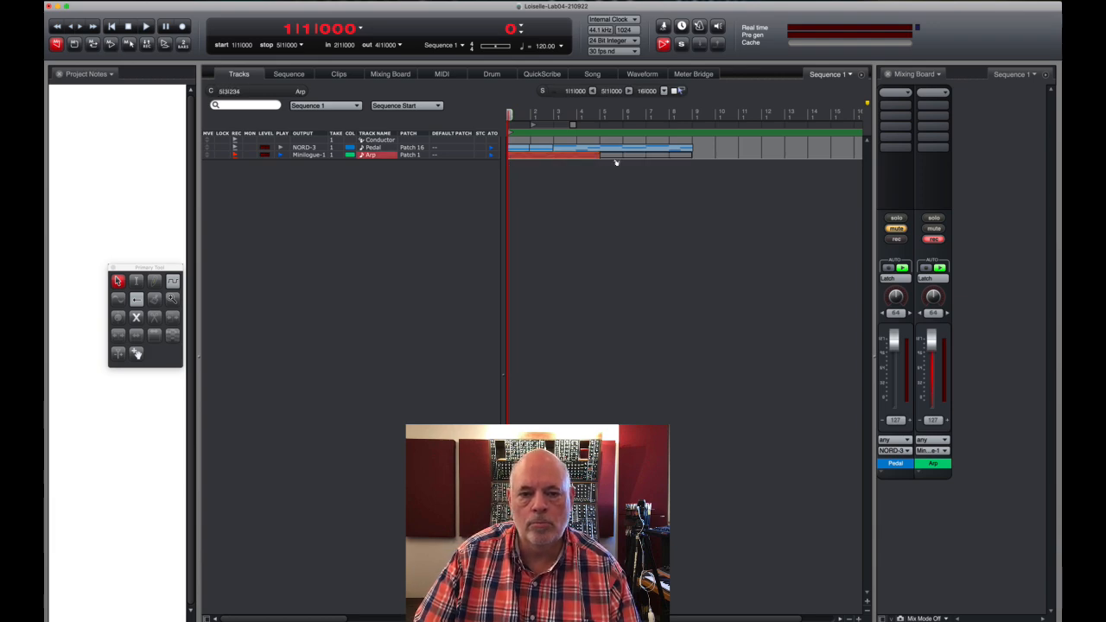
pyautogui.click(288, 74)
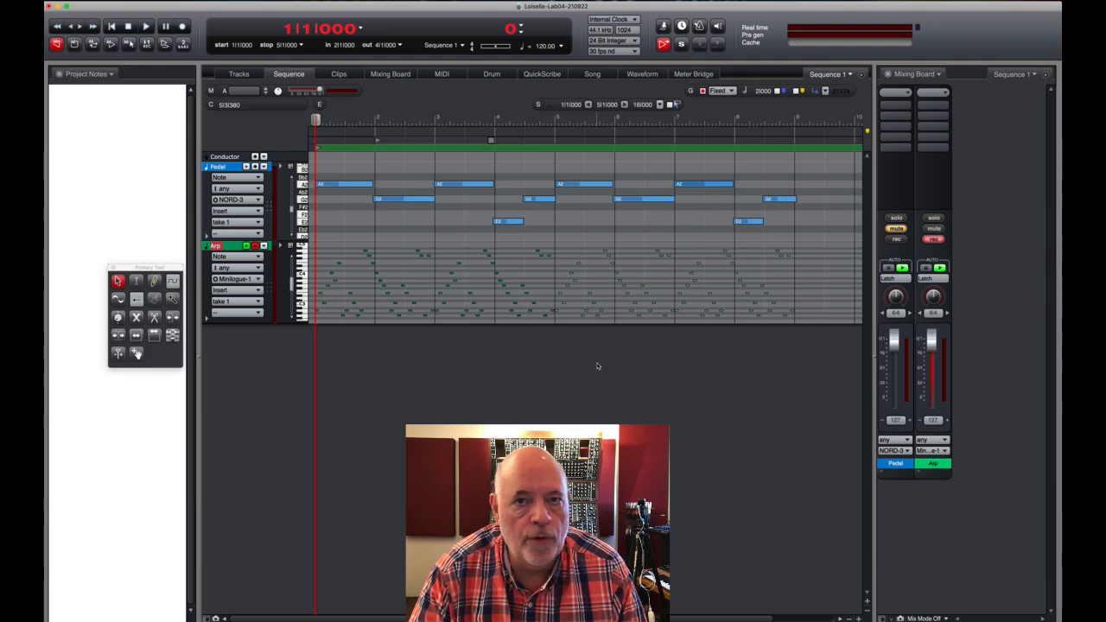
pyautogui.click(596, 366)
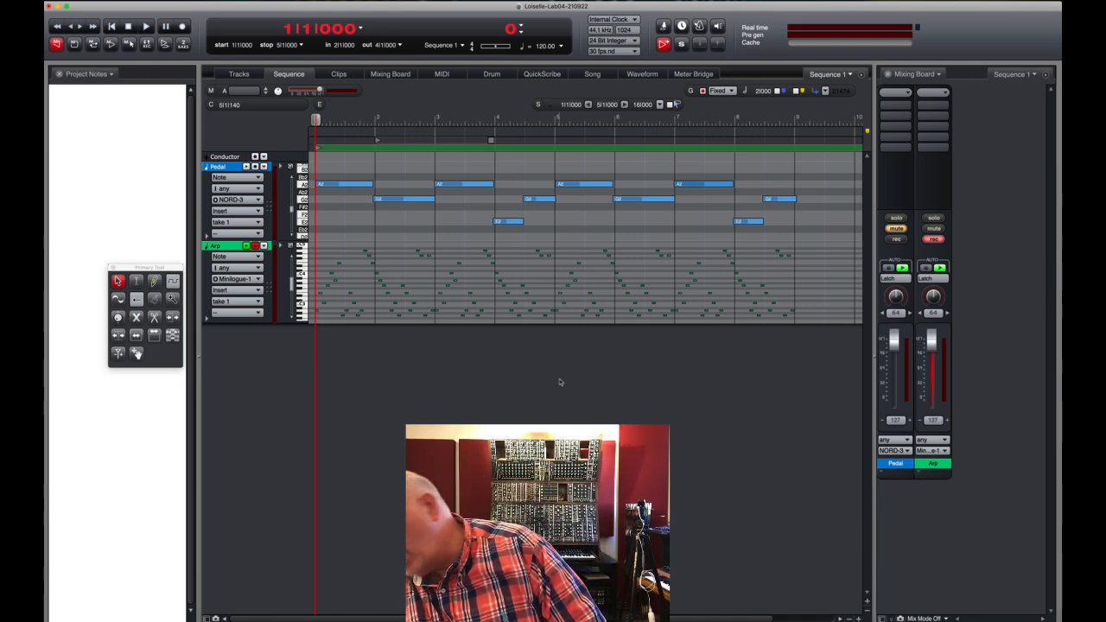
pyautogui.press('space')
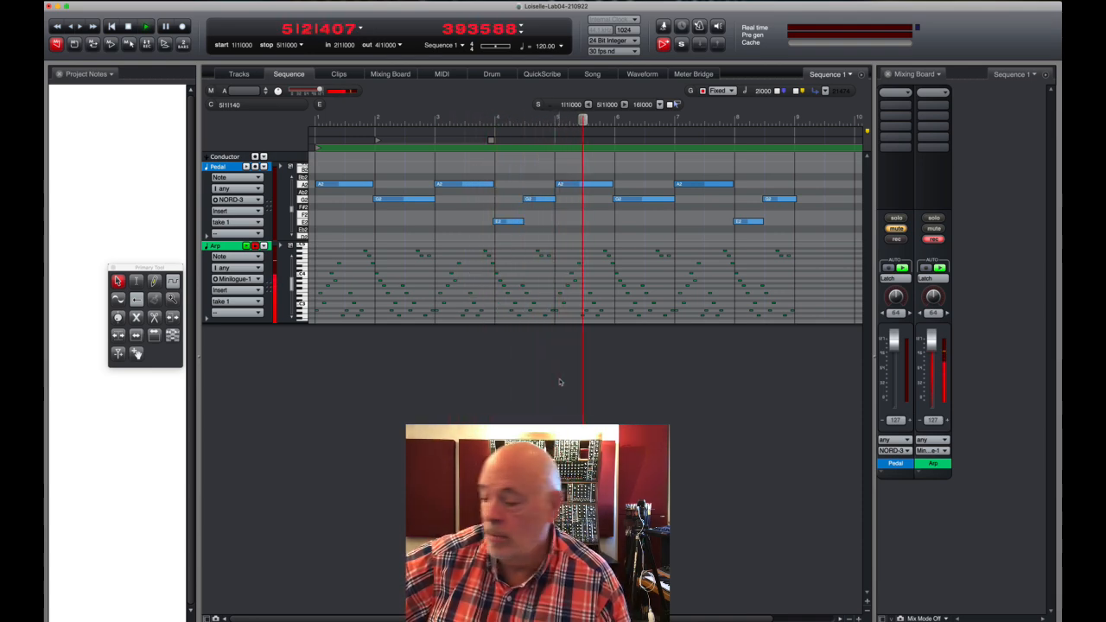
pyautogui.press('space')
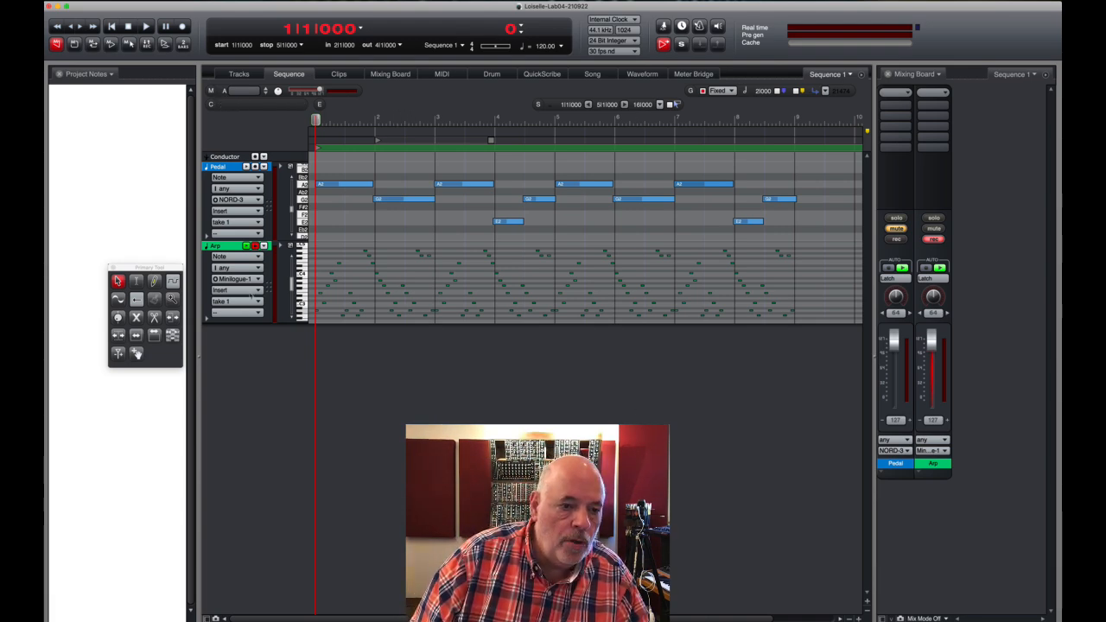
# Step: Insert a patch change set to Patch 4 at the start of the Arp track, and set the edit grid to 1|000
pyautogui.click(252, 292)
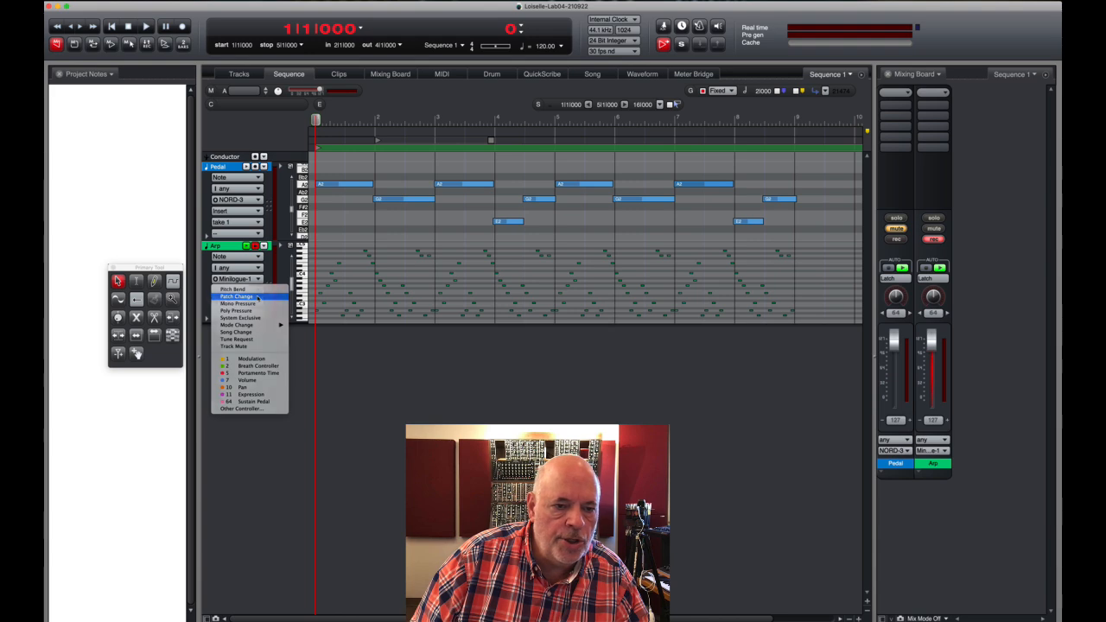
pyautogui.click(257, 297)
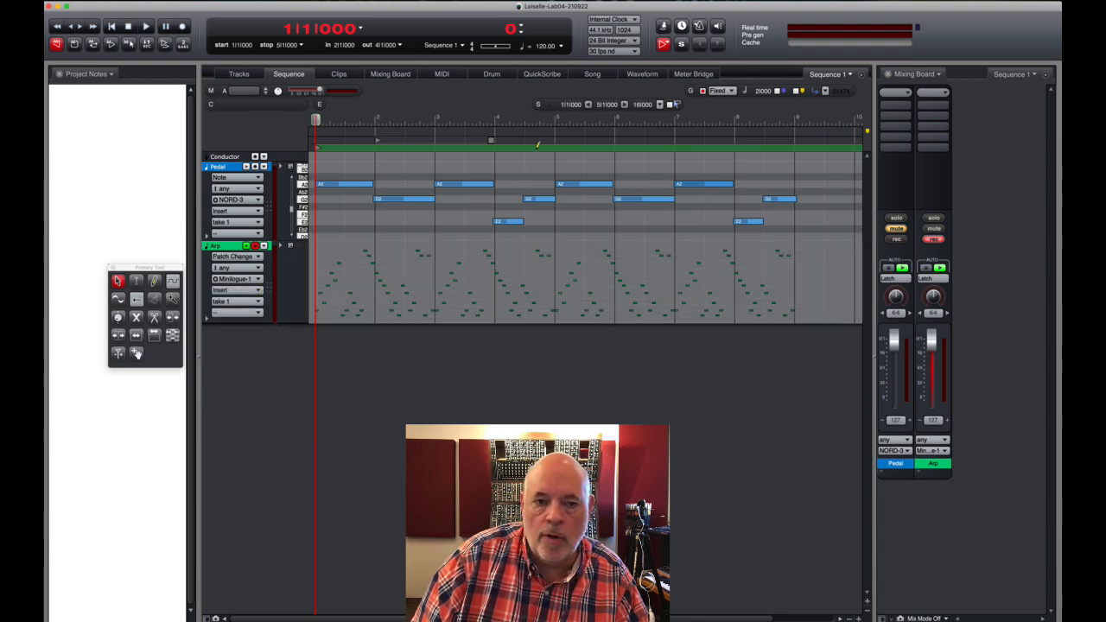
pyautogui.click(315, 274)
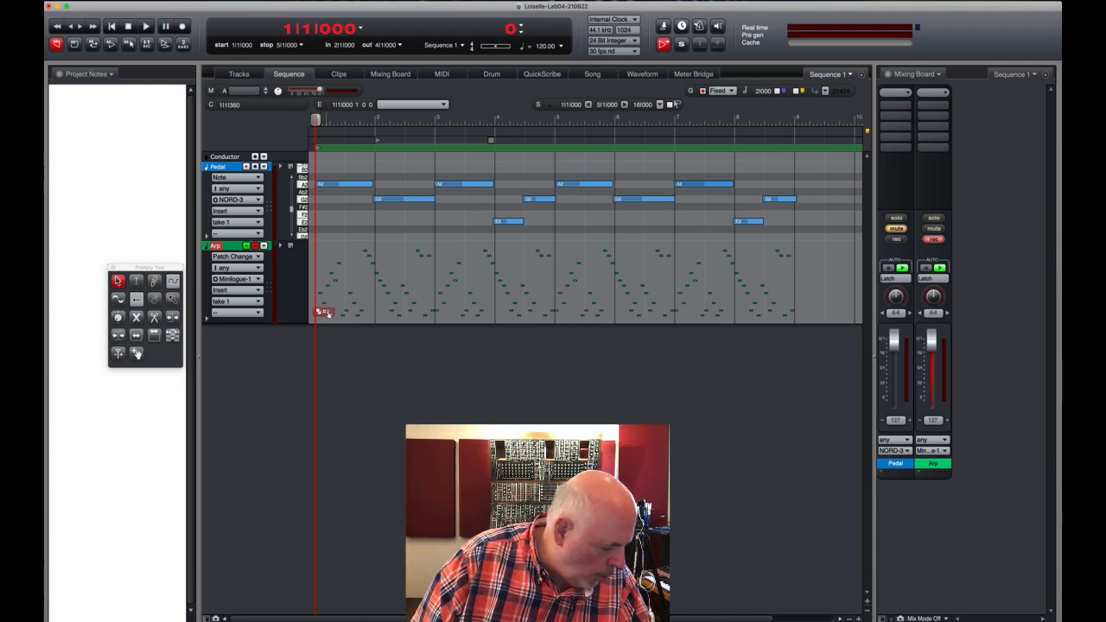
pyautogui.click(321, 312)
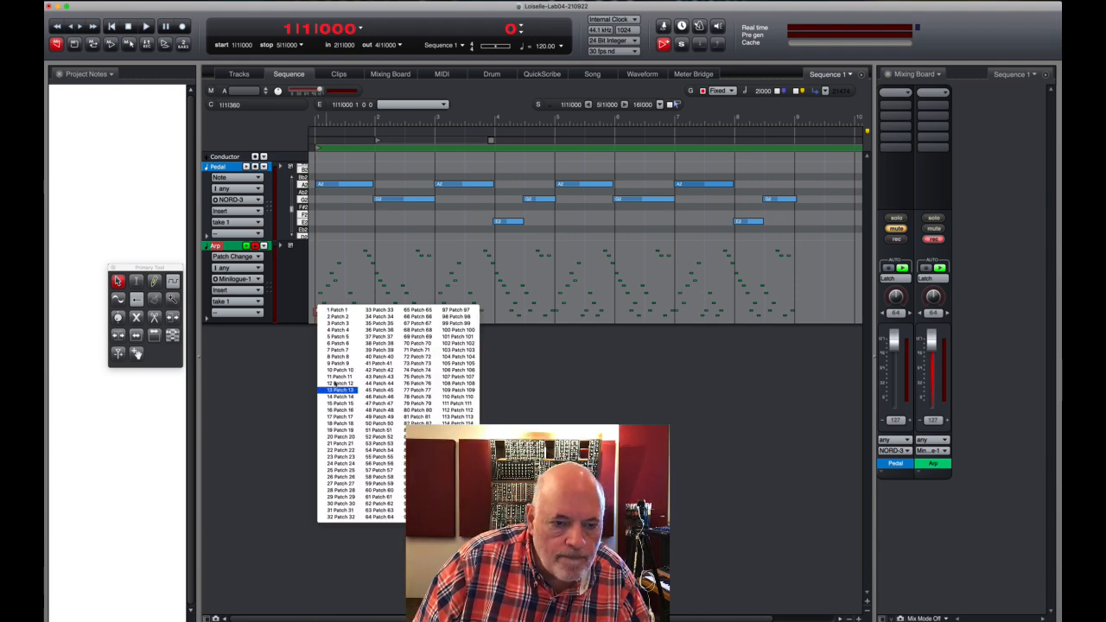
pyautogui.click(338, 330)
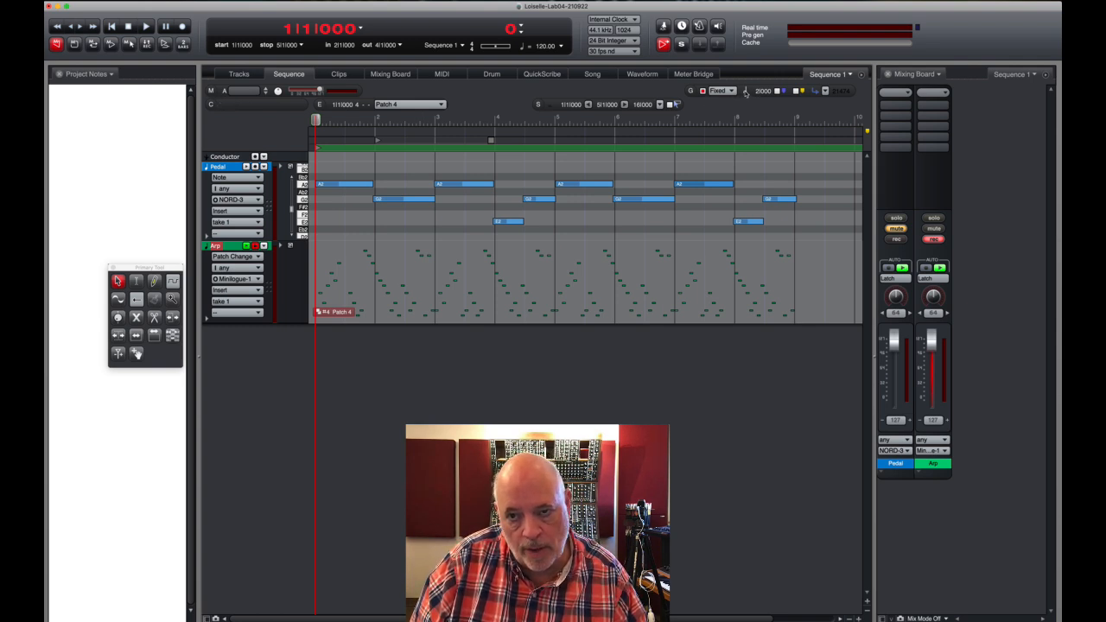
pyautogui.click(744, 93)
pyautogui.click(746, 85)
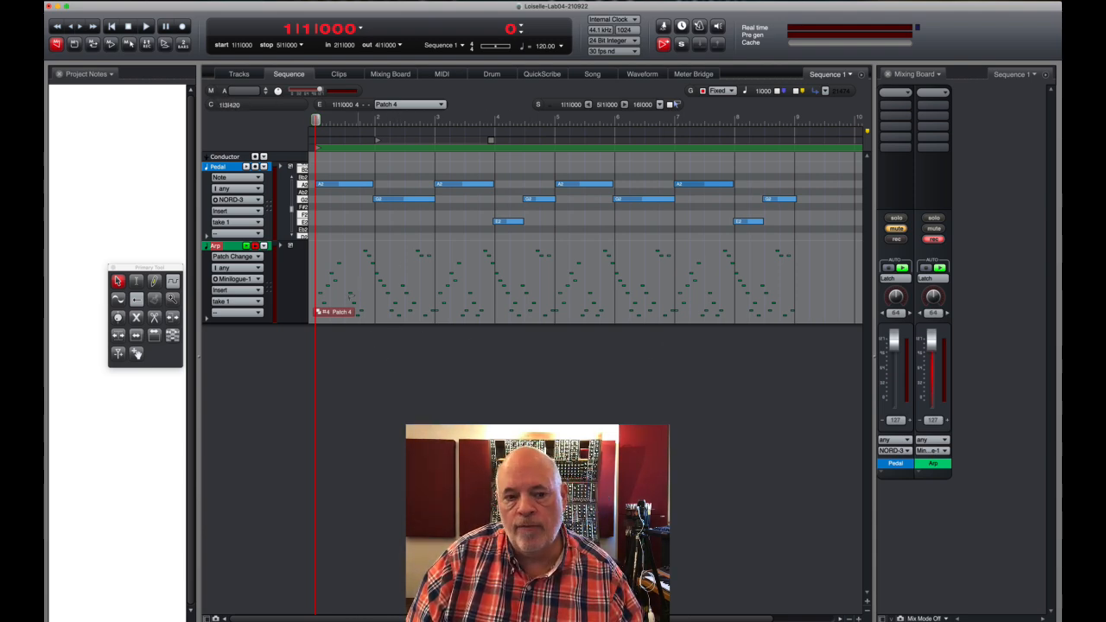
# Step: Switch the Arp track's patch change to Patch 5 and set it back to Patch 4
pyautogui.click(337, 314)
pyautogui.click(442, 362)
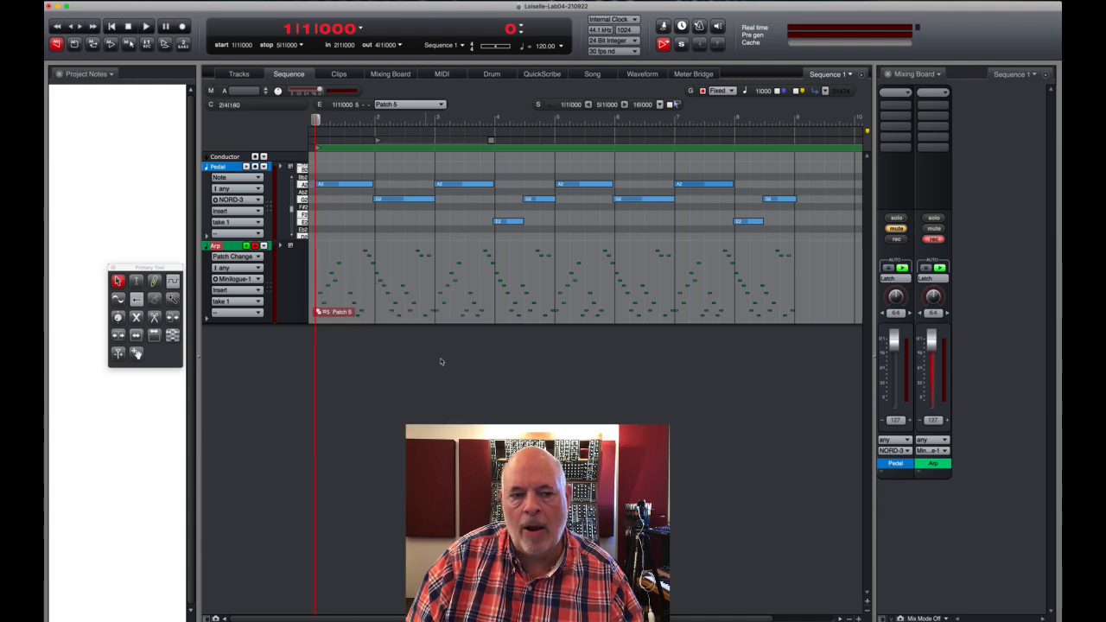
pyautogui.click(341, 312)
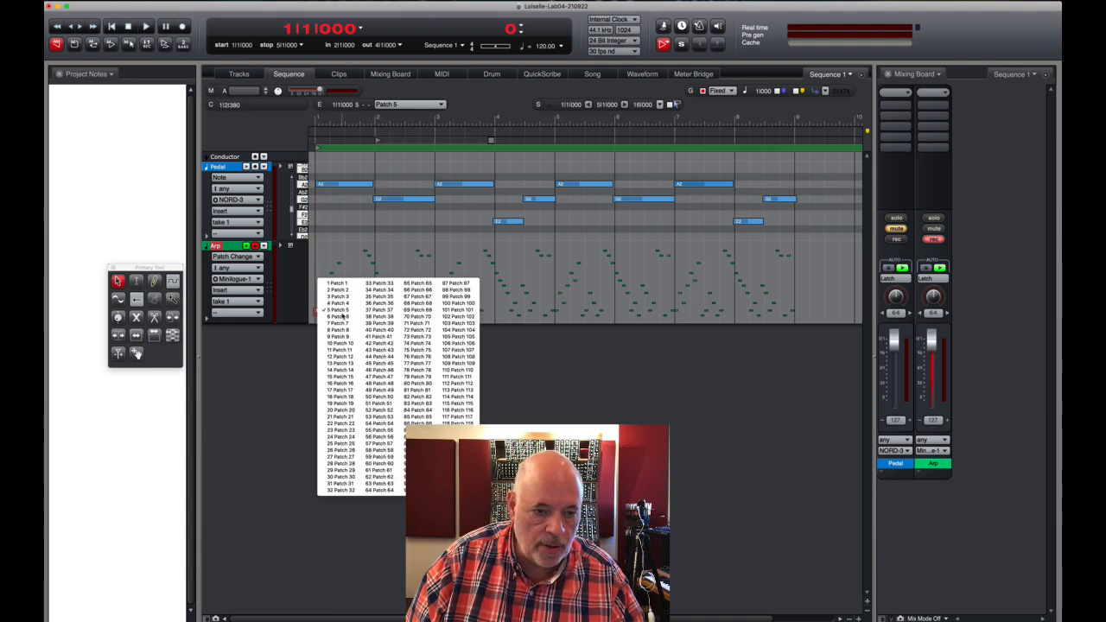
pyautogui.click(338, 303)
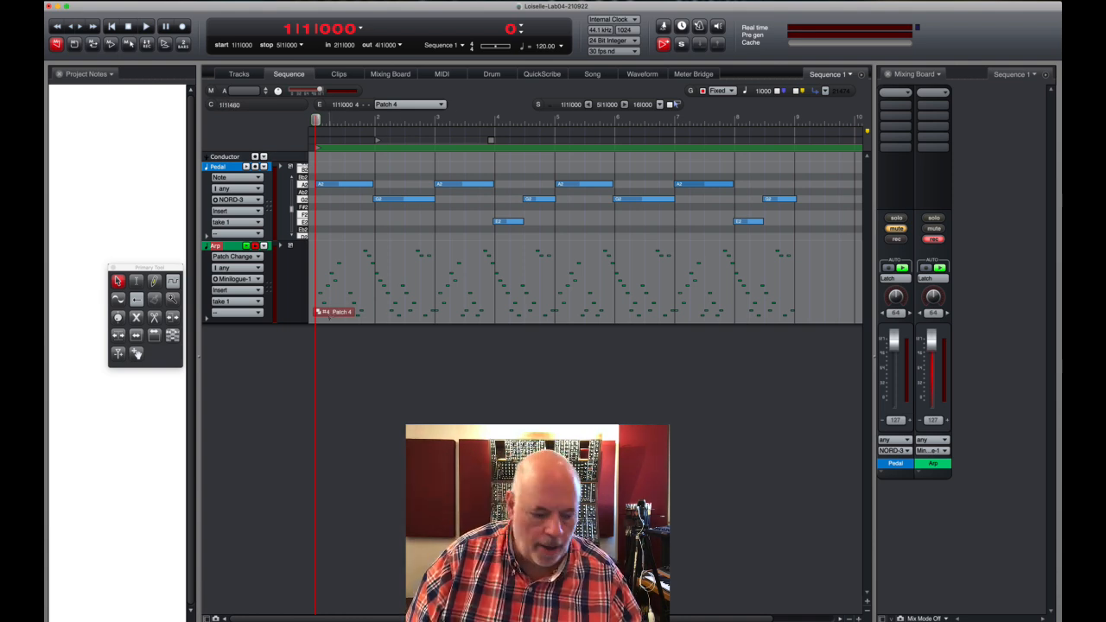
# Step: Copy the Arp patch change to measures 3, 5 and 7, setting the copies to Patch 9, Patch 13 and Patch 39
pyautogui.moveTo(329, 313); pyautogui.dragTo(575, 315)
pyautogui.moveTo(575, 316); pyautogui.dragTo(696, 317)
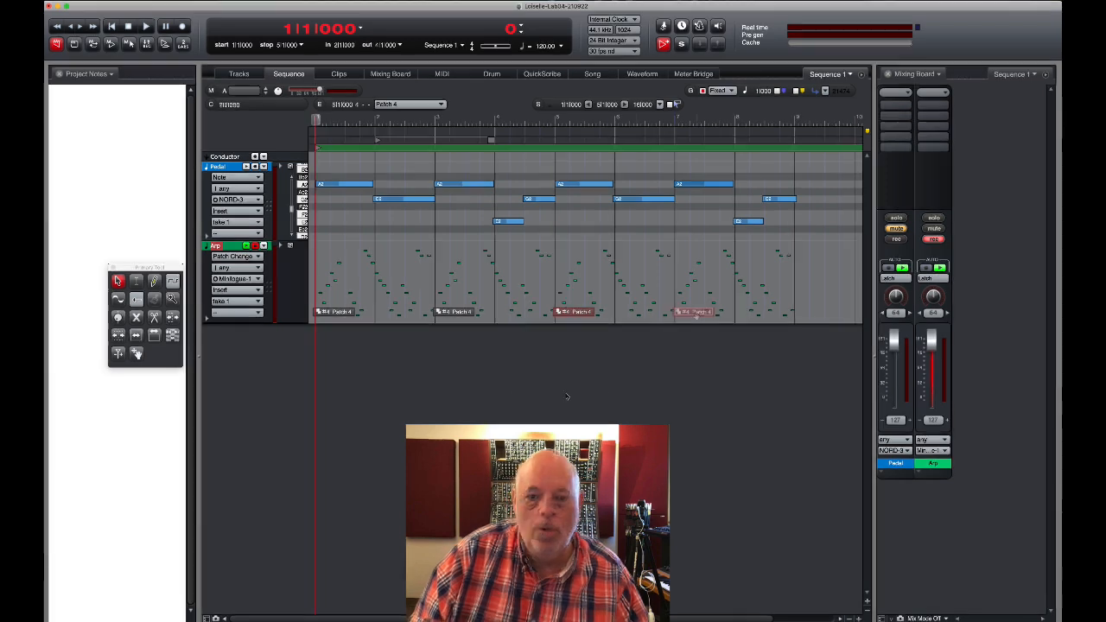
pyautogui.click(457, 312)
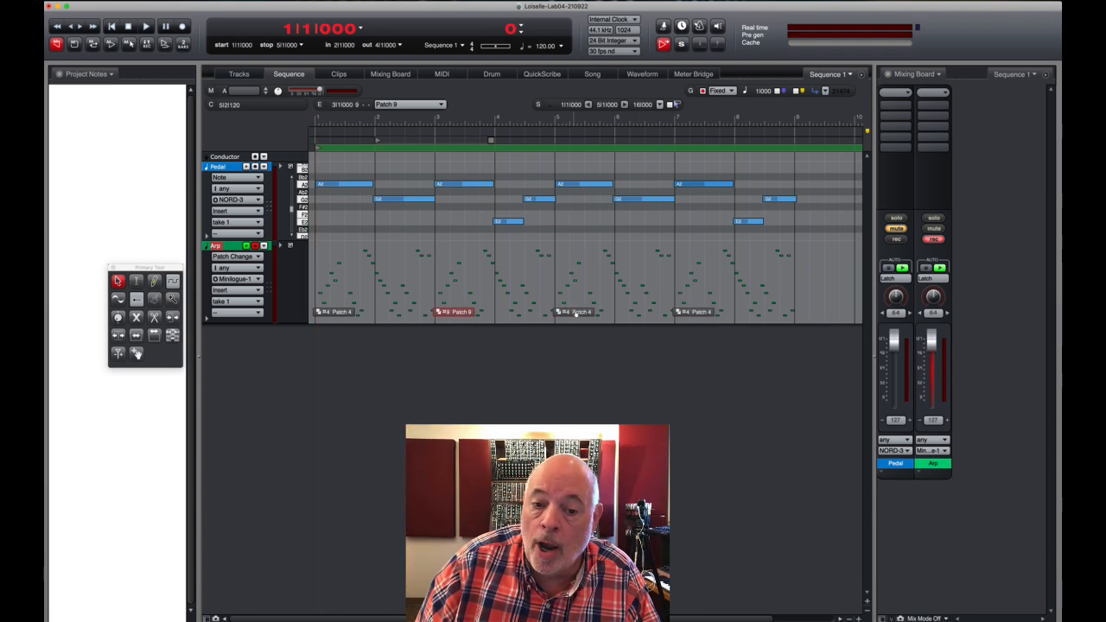
pyautogui.click(576, 312)
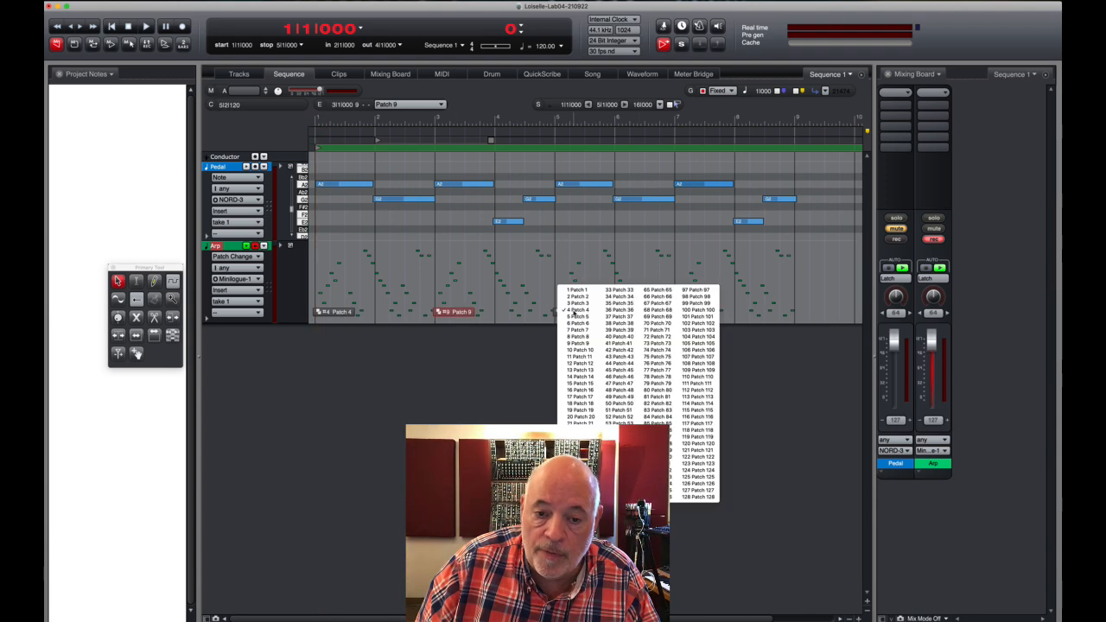
pyautogui.click(584, 370)
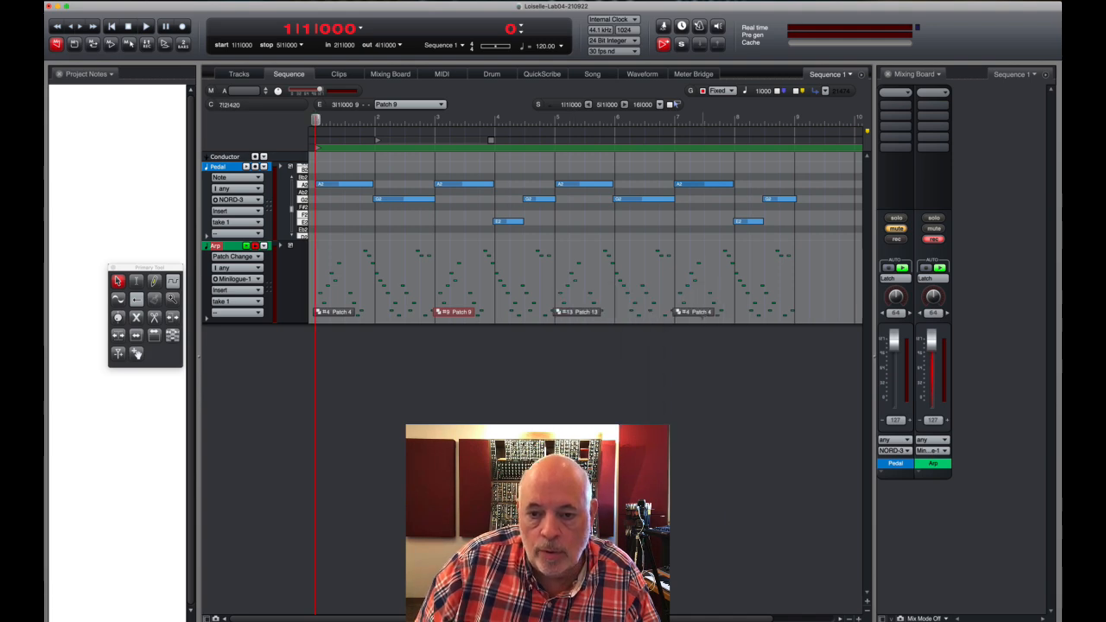
pyautogui.click(700, 313)
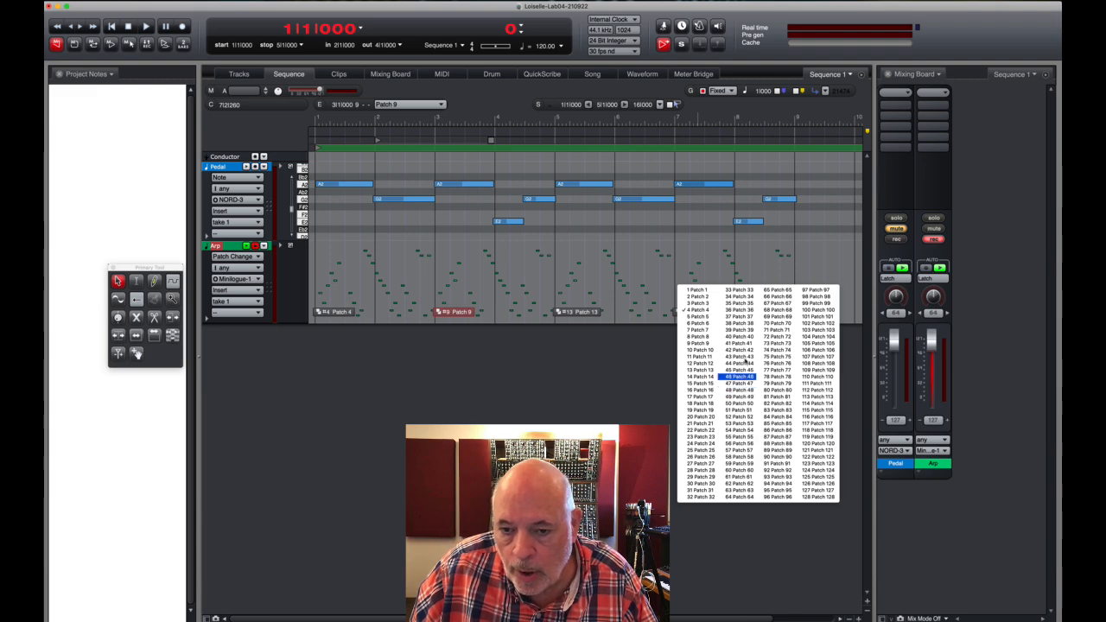
pyautogui.click(740, 332)
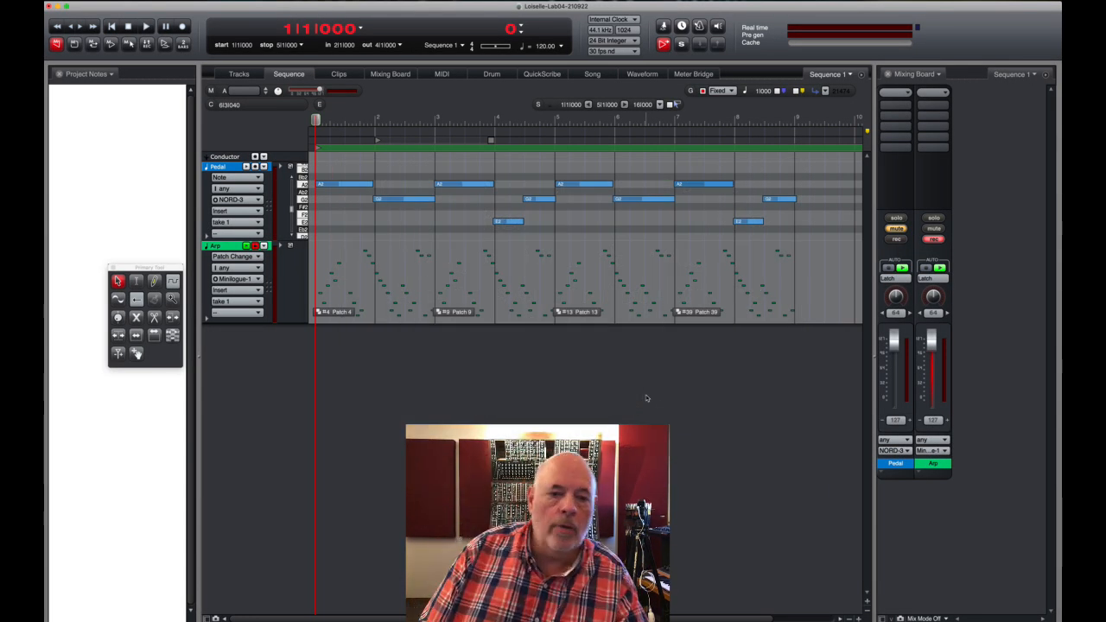
# Step: Play the sequence to hear the Arp track's patch changes, replaying it to check the switch at measure 7
pyautogui.press('space')
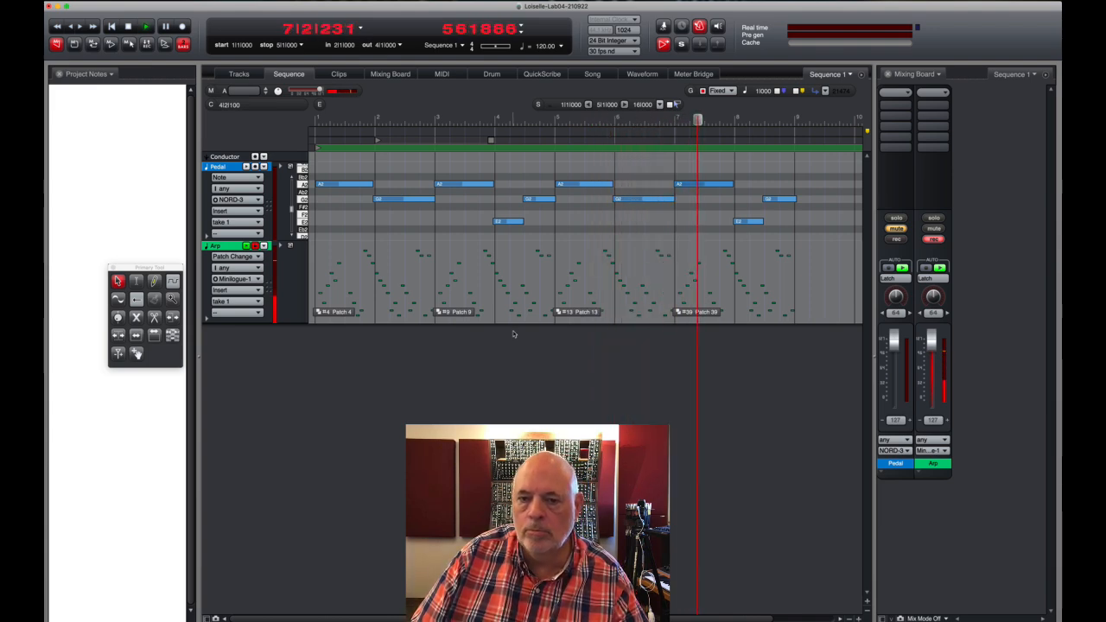
pyautogui.press('space')
pyautogui.doubleClick(657, 122)
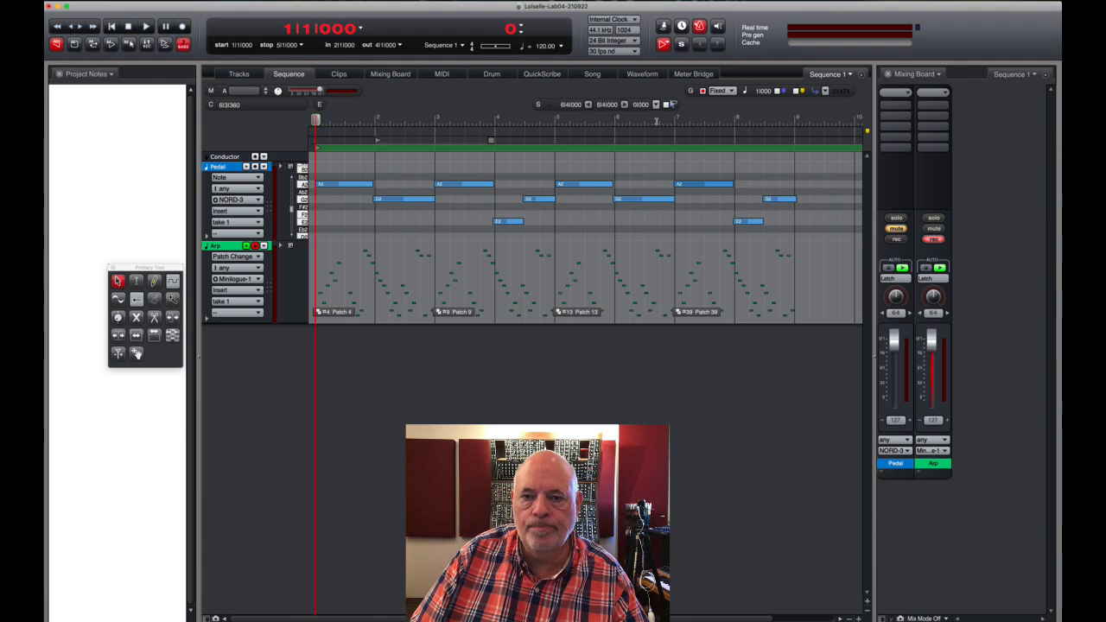
pyautogui.press('space')
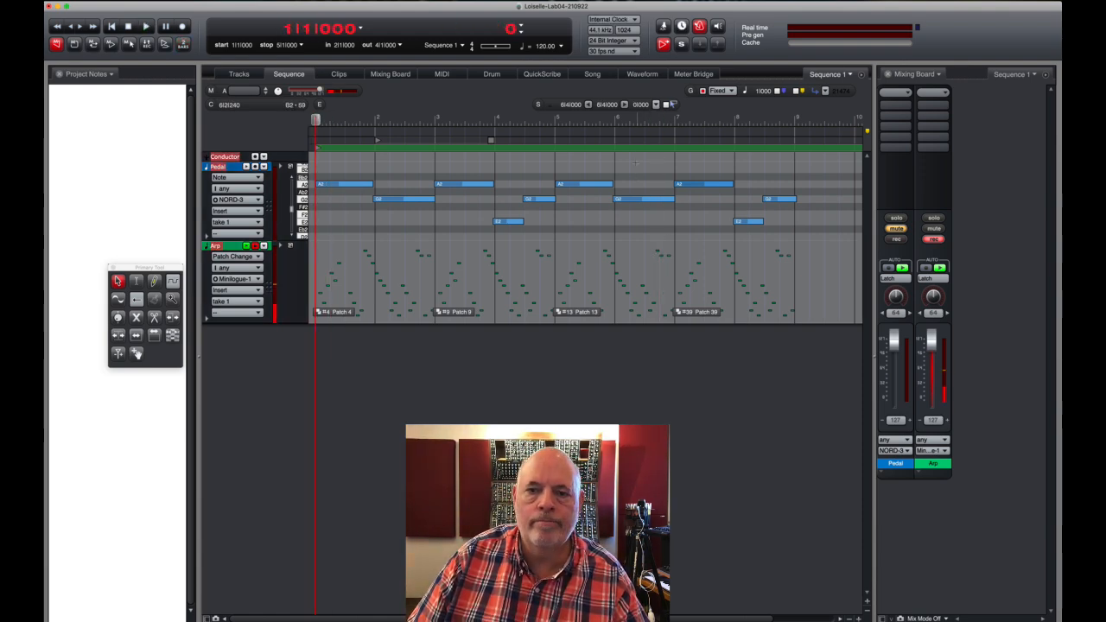
pyautogui.press('space')
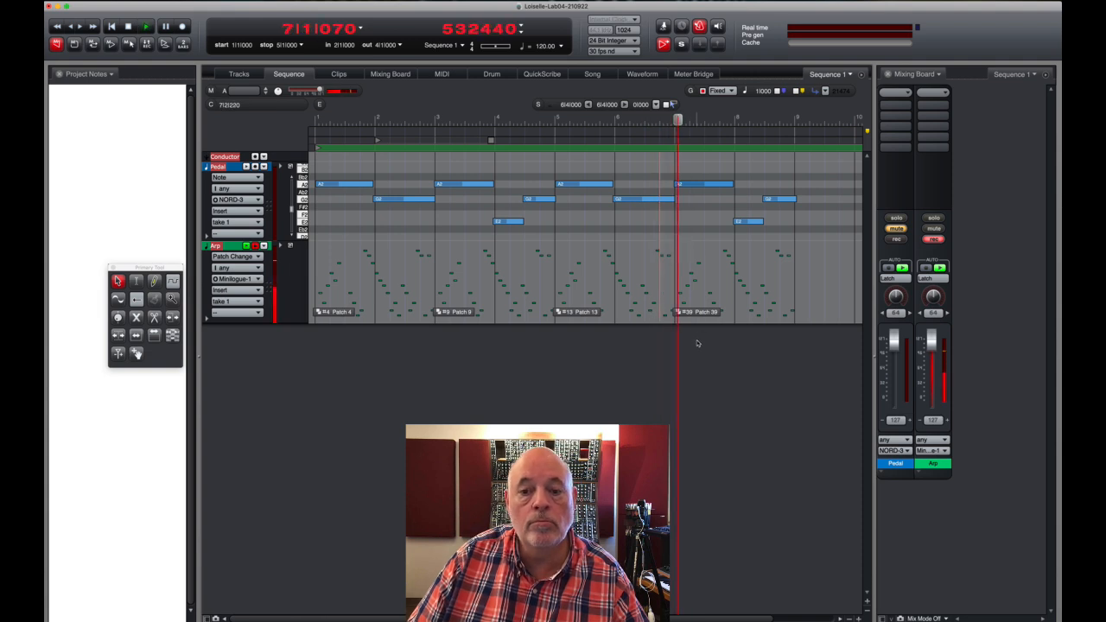
pyautogui.press('space')
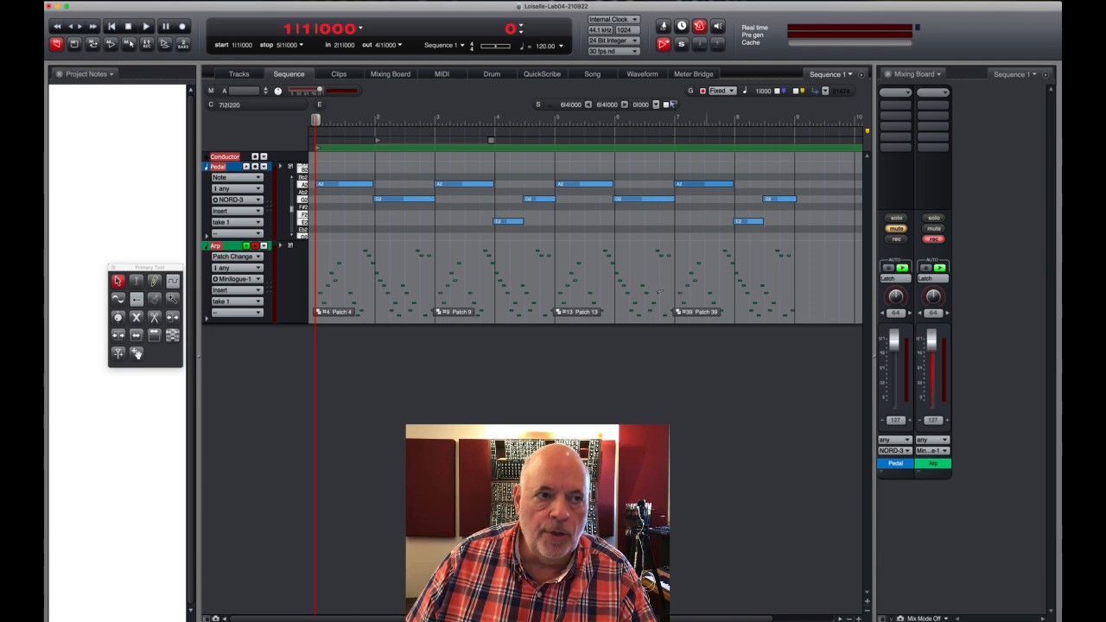
# Step: Turn off automatic rewind and move the playback position to 2|3|000
pyautogui.click(56, 44)
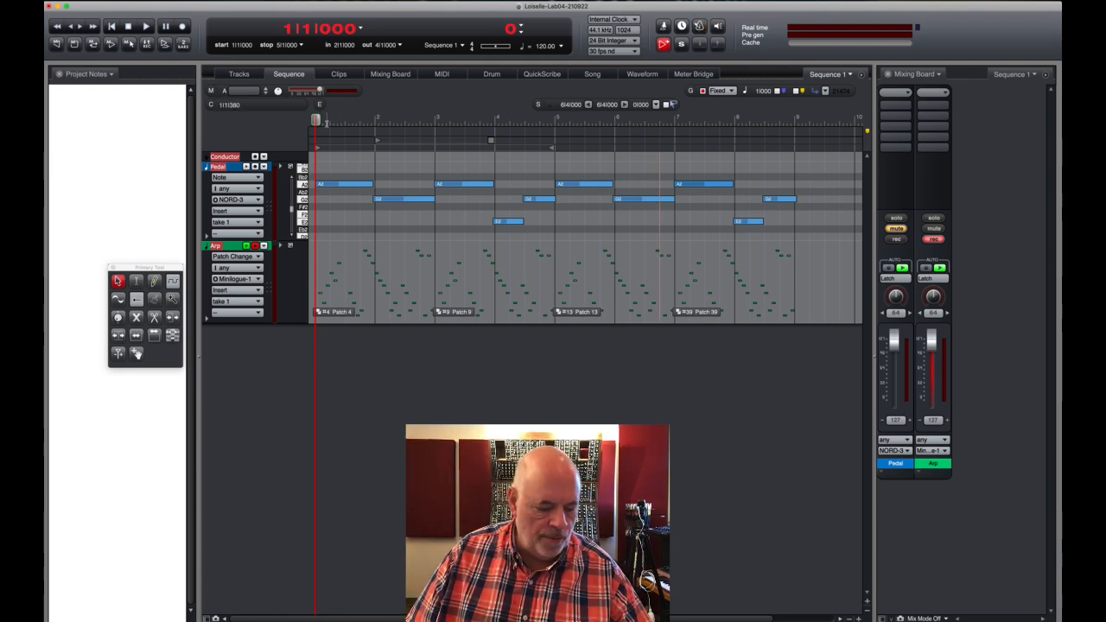
pyautogui.moveTo(328, 124); pyautogui.dragTo(462, 154)
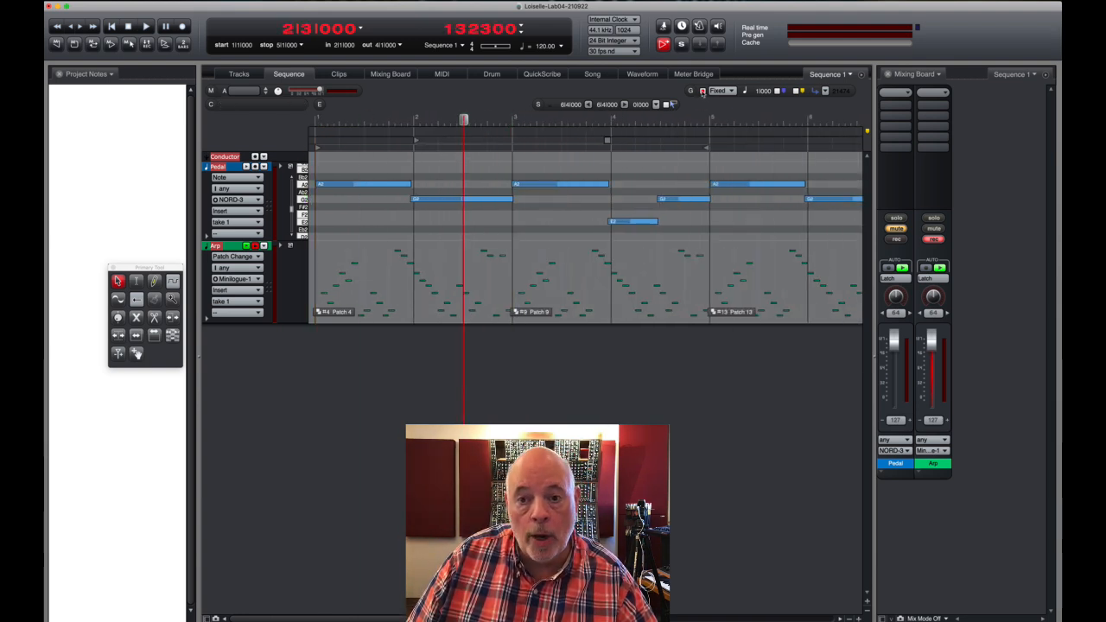
# Step: Play the sequence from 2|3|000 past measure 5 to check the Arp track's patch switch there
pyautogui.press('space')
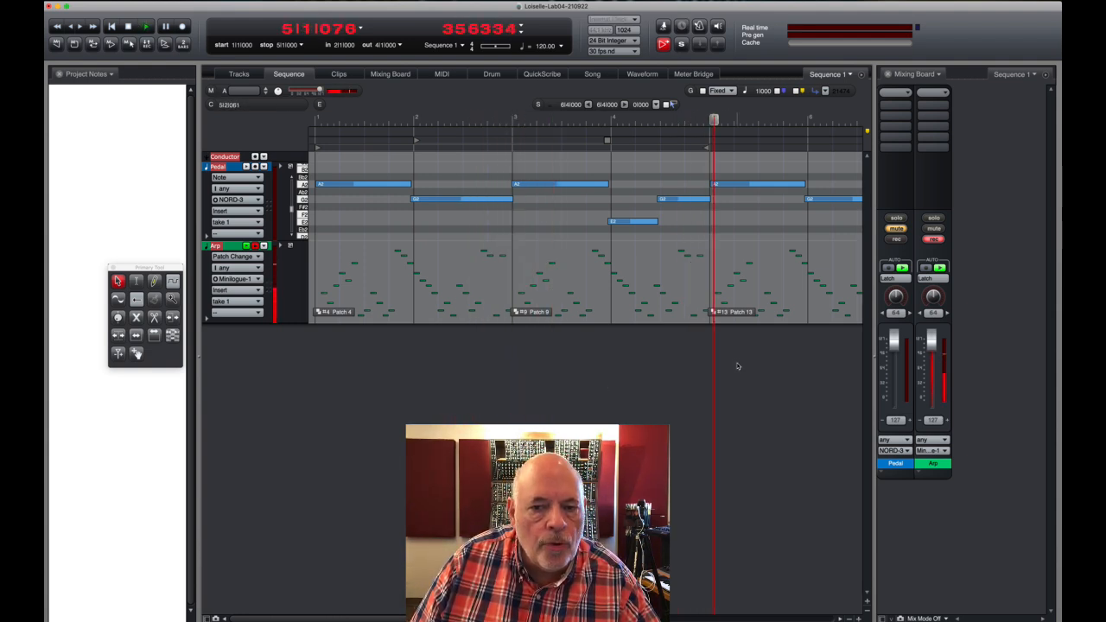
pyautogui.press('space')
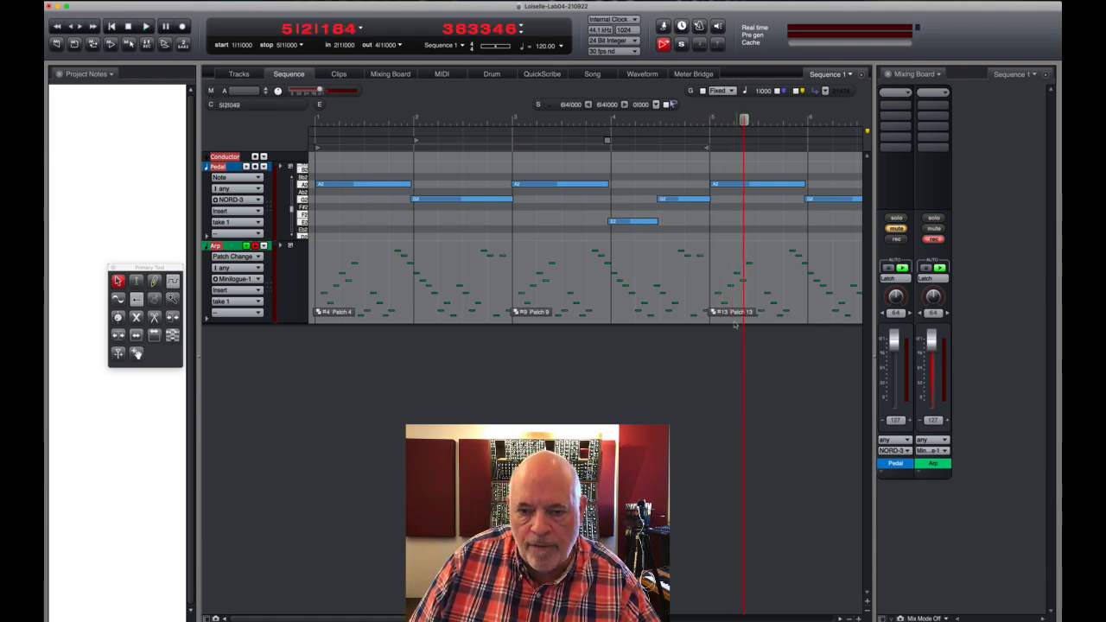
# Step: Shift the Arp track's Patch 13 change slightly earlier, to 4|4|419, just ahead of measure 5
pyautogui.click(728, 312)
pyautogui.moveTo(728, 314); pyautogui.dragTo(725, 315)
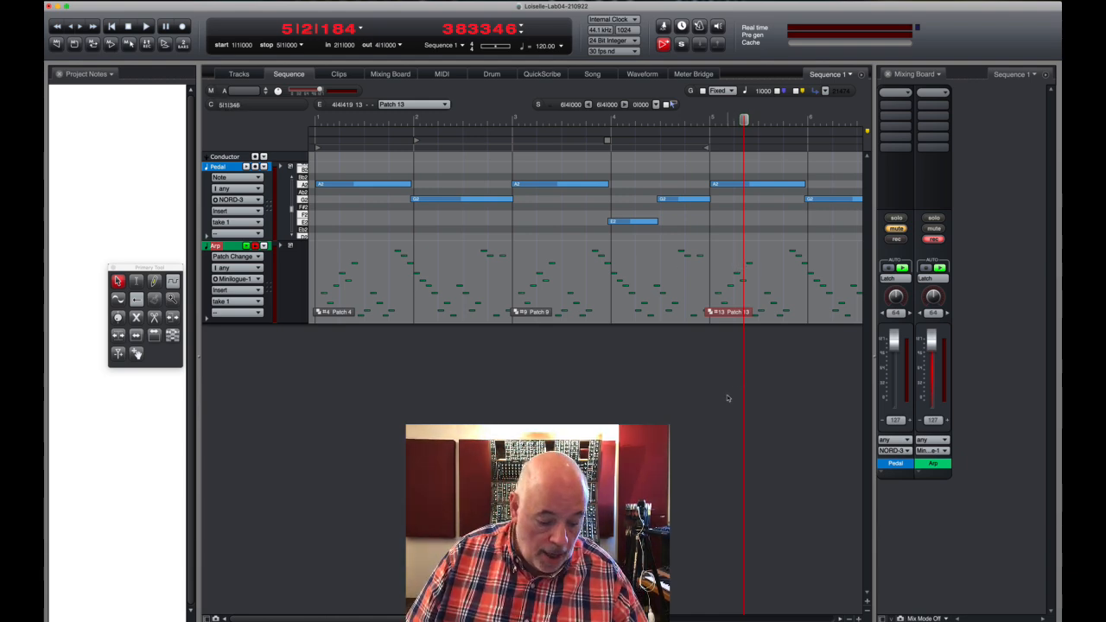
pyautogui.press('super+Left')
pyautogui.press('super+Left')
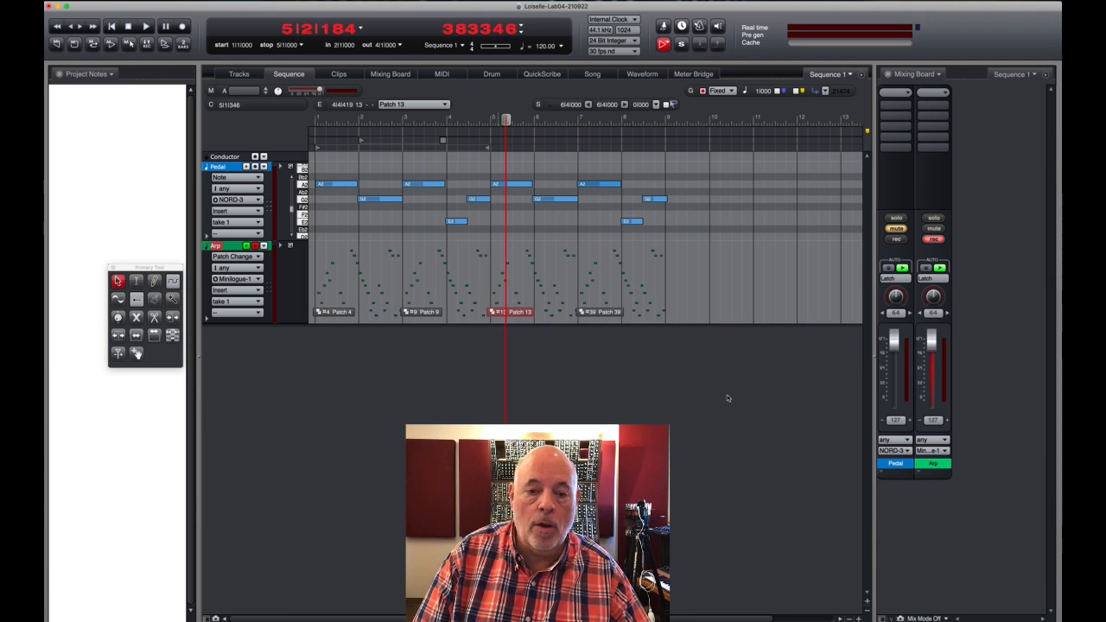
pyautogui.press('super+Right')
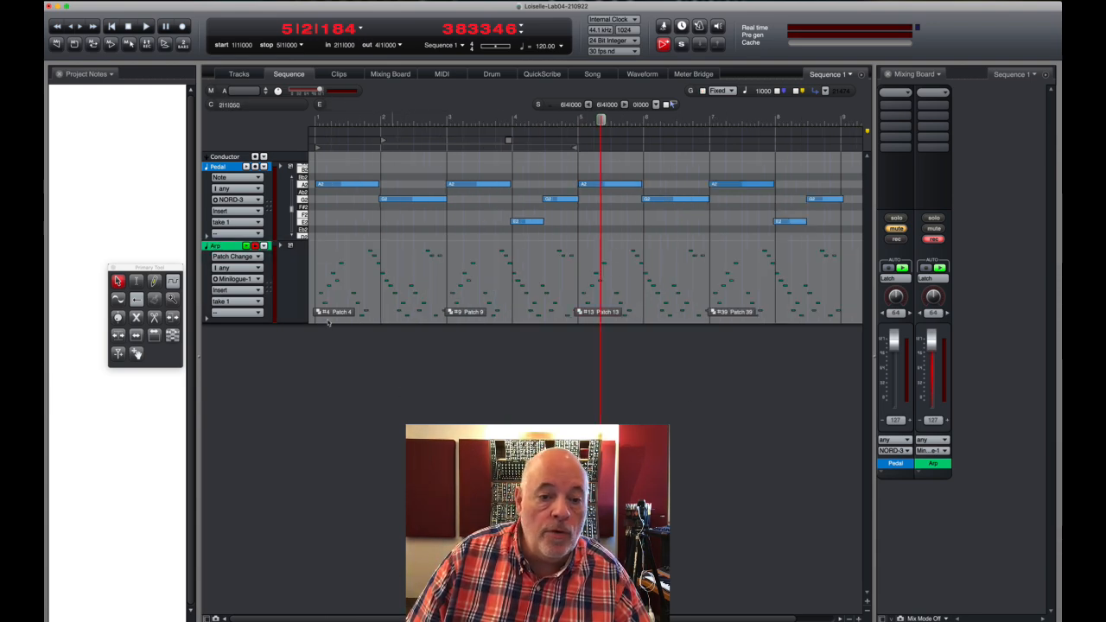
# Step: Show note data for the Arp track, disarm it for recording and unmute the Pedal track
pyautogui.click(256, 258)
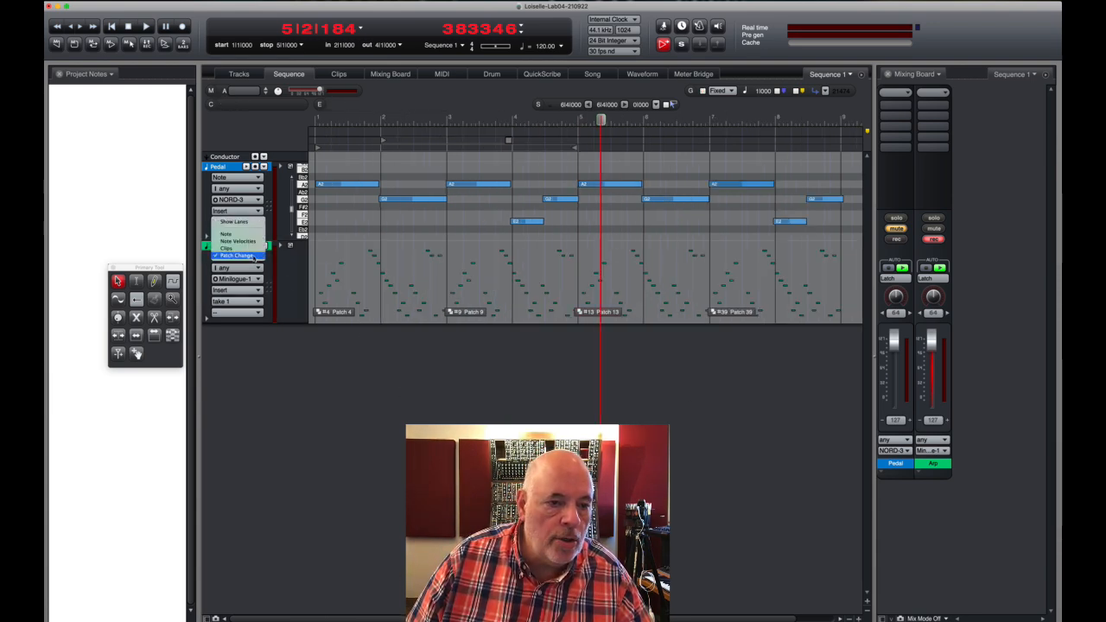
pyautogui.click(227, 235)
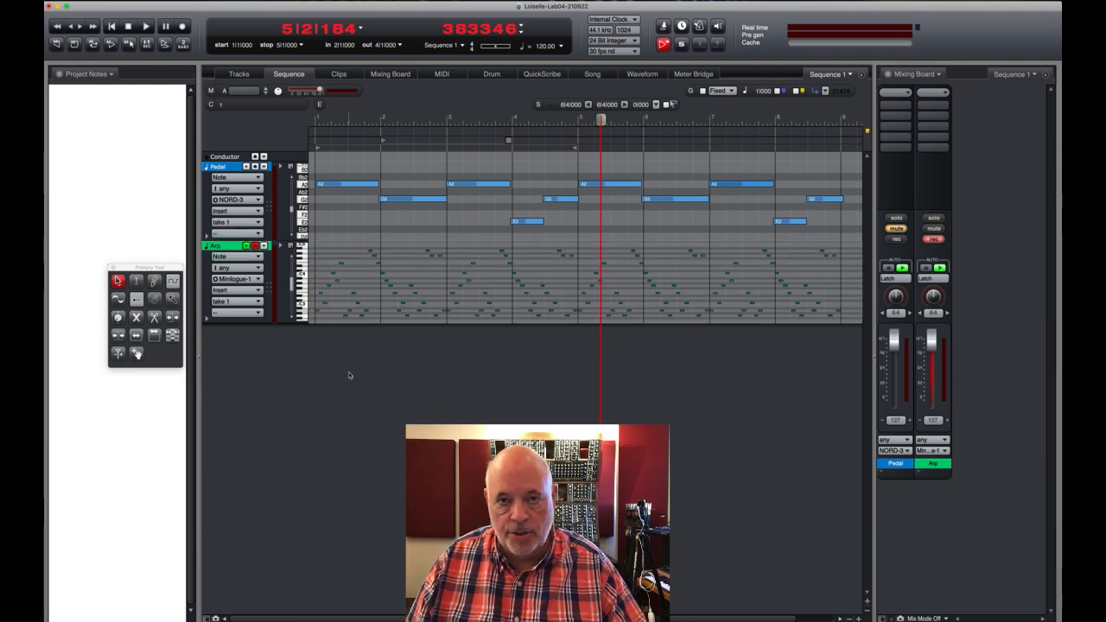
pyautogui.click(934, 242)
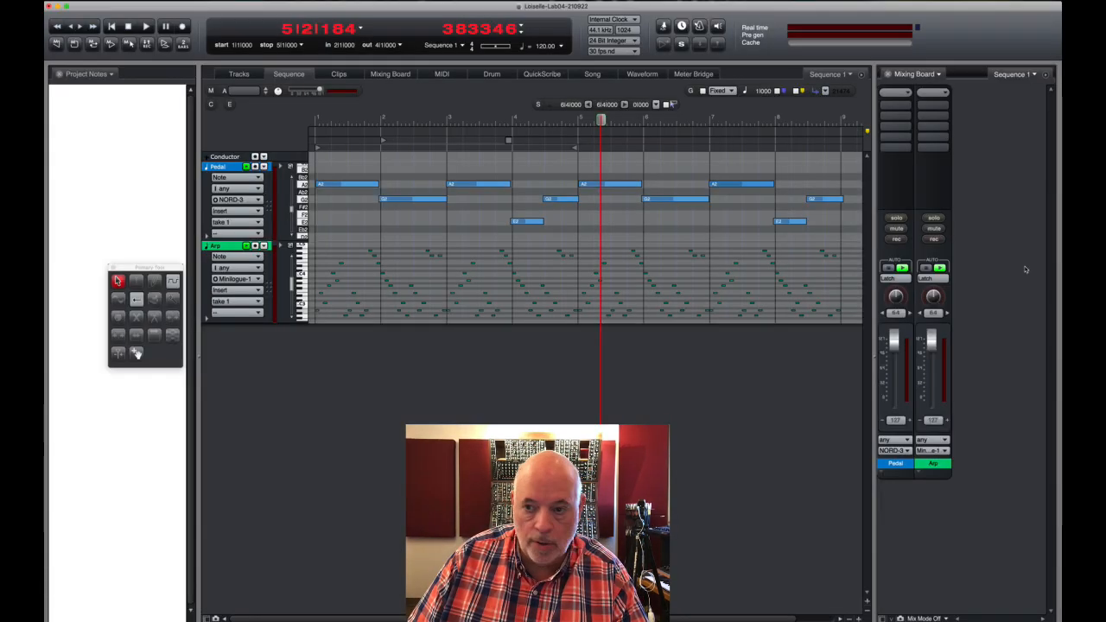
# Step: Open the Chunks list and give Sequence 1 a manual end time of 9|1|000
pyautogui.hotkey('shift', 'c')
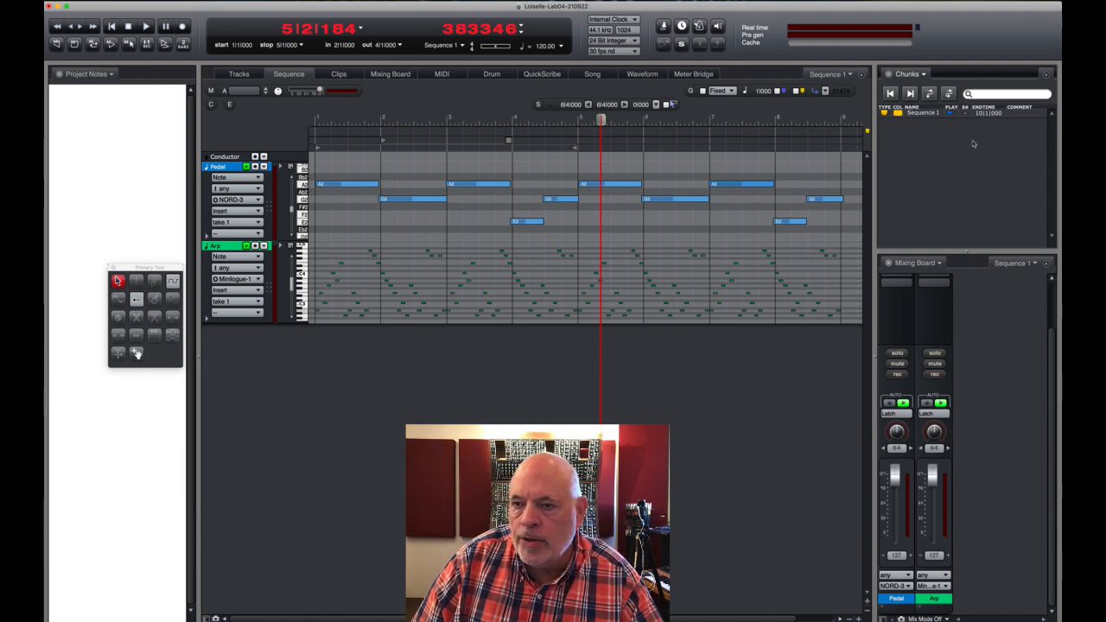
pyautogui.rightClick(923, 115)
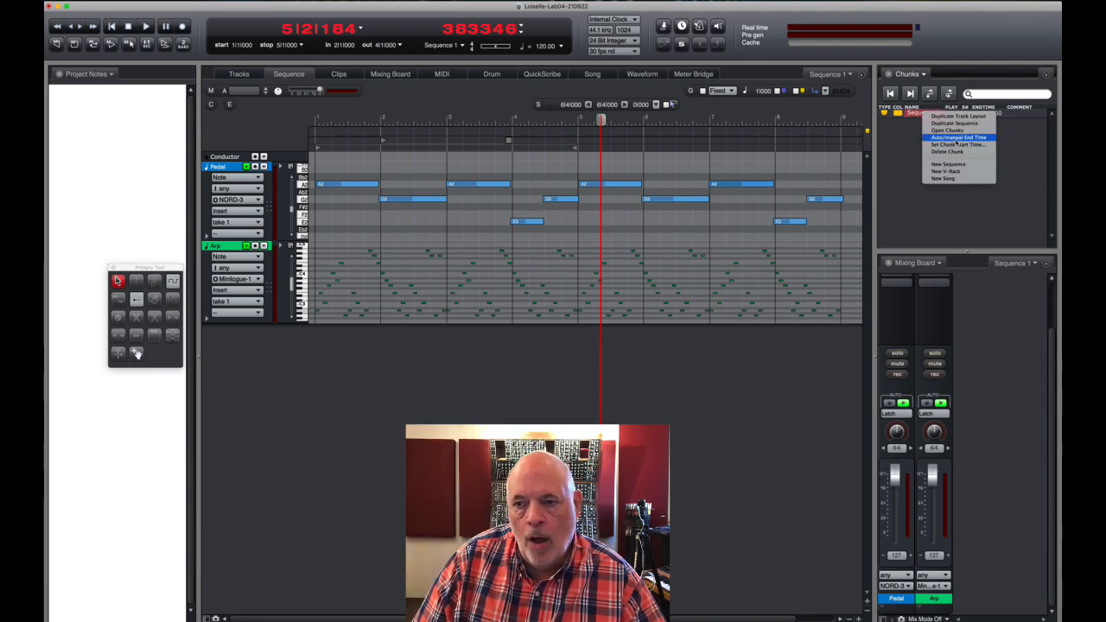
pyautogui.click(956, 139)
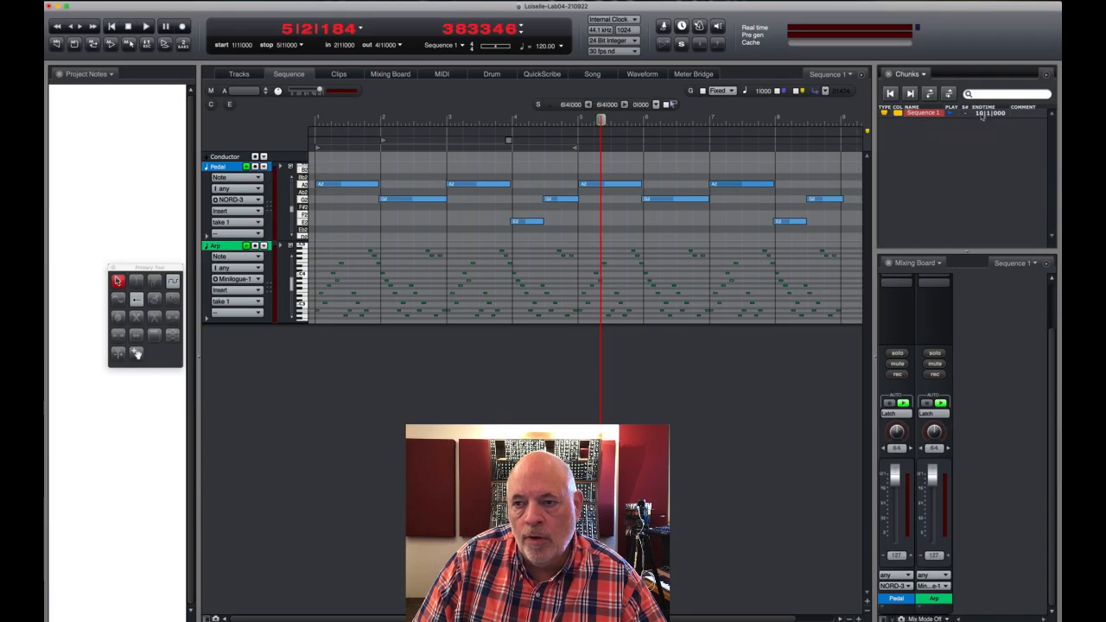
pyautogui.click(983, 116)
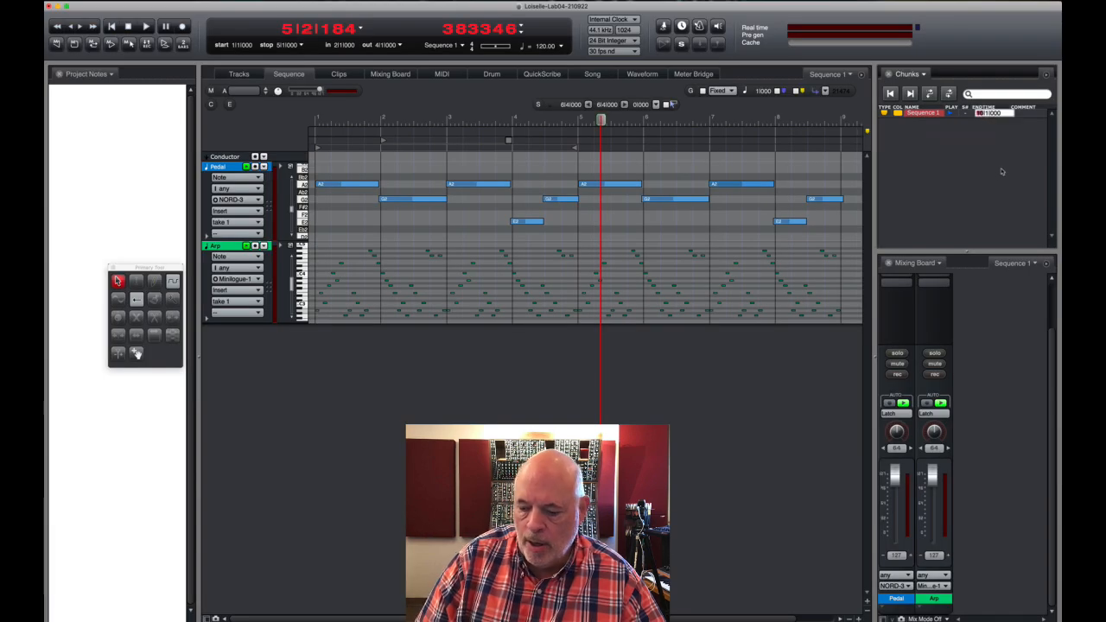
pyautogui.write('9')
pyautogui.press('Return')
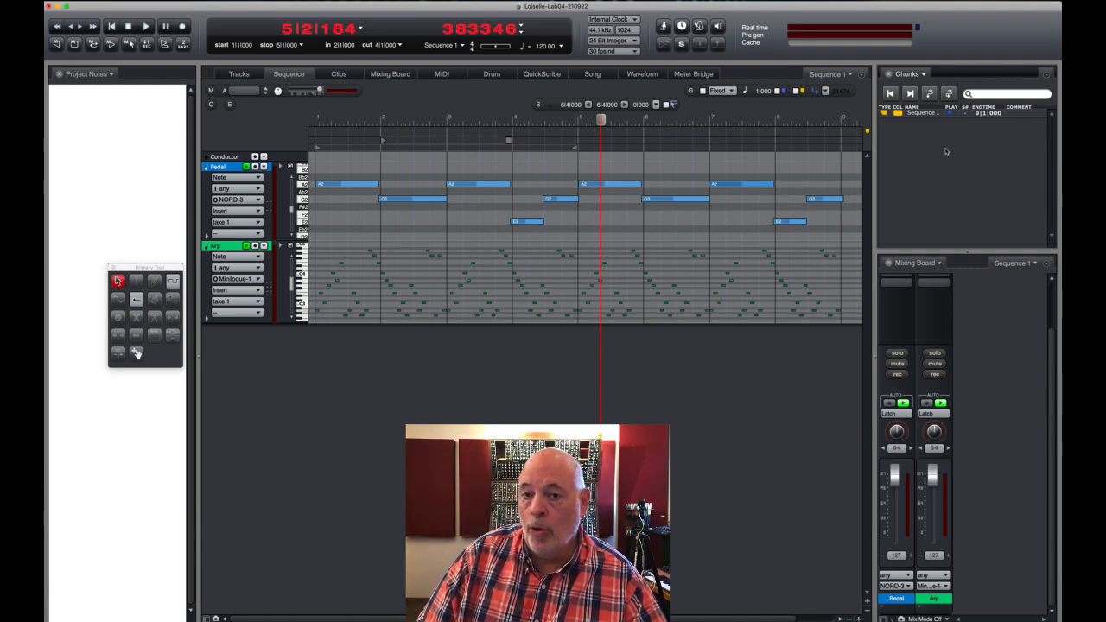
# Step: Rename Sequence 1 as Seq-1 in the Chunks list
pyautogui.click(927, 116)
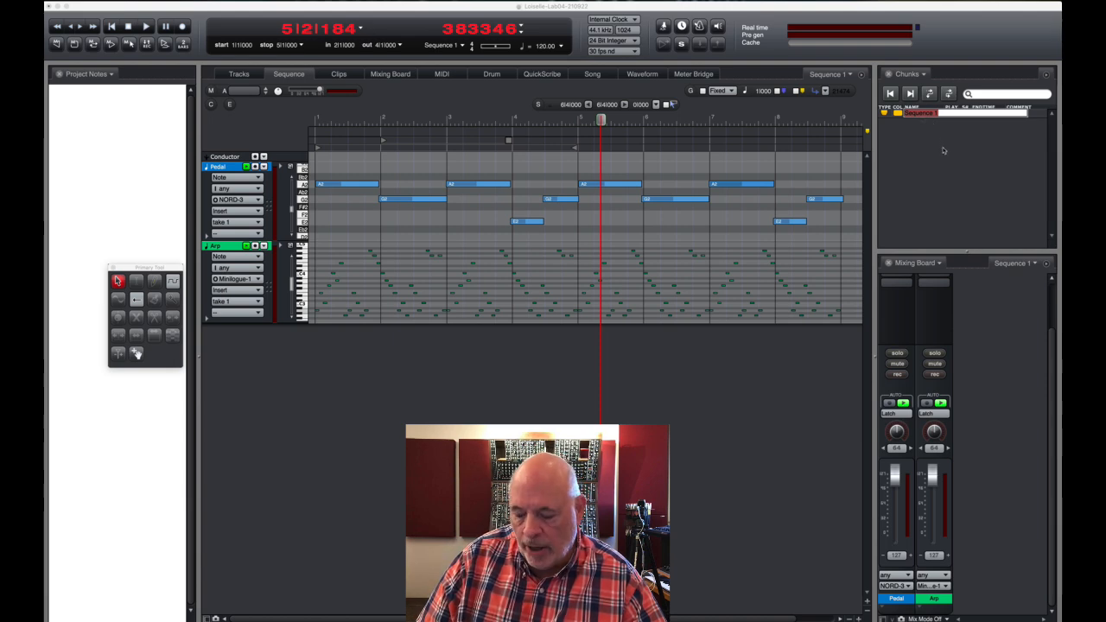
pyautogui.write('Seq')
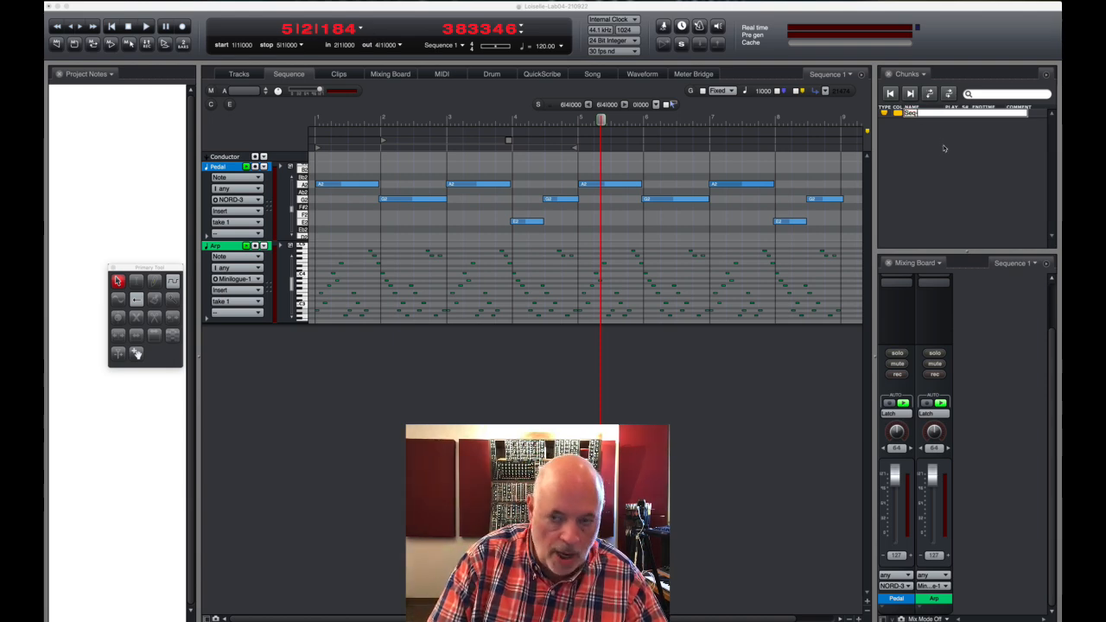
pyautogui.write('-1')
pyautogui.press('Return')
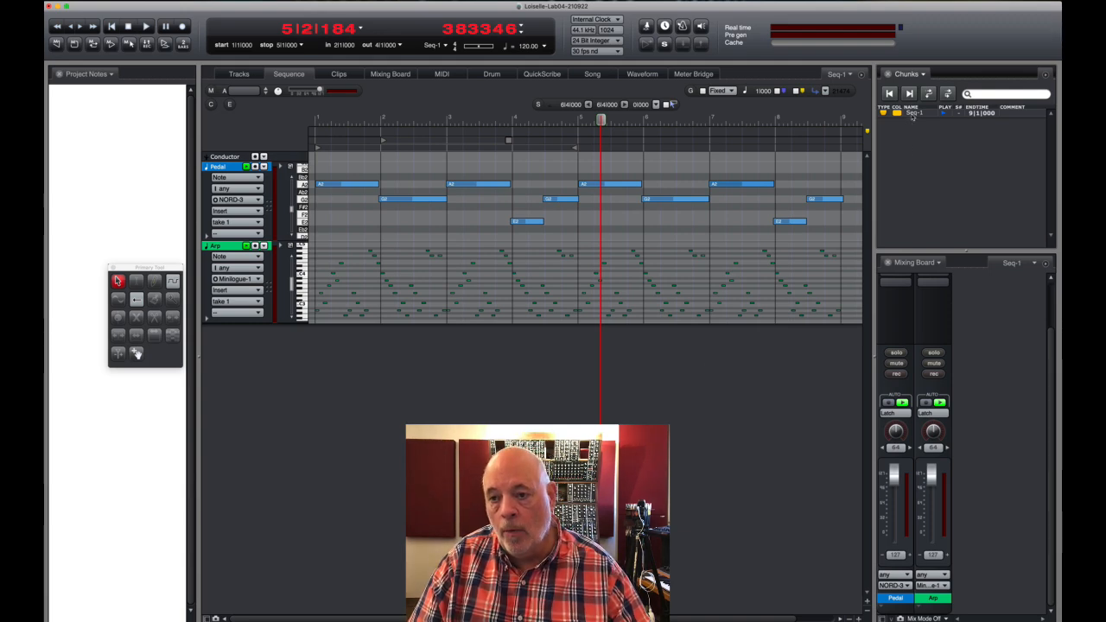
# Step: Duplicate the Seq-1 sequence and rename the copy Seq-2
pyautogui.rightClick(918, 116)
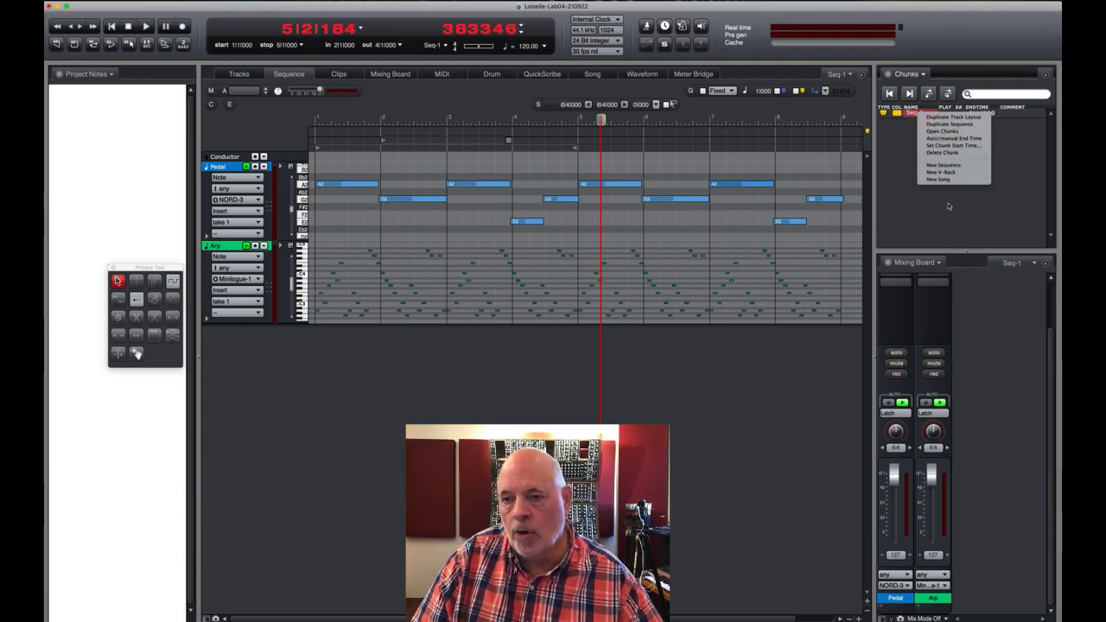
pyautogui.click(957, 126)
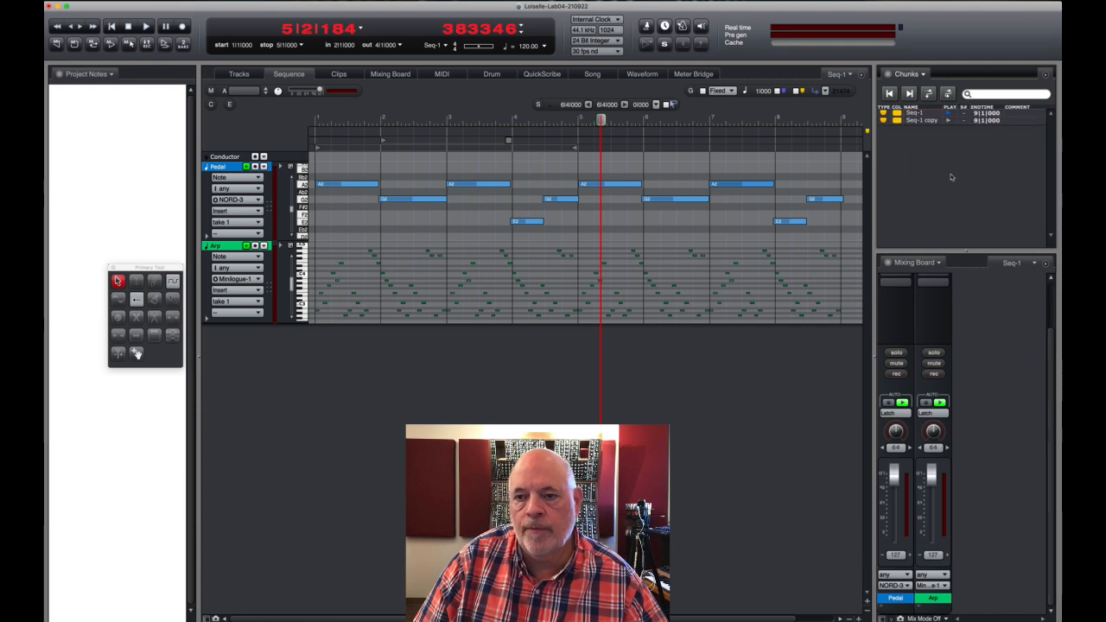
pyautogui.doubleClick(922, 120)
pyautogui.write('Se')
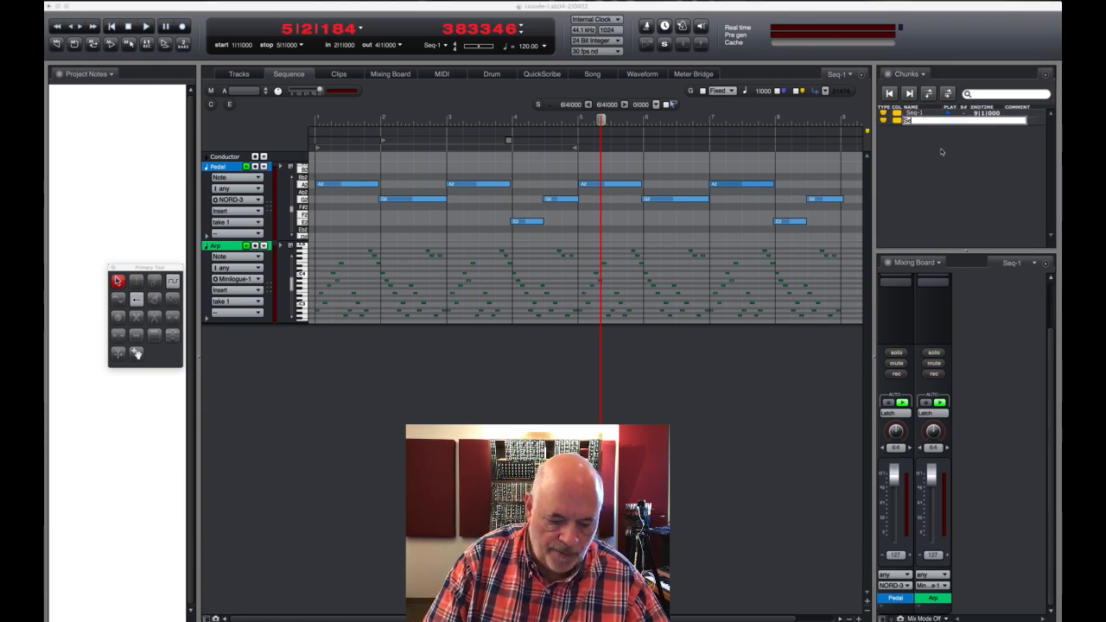
pyautogui.write('q-2')
pyautogui.press('Return')
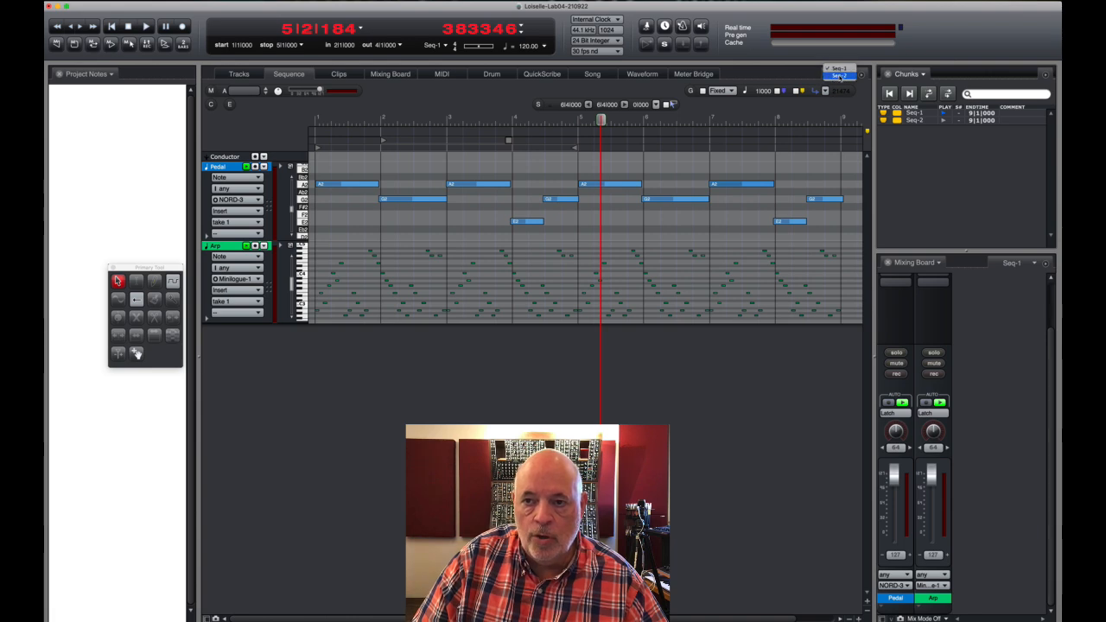
# Step: Display Seq-2 in the sequence editor, make it the play-enabled chunk and close the Chunks list
pyautogui.click(842, 76)
pyautogui.click(840, 122)
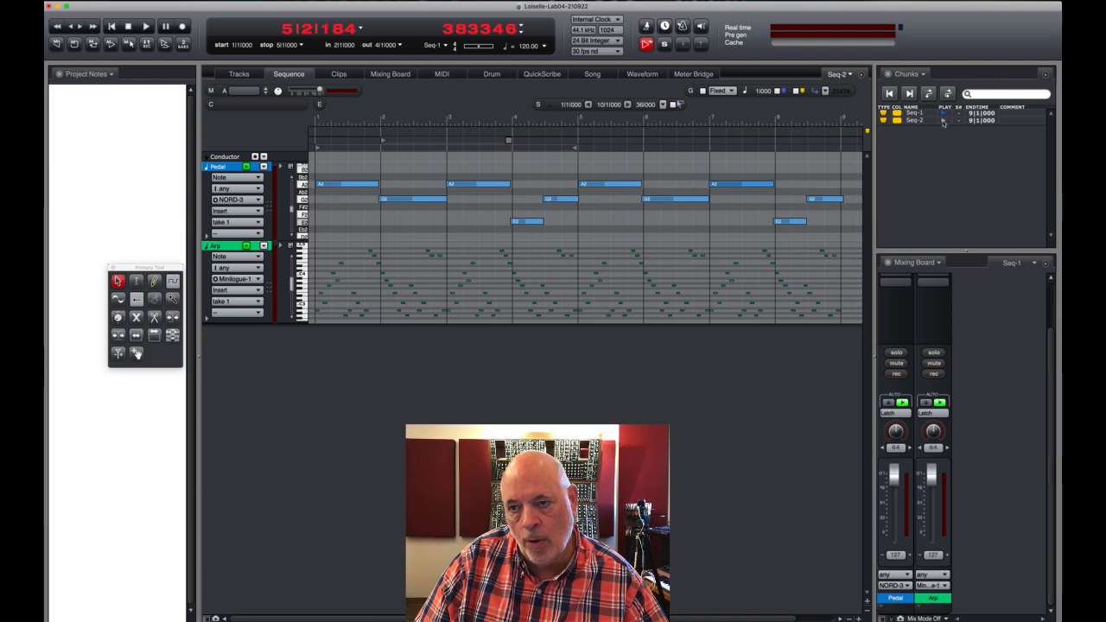
pyautogui.click(944, 122)
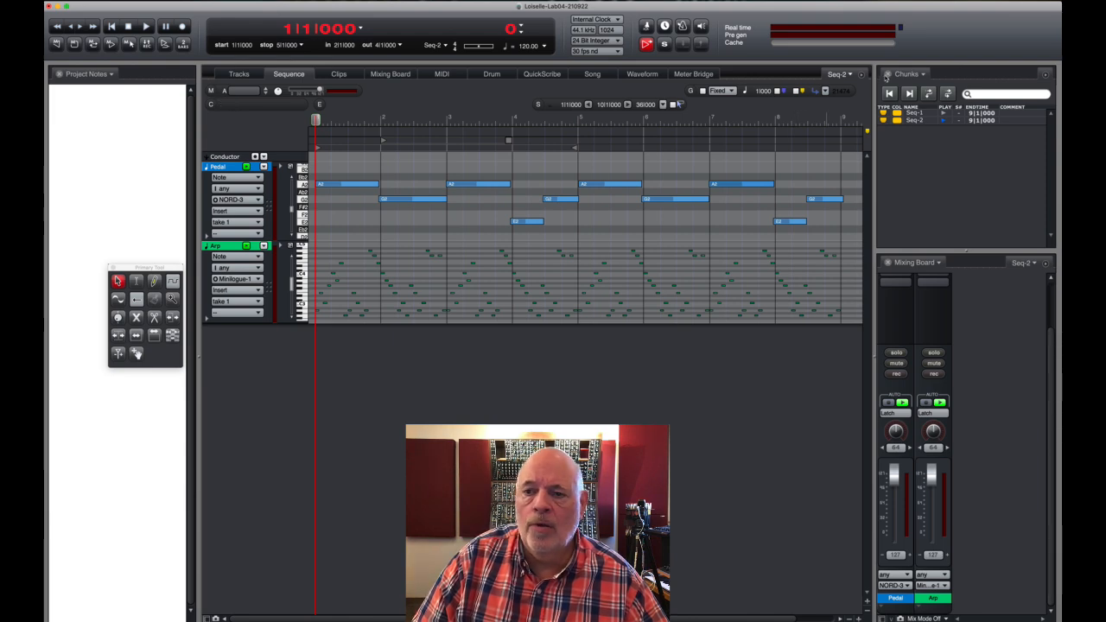
pyautogui.click(887, 74)
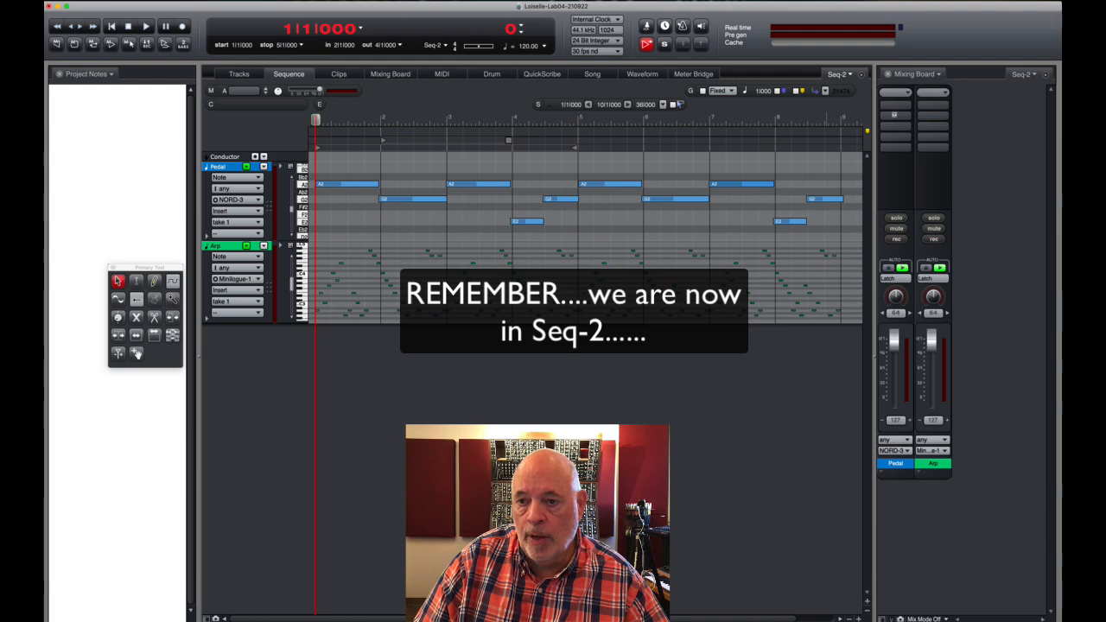
# Step: Insert a Transpose effect from C3 to D3 on Seq-2's Pedal track and copy it to the Arp track
pyautogui.click(896, 116)
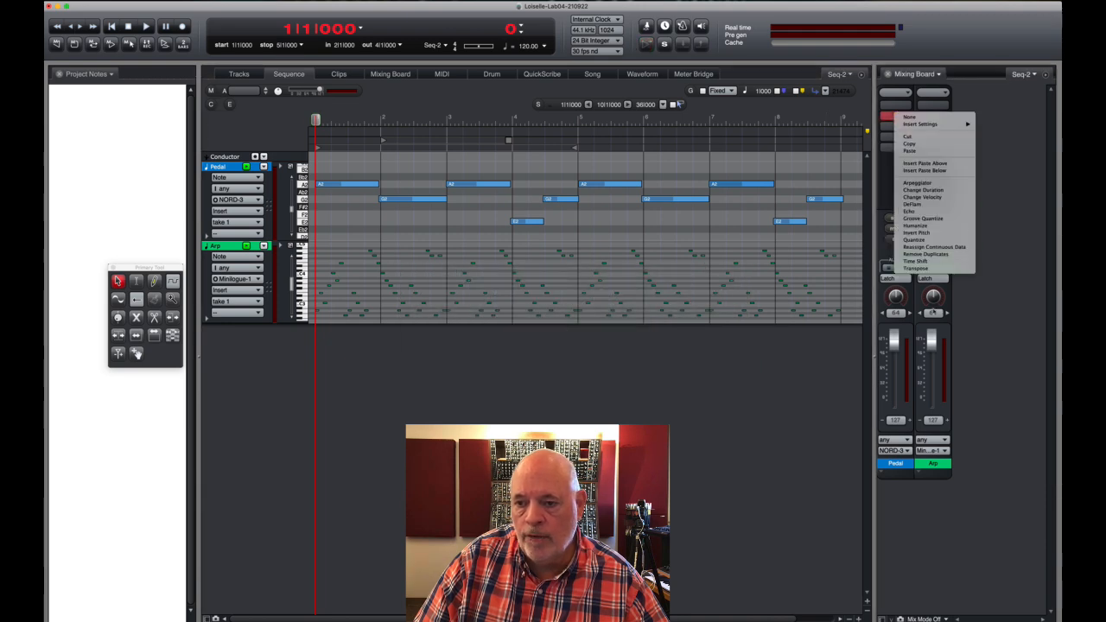
pyautogui.click(917, 269)
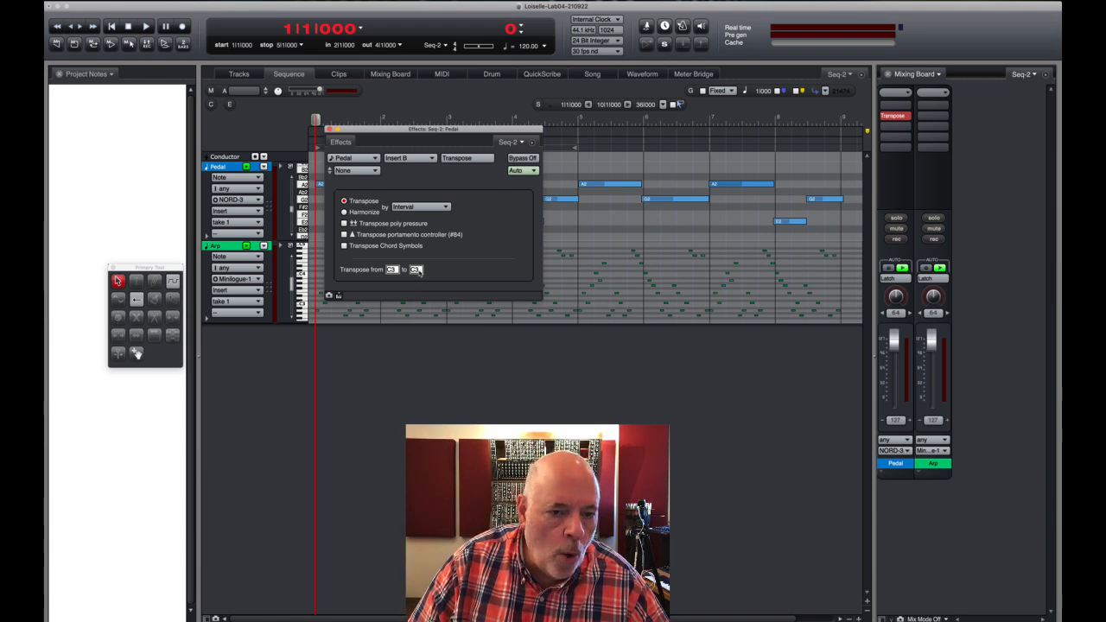
pyautogui.click(419, 271)
pyautogui.press('super+a')
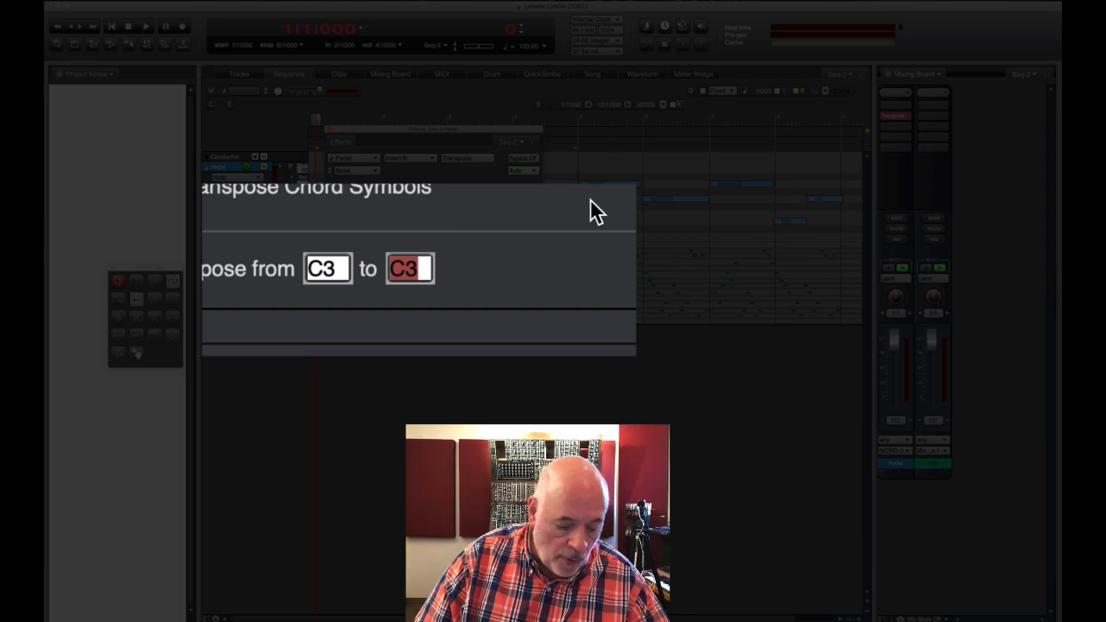
pyautogui.write('D3')
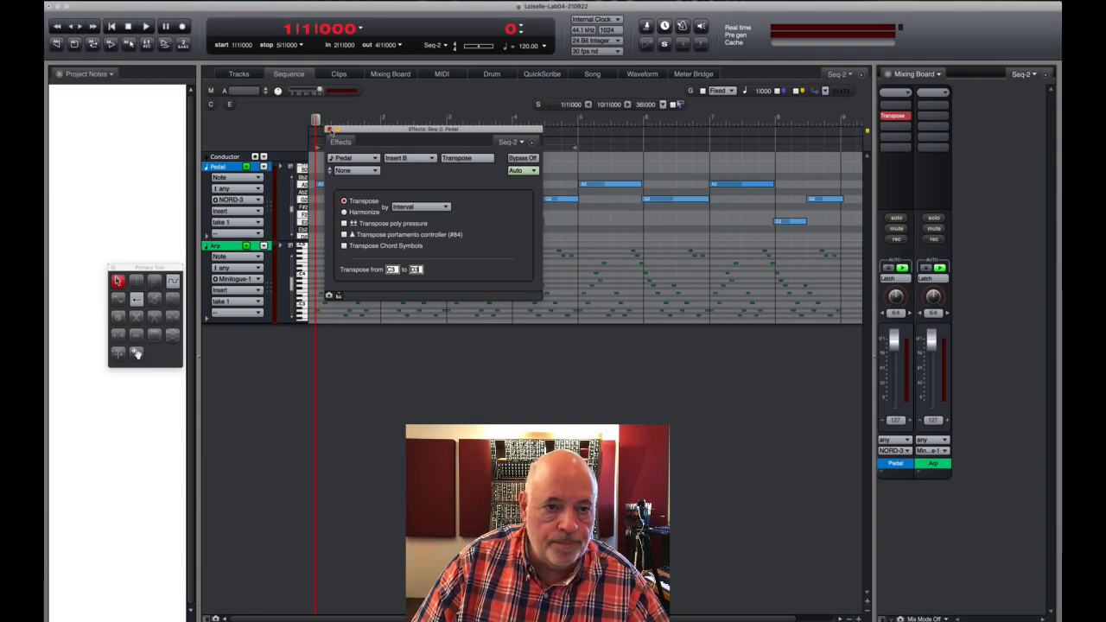
pyautogui.click(329, 129)
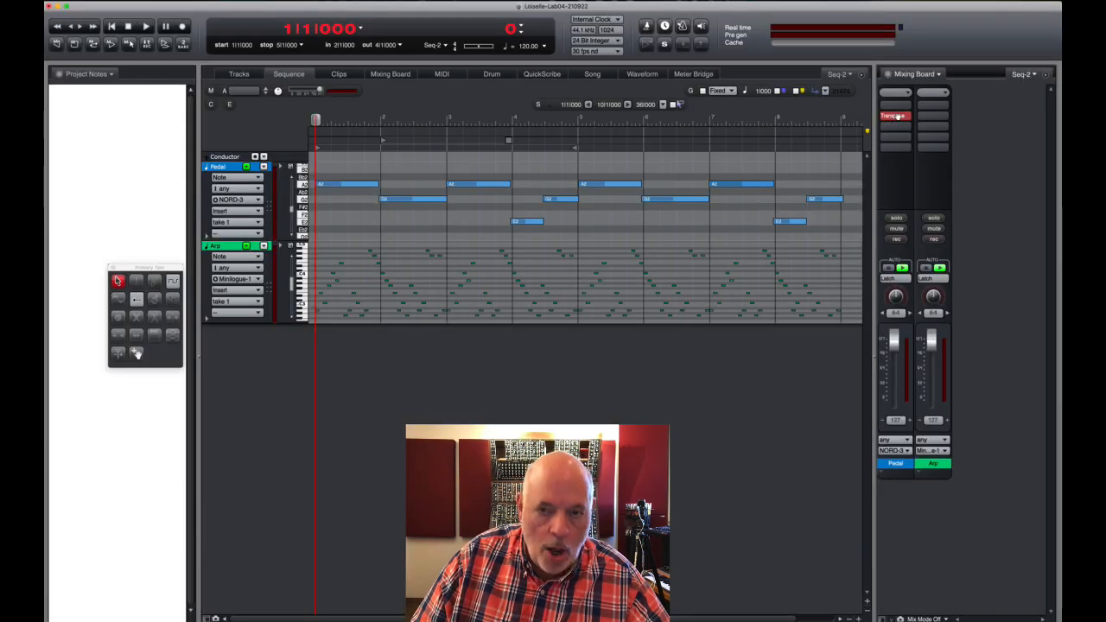
pyautogui.moveTo(897, 115); pyautogui.dragTo(932, 115)
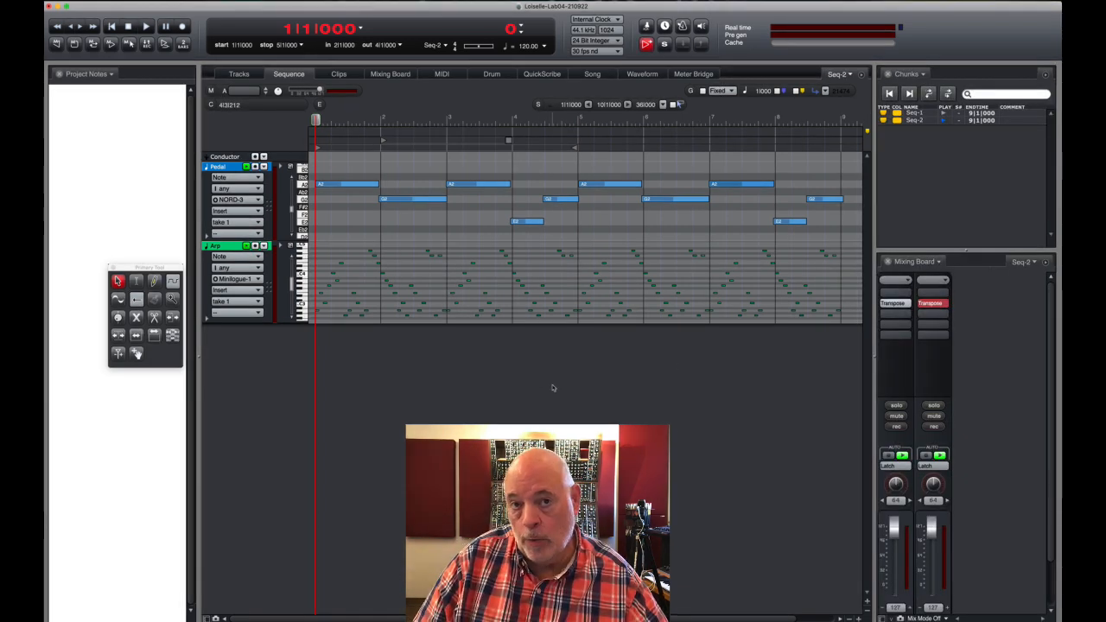
# Step: Play the opening of Seq-1 to hear it at its original pitch
pyautogui.press('space')
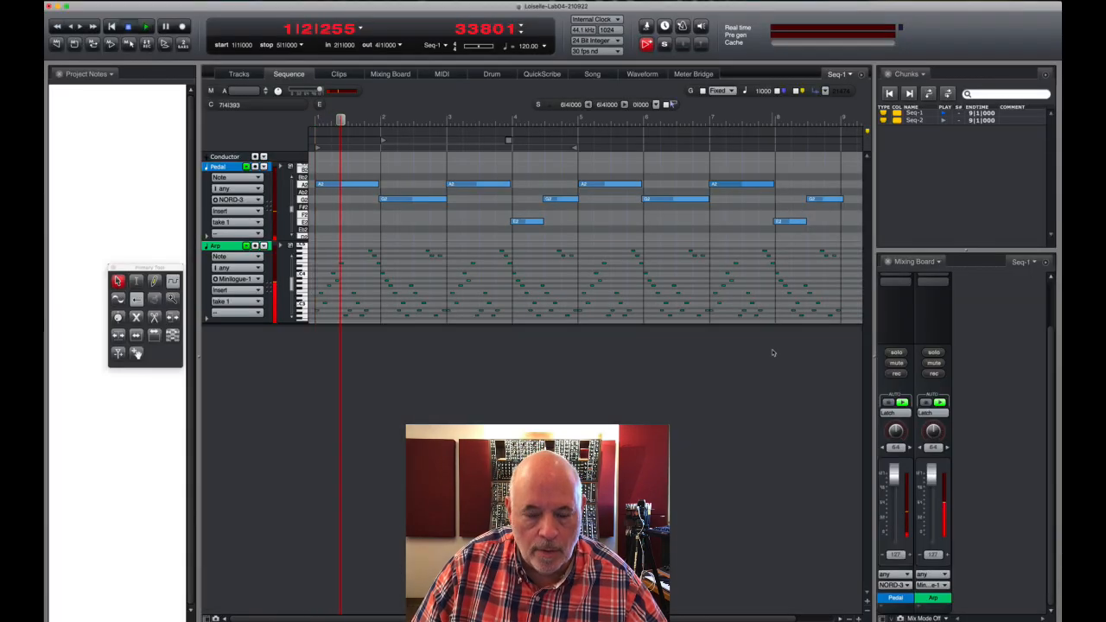
pyautogui.press('space')
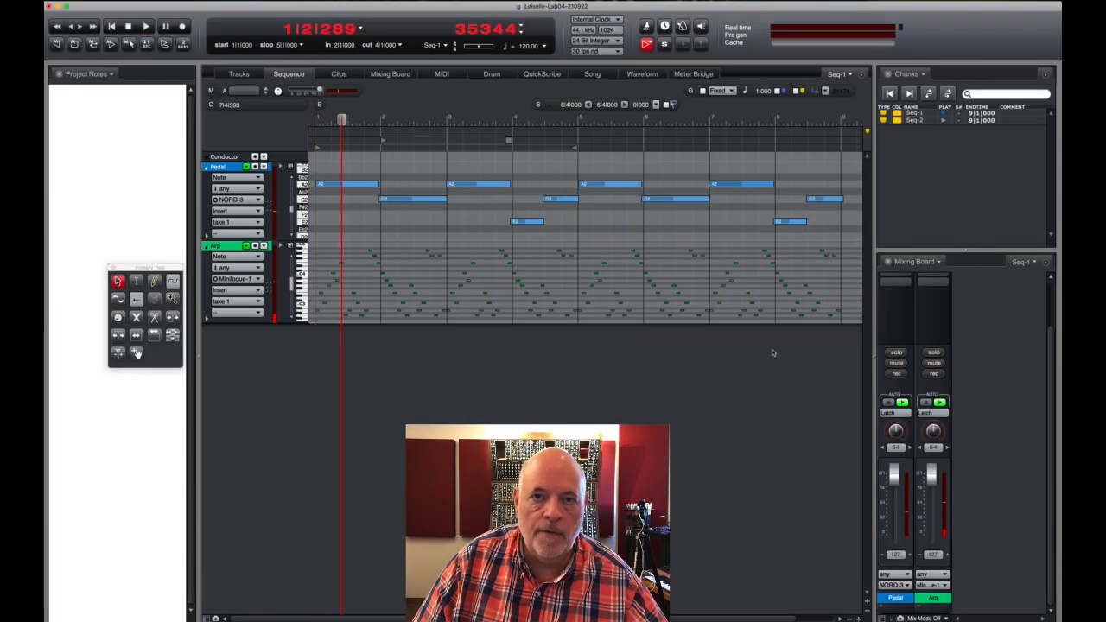
# Step: Duplicate the Seq-2 sequence and rename the copy Seq-3
pyautogui.rightClick(914, 121)
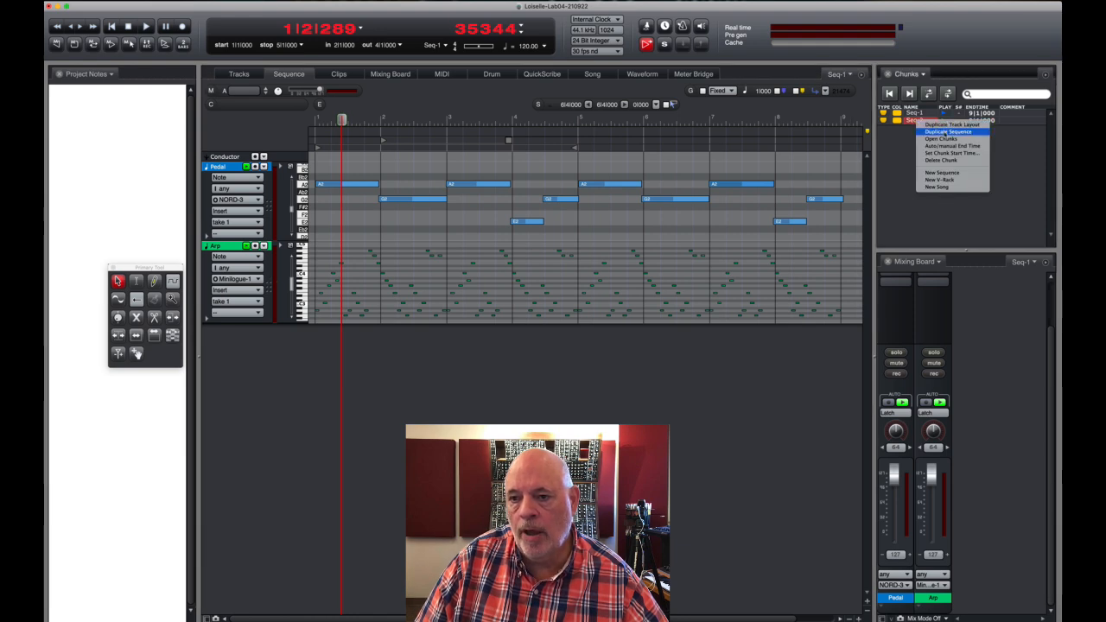
pyautogui.click(948, 131)
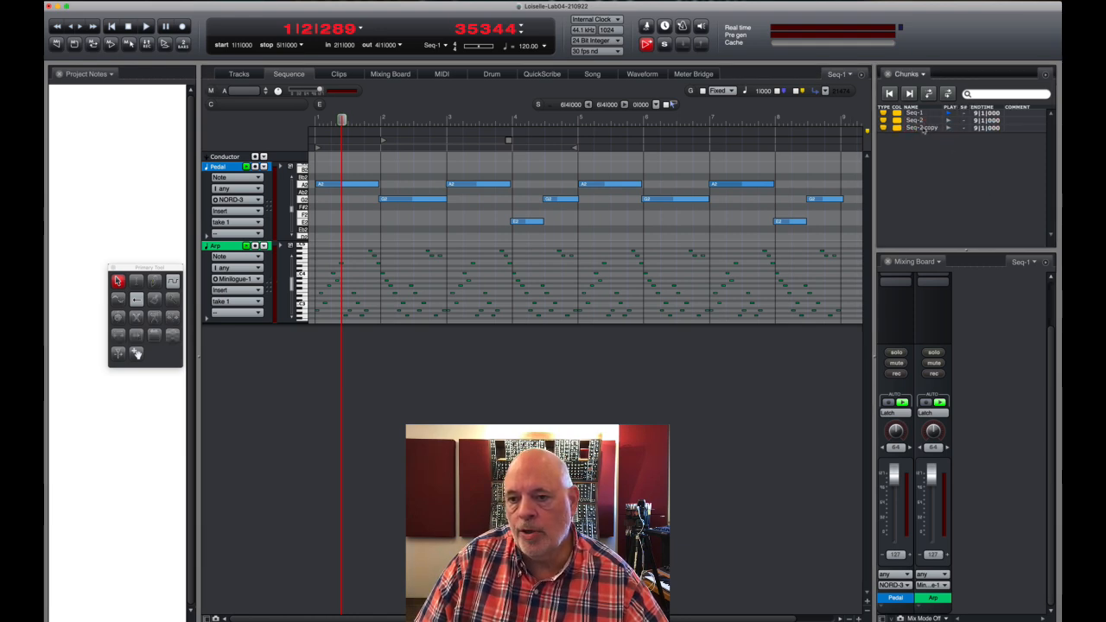
pyautogui.keyDown('alt'); pyautogui.click(923, 130); pyautogui.keyUp('alt')
pyautogui.write('Seq')
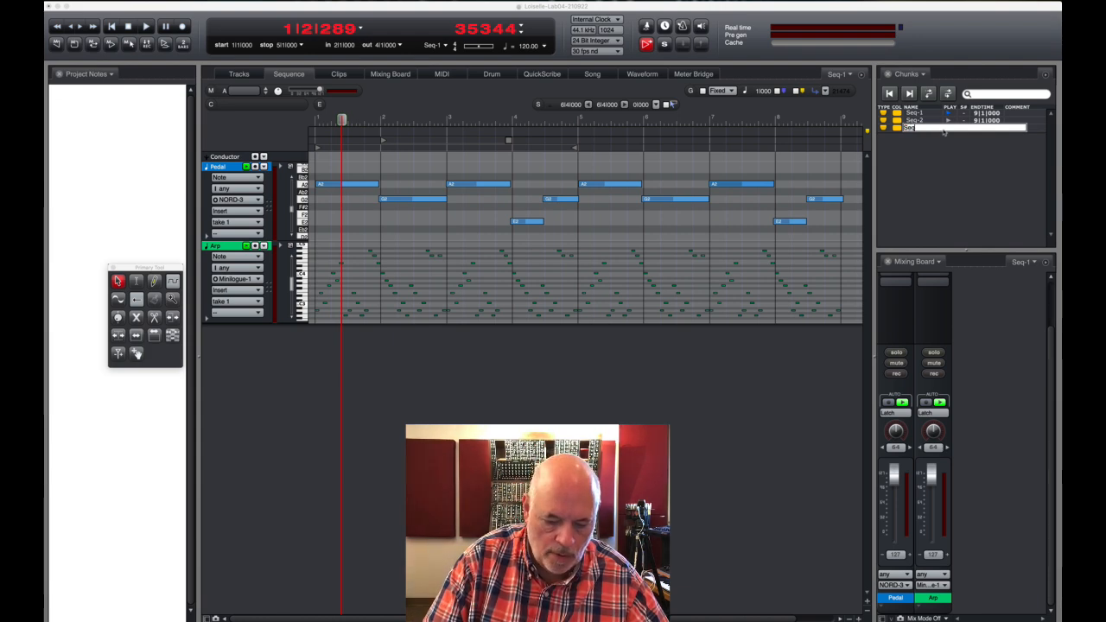
pyautogui.write('-3')
pyautogui.press('Return')
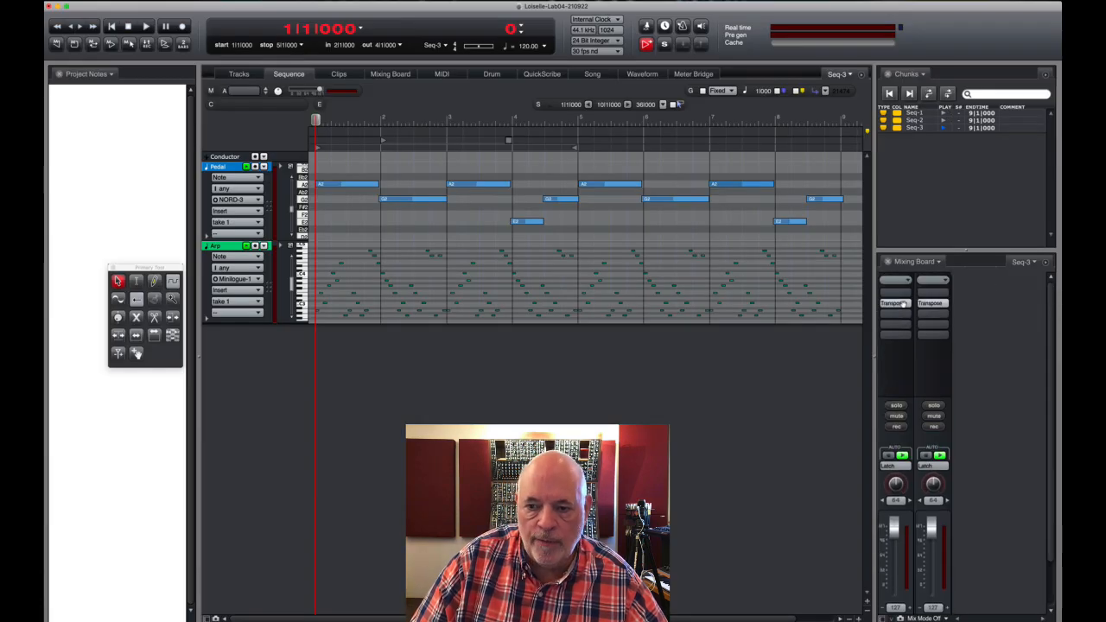
# Step: Set the Transpose effect on Seq-3's Pedal track to transpose from C3 to Bb2 and close its effect window
pyautogui.click(903, 304)
pyautogui.click(903, 304)
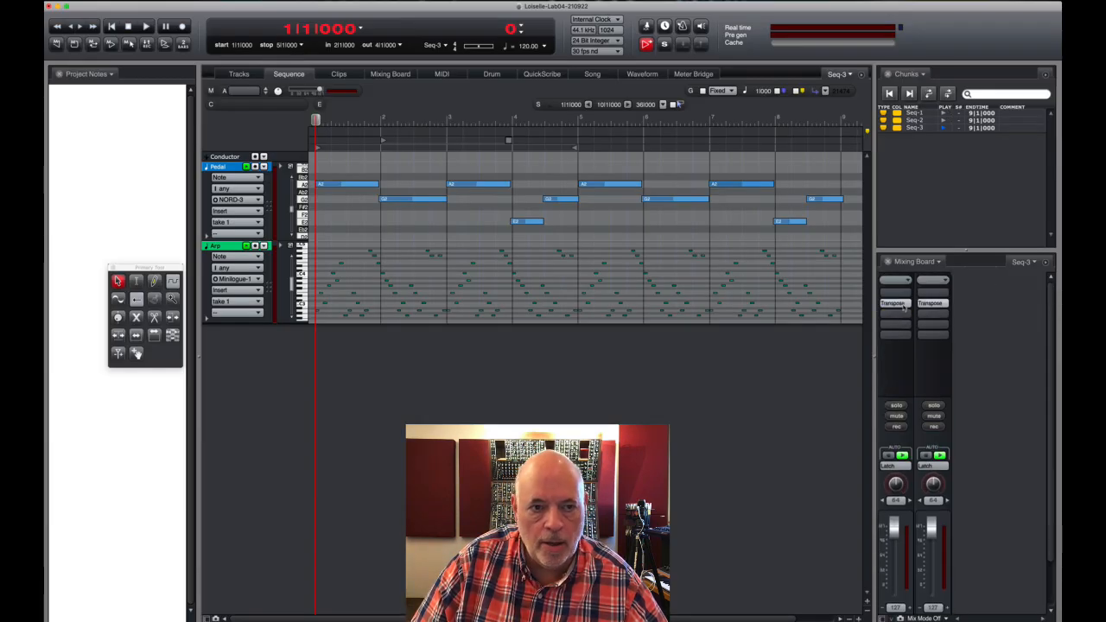
pyautogui.moveTo(475, 131); pyautogui.dragTo(531, 165)
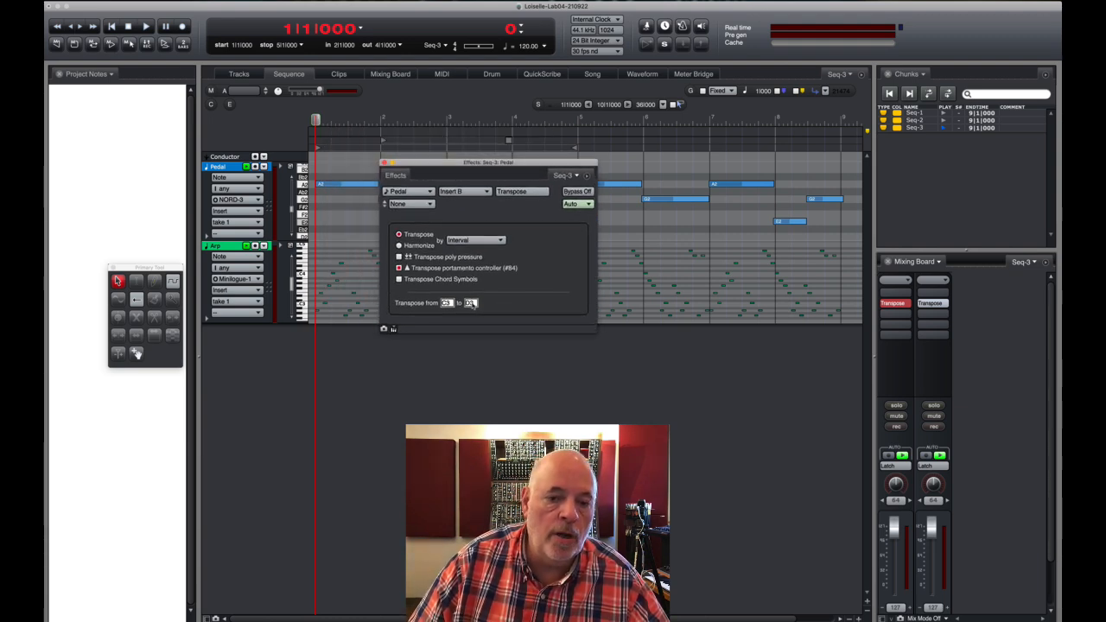
pyautogui.click(473, 303)
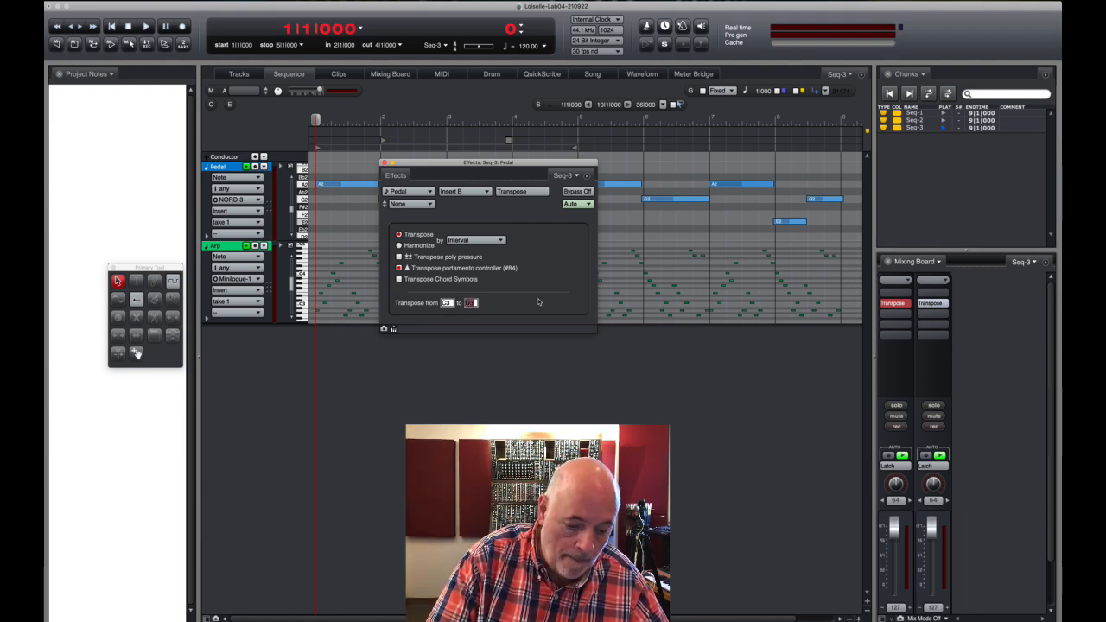
pyautogui.write('bb3')
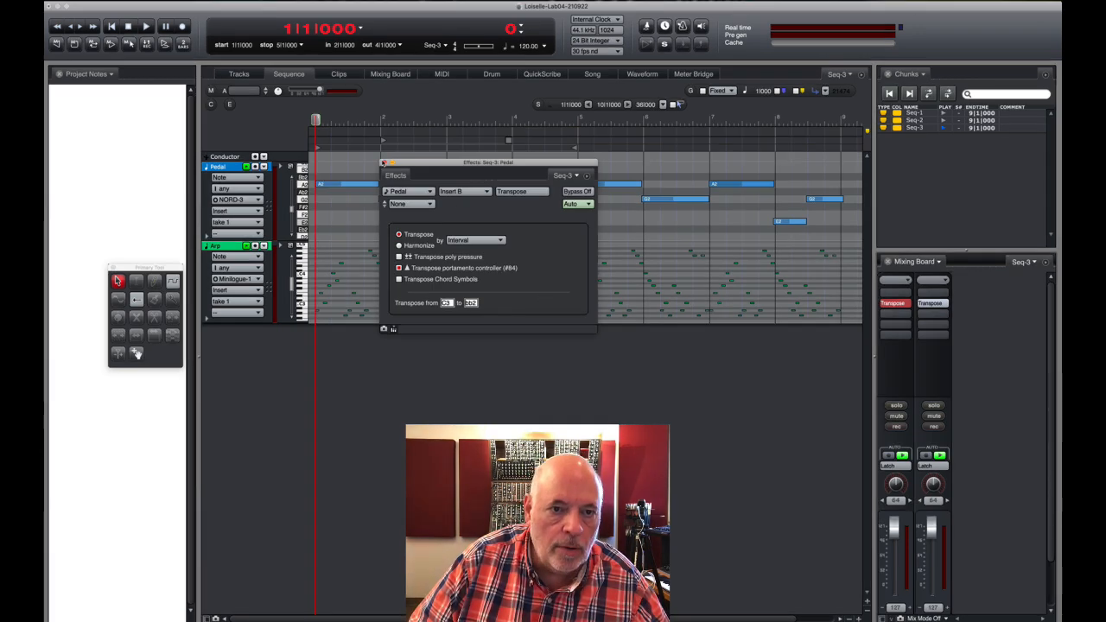
pyautogui.click(383, 162)
# Step: Set the Transpose effect on Seq-3's Arp track to go from C3 to Bb2, then briefly play Seq-3
pyautogui.doubleClick(931, 303)
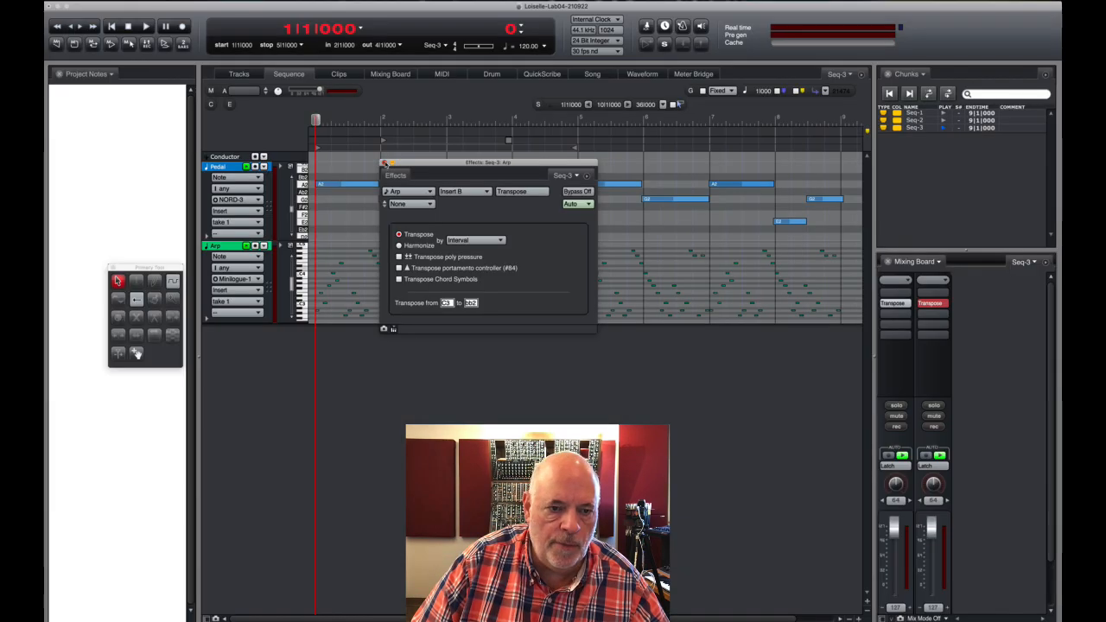
pyautogui.click(385, 162)
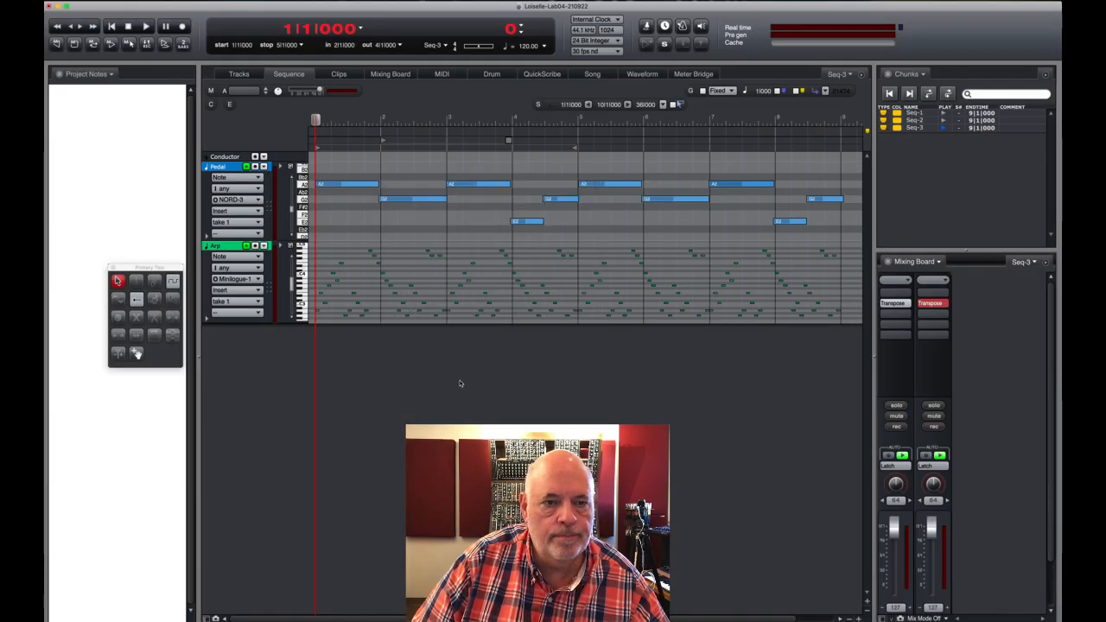
pyautogui.press('space')
pyautogui.press('space')
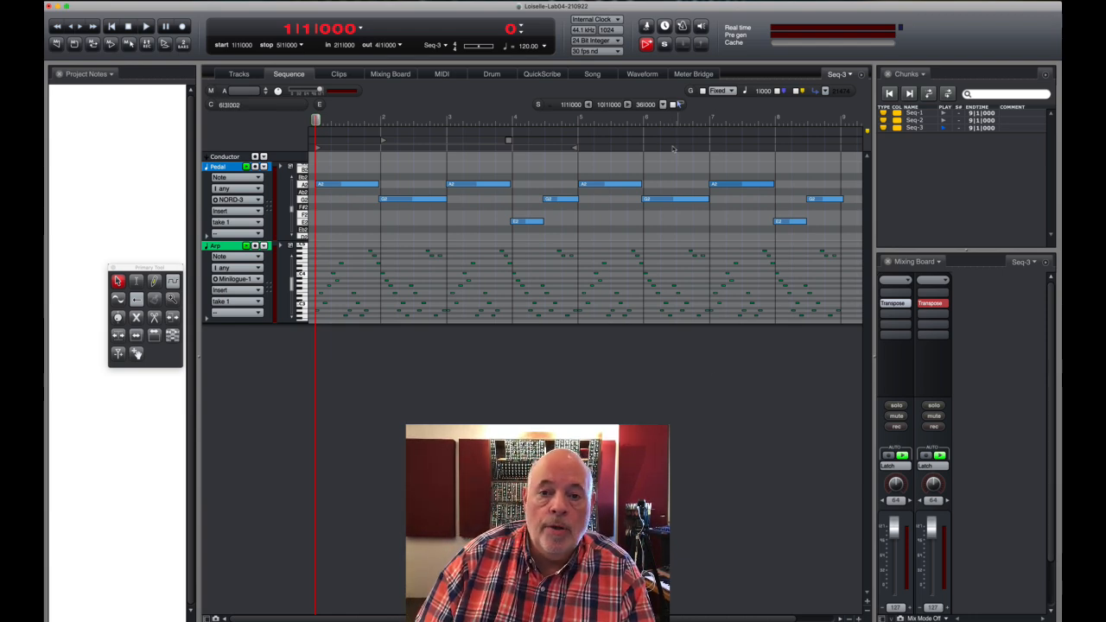
# Step: Add a song to the document, make it the play-enabled chunk and test its playback
pyautogui.click(592, 73)
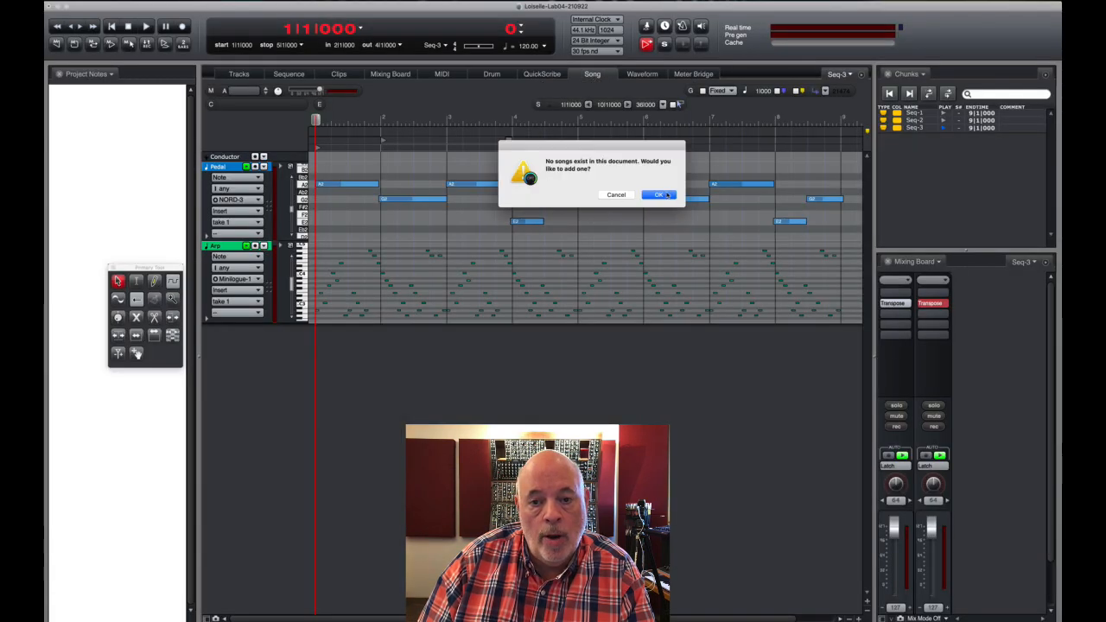
pyautogui.click(667, 196)
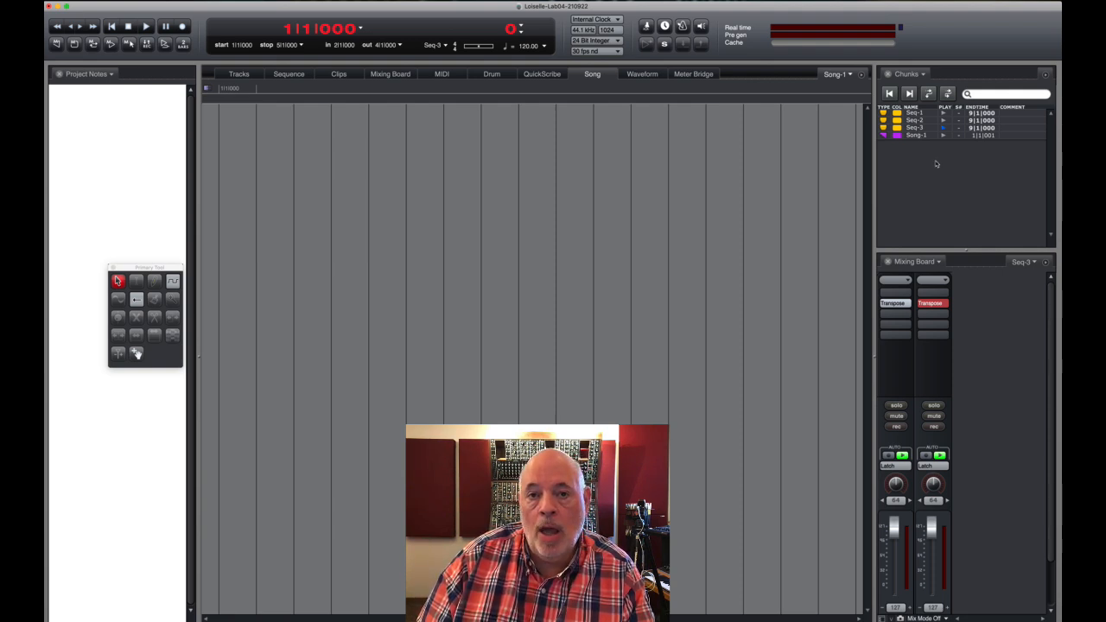
pyautogui.press('space')
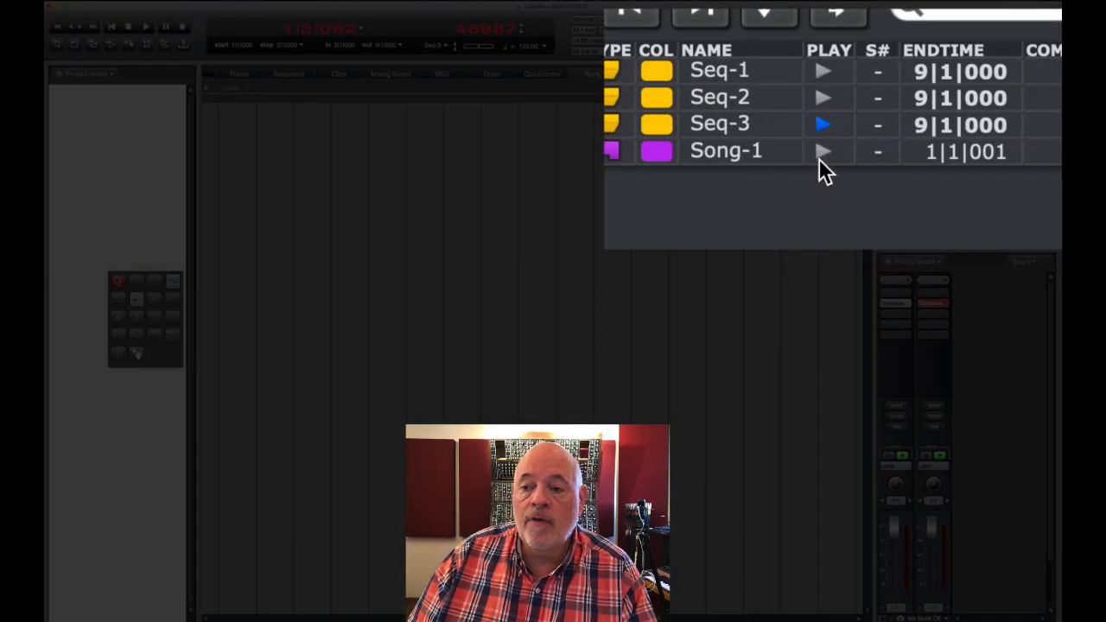
pyautogui.click(823, 151)
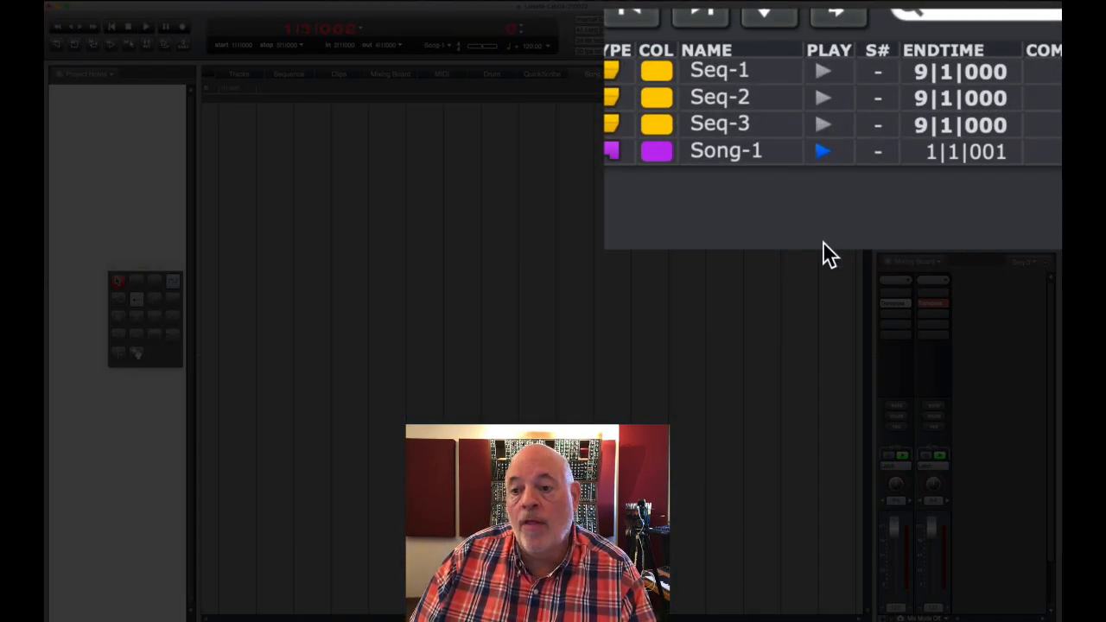
pyautogui.press('space')
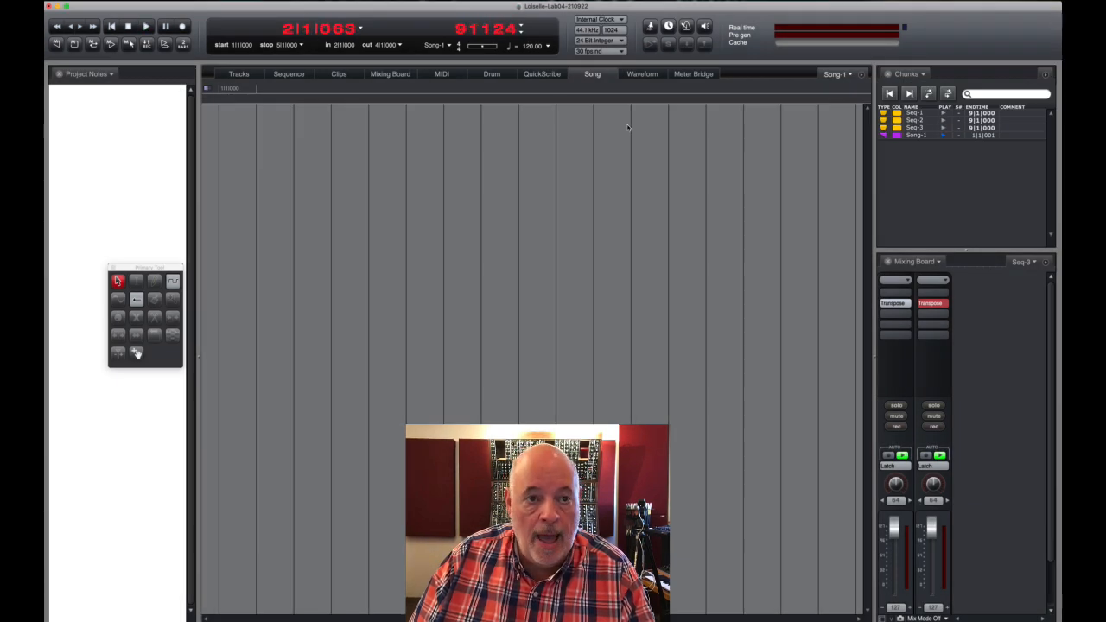
pyautogui.press('space')
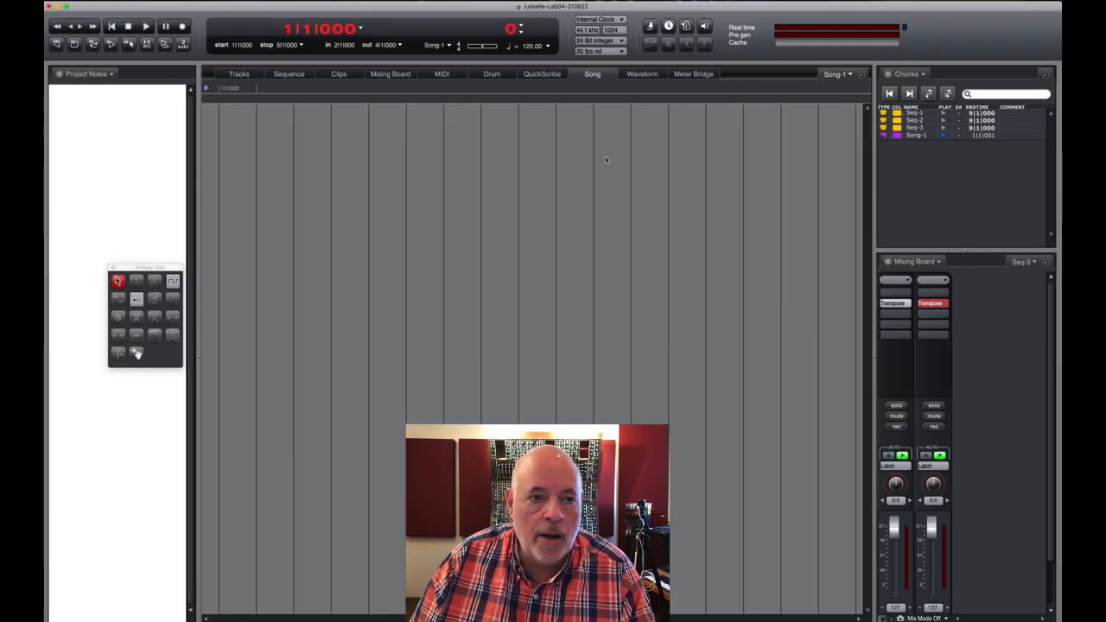
# Step: Arrange Seq-1, Seq-2, Seq-3 and Seq-2 again in consecutive columns of the song's chunk grid
pyautogui.moveTo(883, 113); pyautogui.dragTo(249, 138)
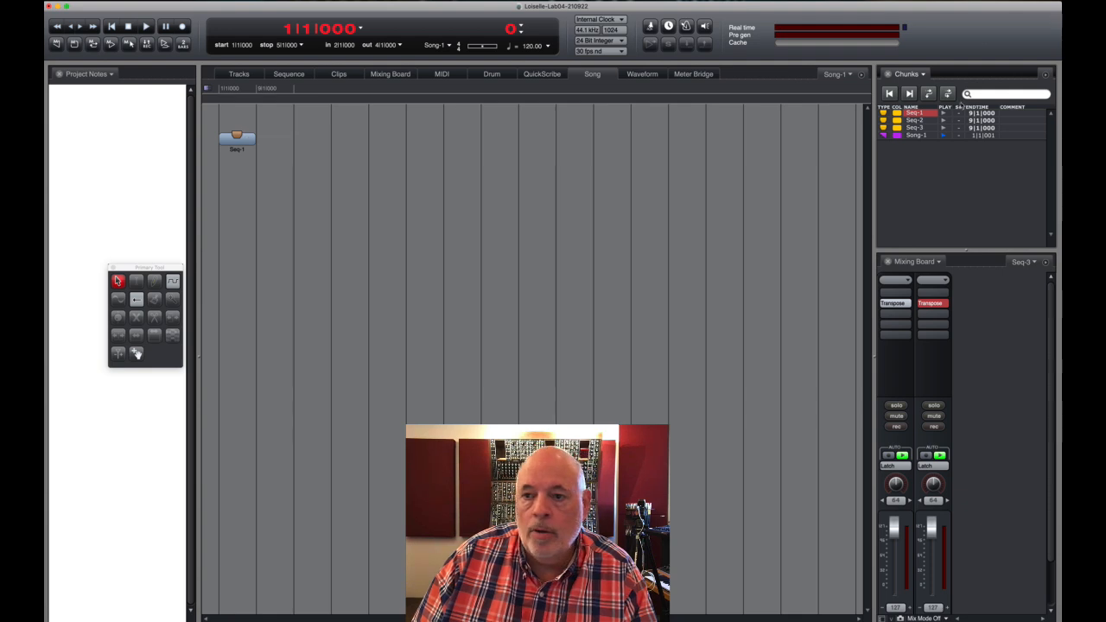
pyautogui.moveTo(884, 120); pyautogui.dragTo(275, 140)
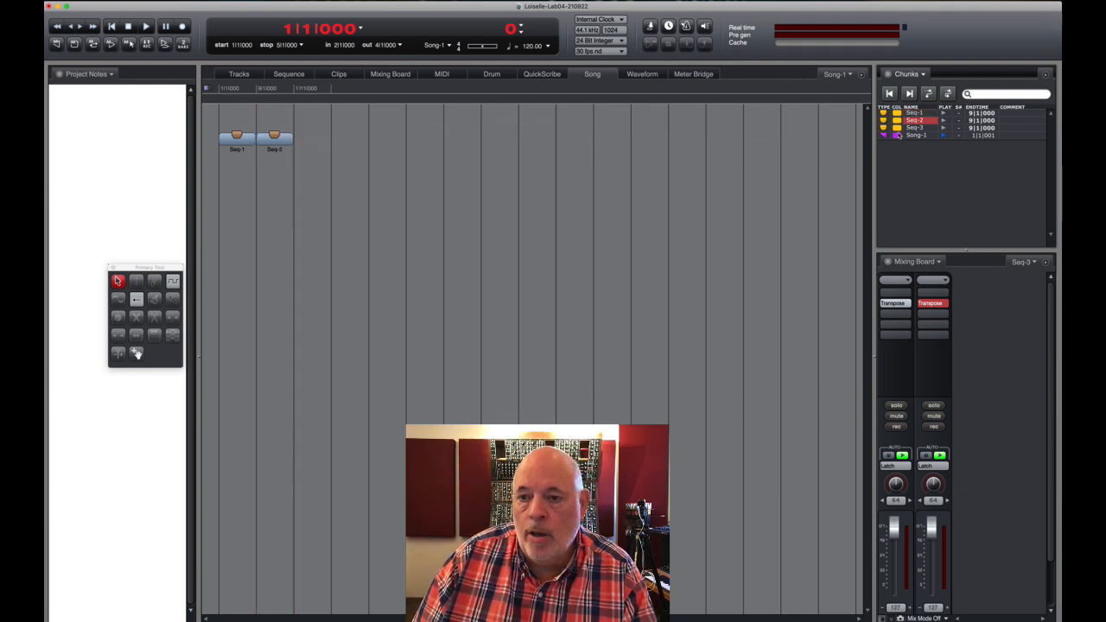
pyautogui.moveTo(890, 127); pyautogui.dragTo(311, 136)
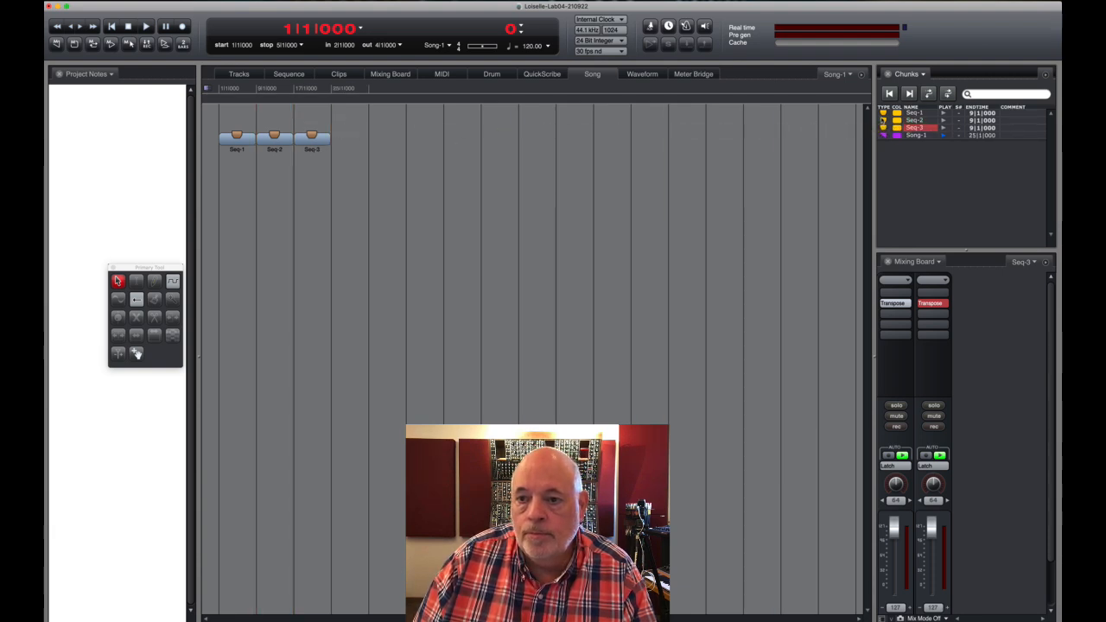
pyautogui.moveTo(912, 120); pyautogui.dragTo(349, 138)
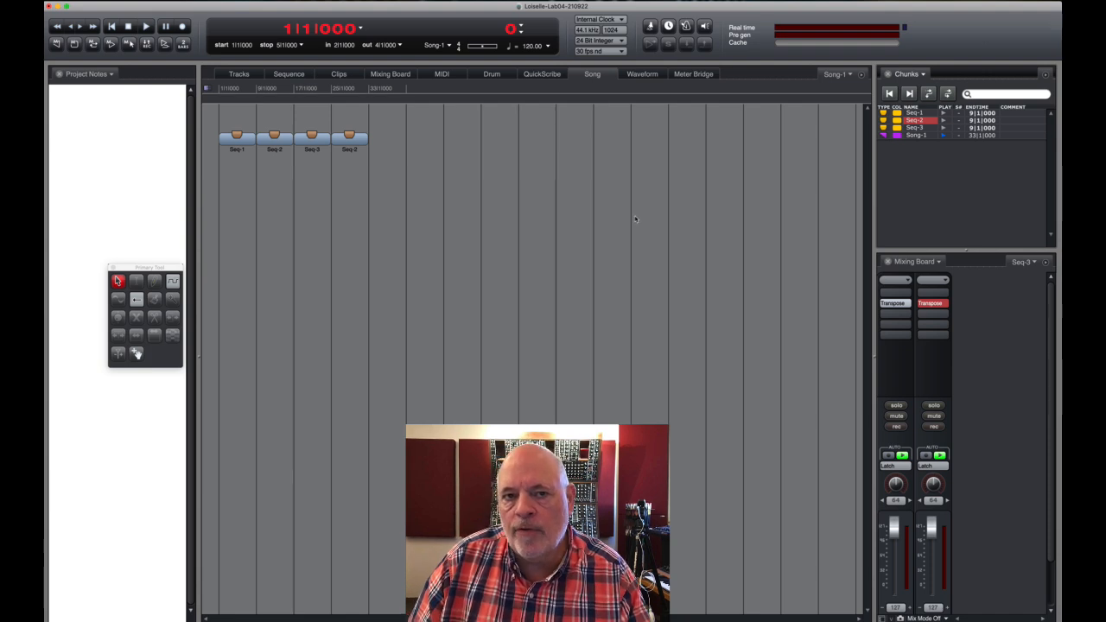
# Step: Open the Digital Performer User Guide PDF at its first page and enlarge and reposition its window for reading
pyautogui.click(359, 0)
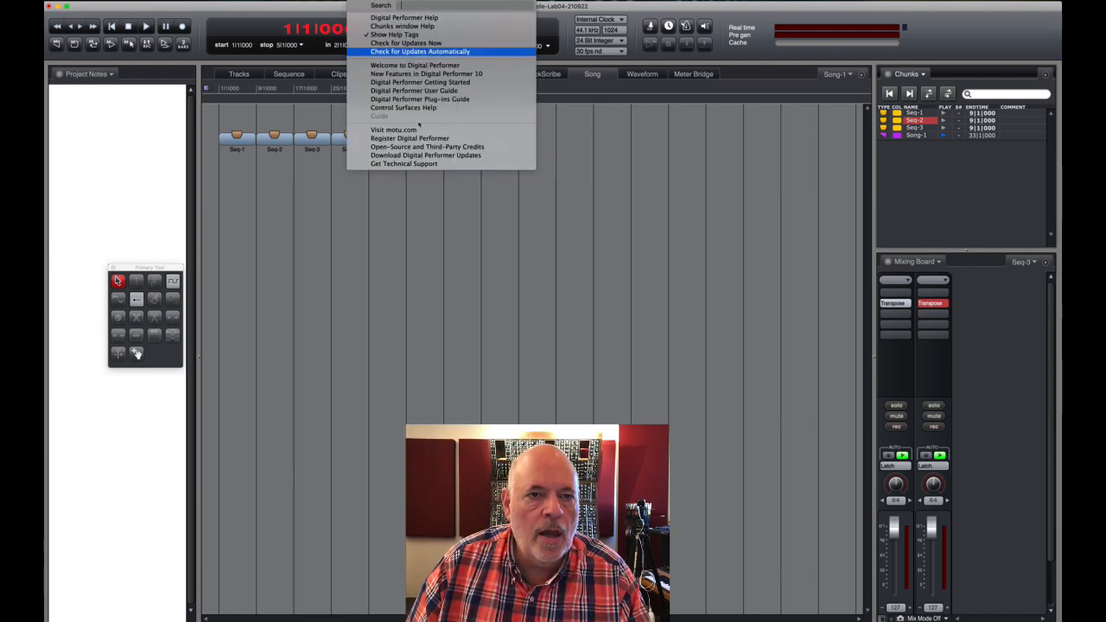
pyautogui.click(416, 91)
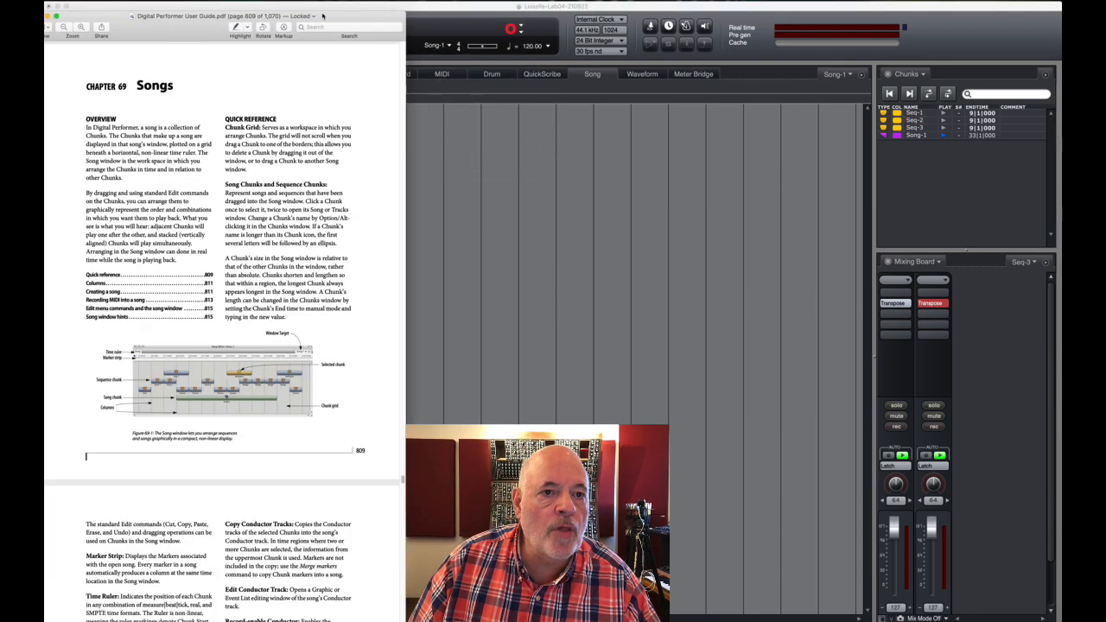
pyautogui.moveTo(332, 12); pyautogui.dragTo(399, 19)
pyautogui.press('Home')
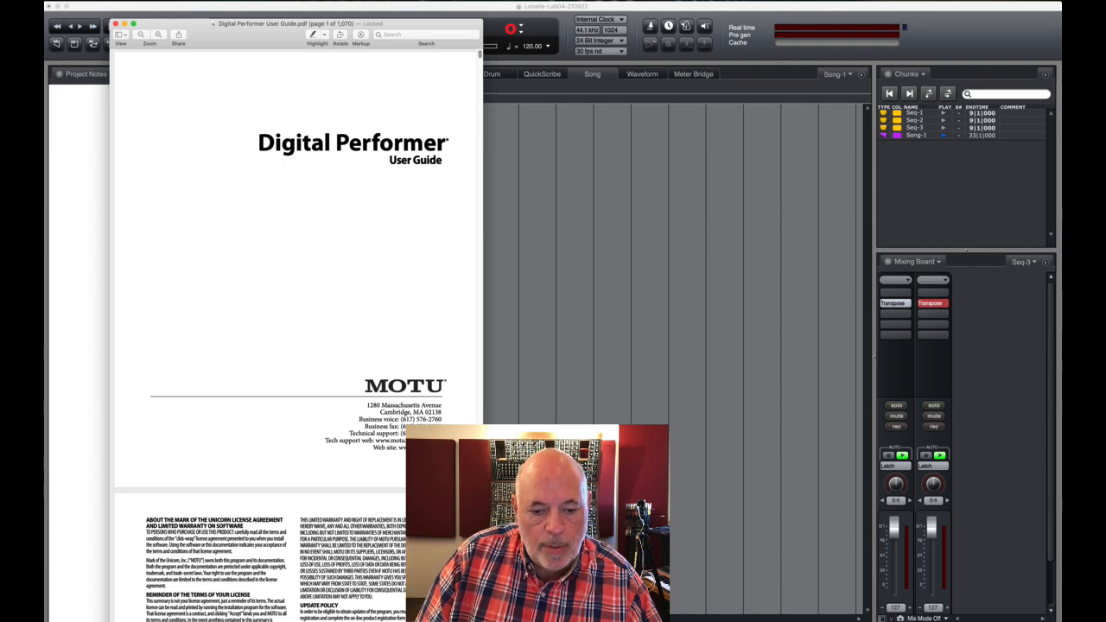
pyautogui.moveTo(483, 620); pyautogui.dragTo(808, 573)
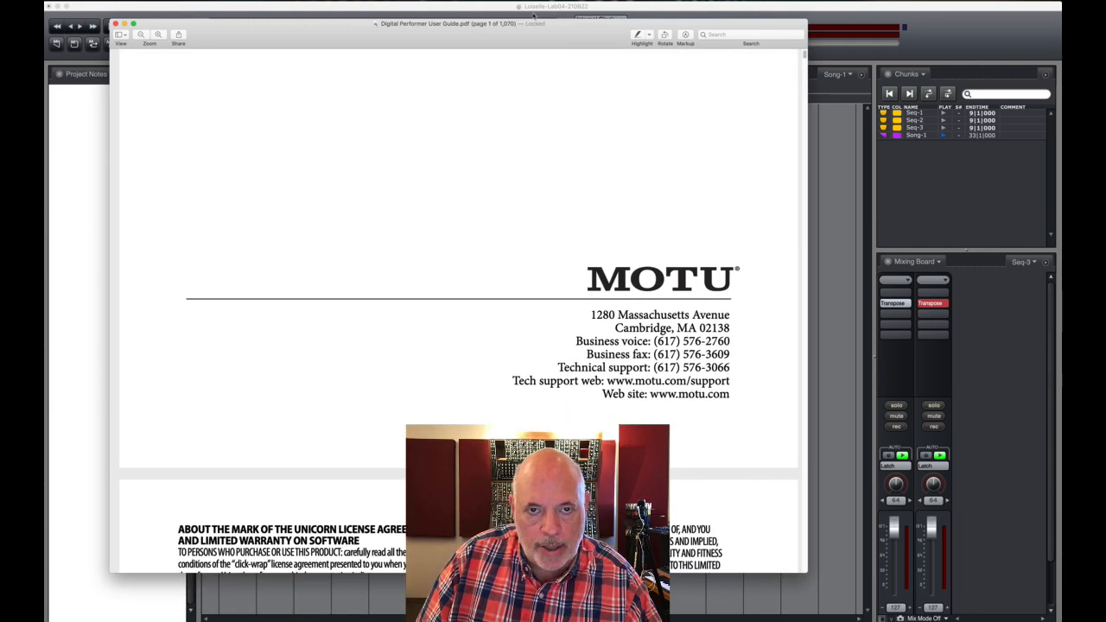
pyautogui.moveTo(534, 17); pyautogui.dragTo(650, 19)
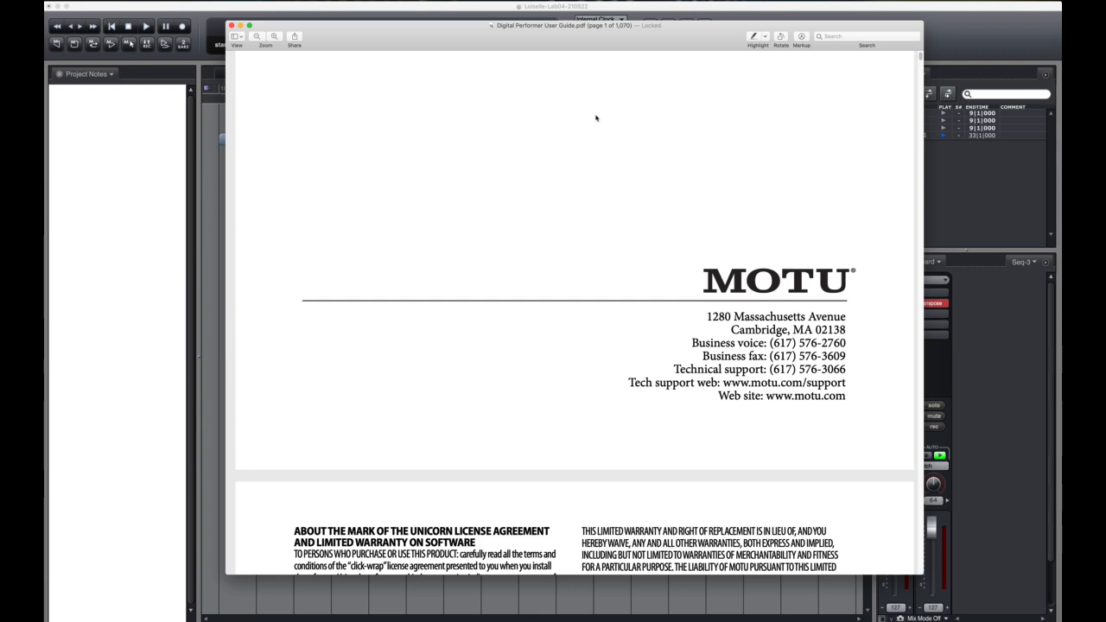
# Step: Find the Songs chapter through the guide's table of contents and view its overview and Song window figure
pyautogui.scroll(-20, 595, 118)
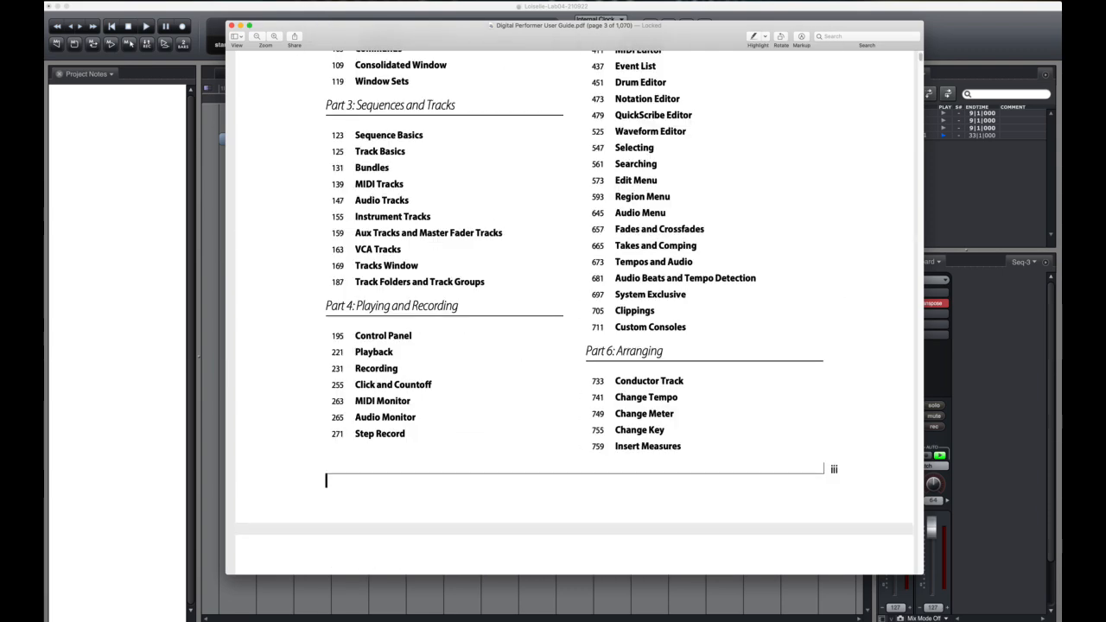
pyautogui.scroll(-5, 588, 178)
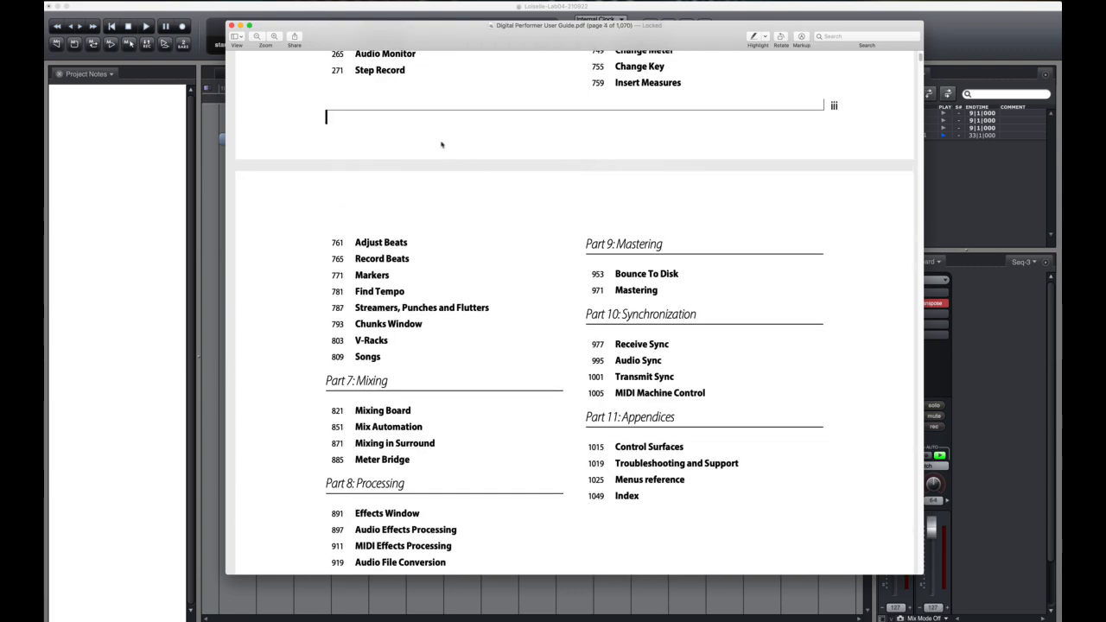
pyautogui.click(340, 360)
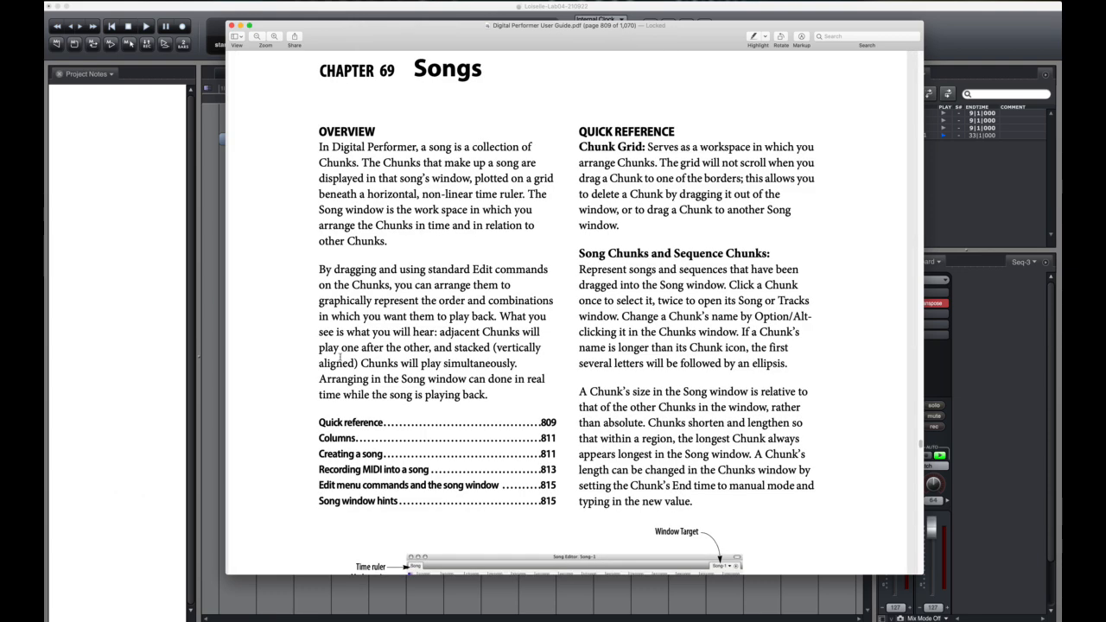
pyautogui.scroll(-5, 759, 178)
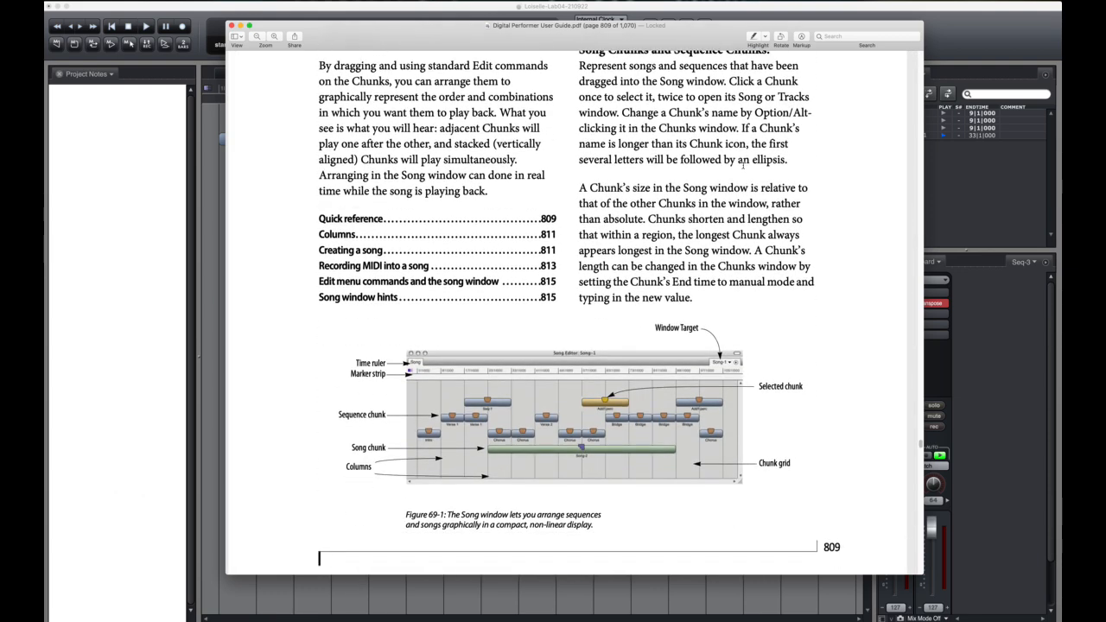